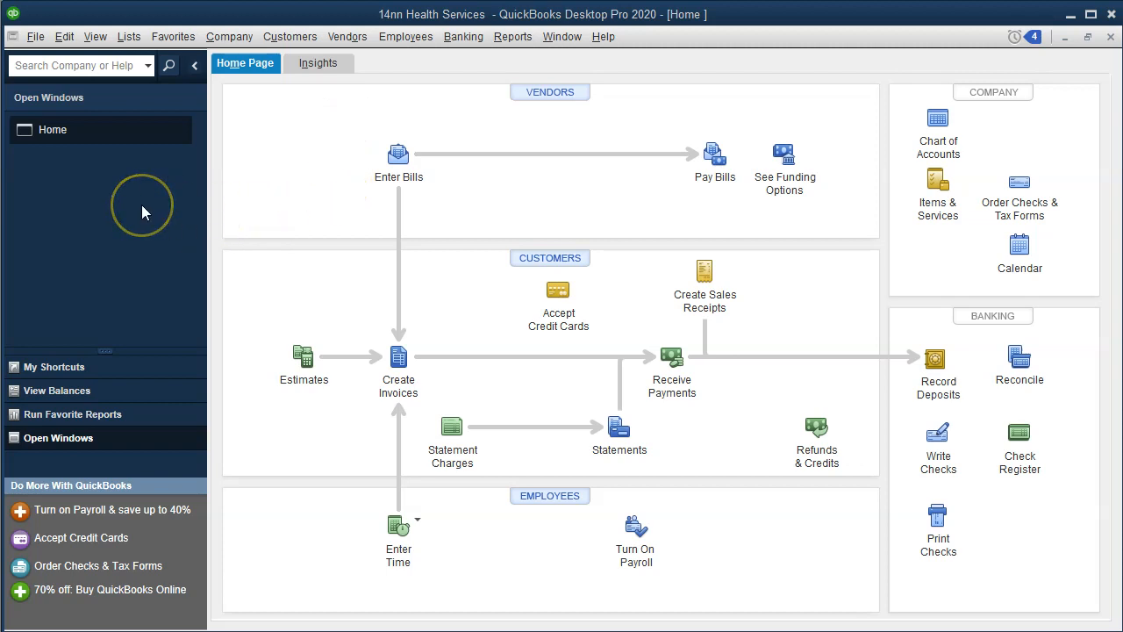
- Show the Open Window List in QuickBooks, and switch to the Excel workbook 14nn - Copy.xlsx
{"action": "left_click", "coordinate": [95, 37]}
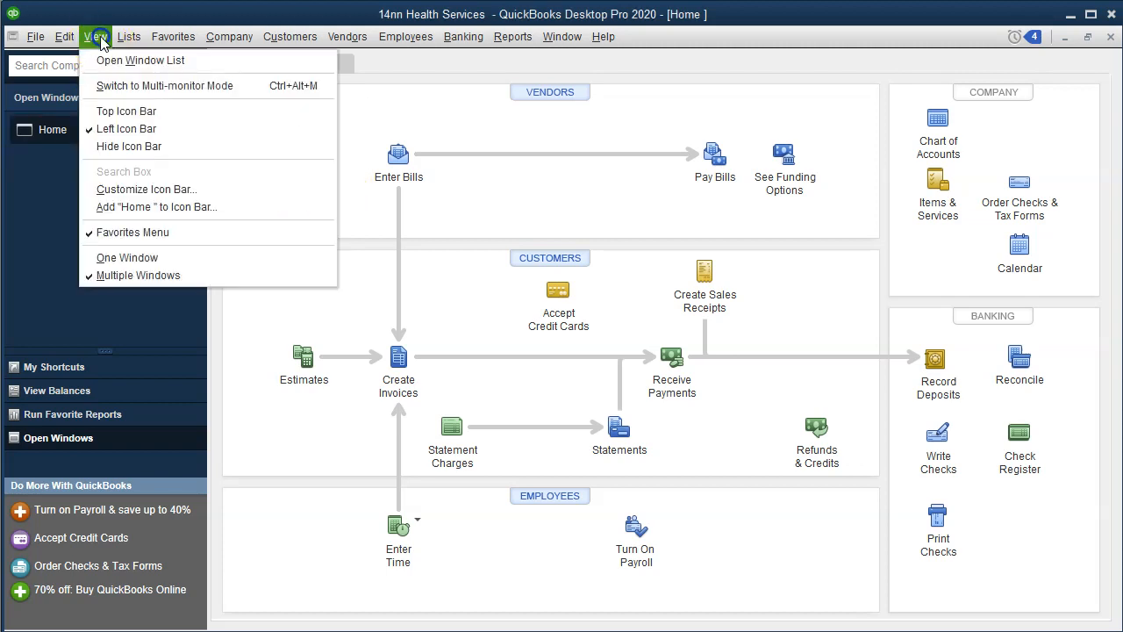
{"action": "left_click", "coordinate": [158, 61]}
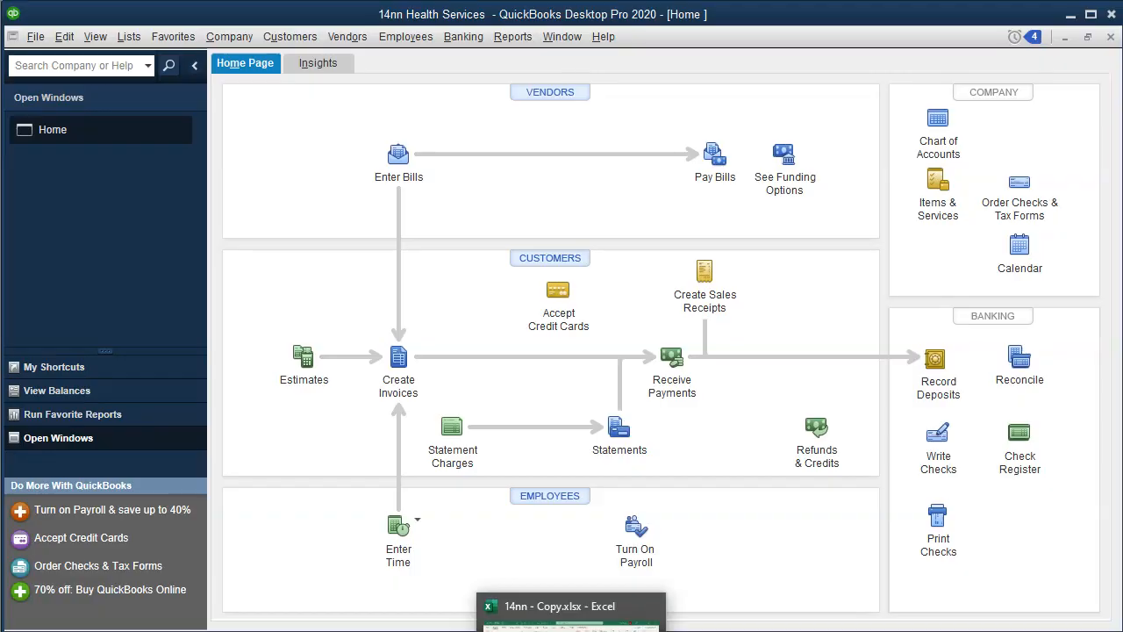
{"action": "left_click", "coordinate": [573, 627]}
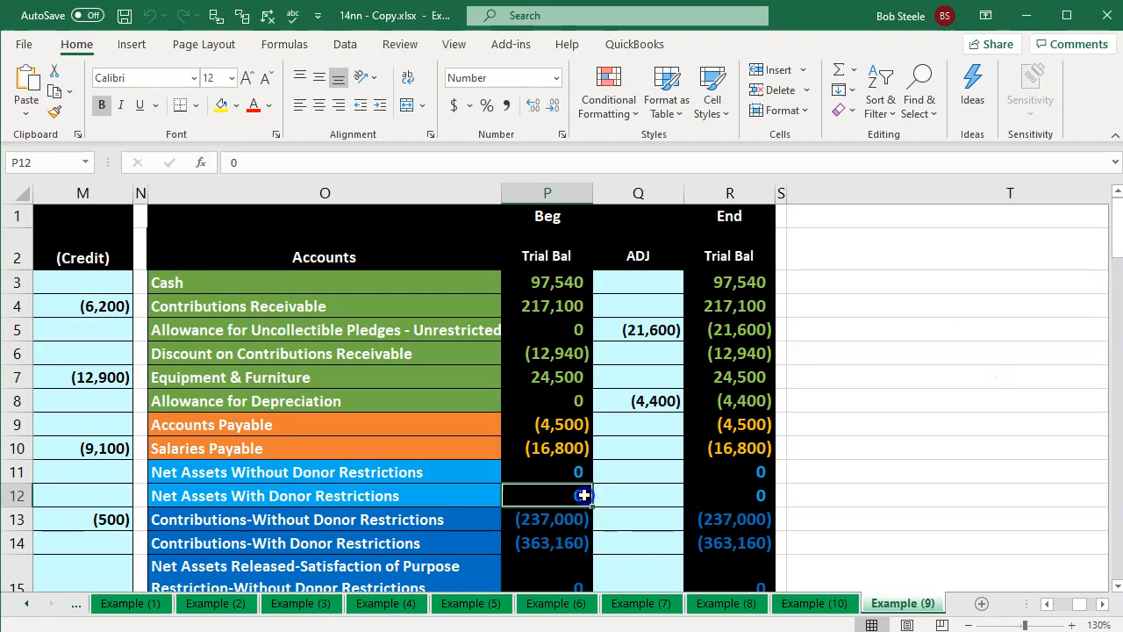
- Look over the expense rows of the first trial balance on Example (9) and the expense allocation table beside them
{"action": "scroll", "coordinate": [585, 495], "scroll_direction": "down", "scroll_amount": 3}
{"action": "scroll", "coordinate": [605, 478], "scroll_direction": "down", "scroll_amount": 1}
{"action": "left_click", "coordinate": [628, 463]}
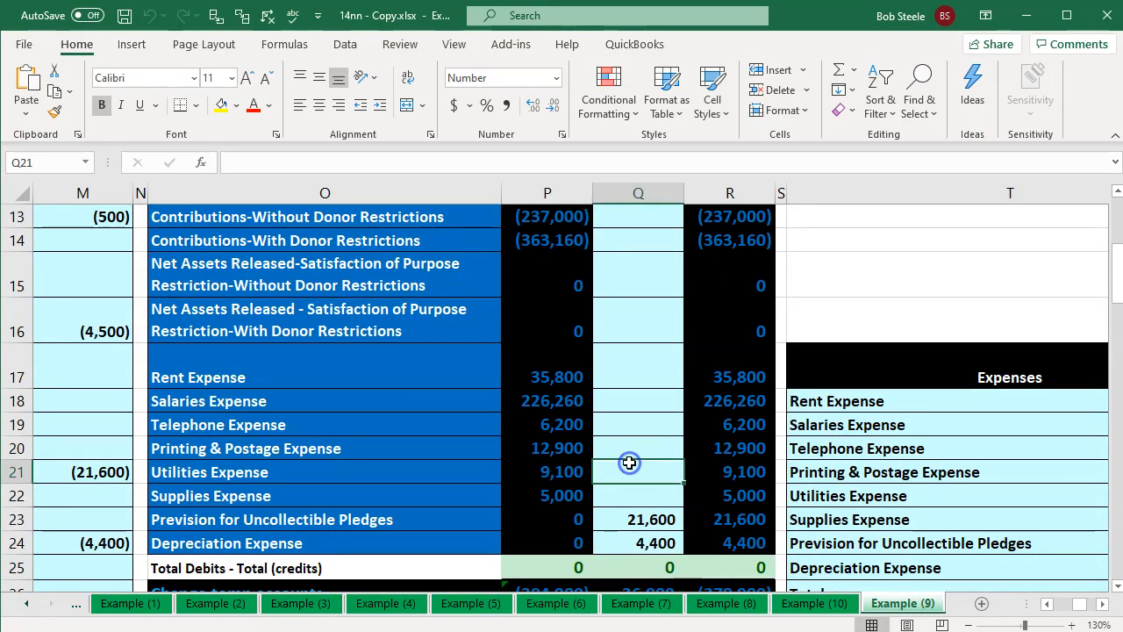
{"action": "key", "text": "Right"}
{"action": "key", "text": "Right"}
{"action": "key", "text": "Right"}
{"action": "key", "text": "Right"}
{"action": "key", "text": "Right"}
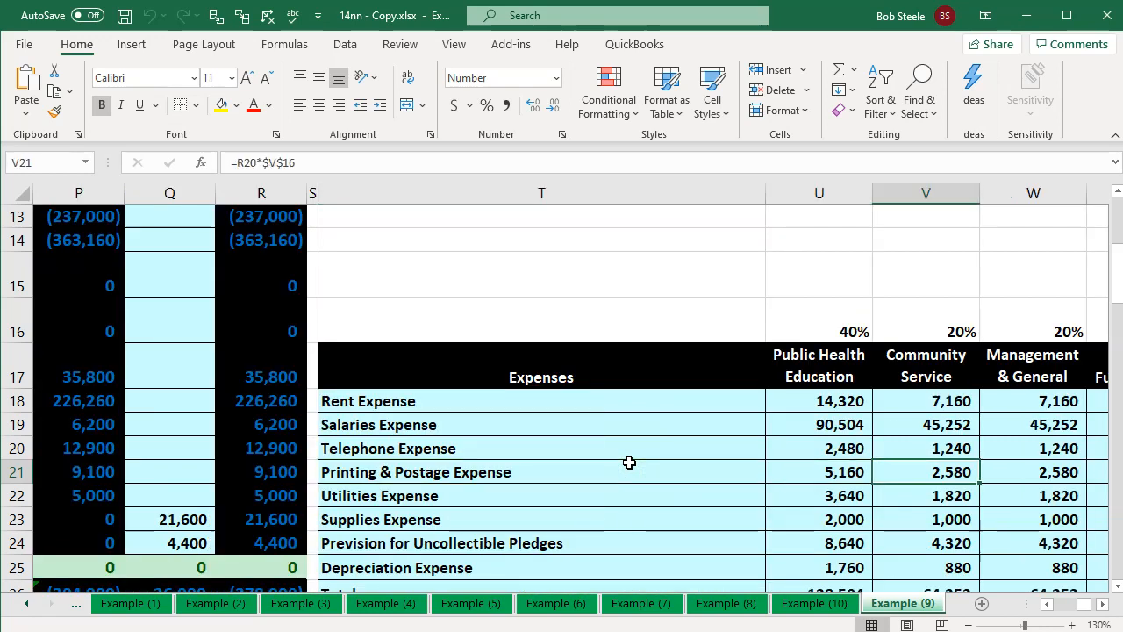
- Find the Statement of Financial Position below the expense allocation table and select its heading
{"action": "scroll", "coordinate": [629, 462], "scroll_direction": "down", "scroll_amount": 4}
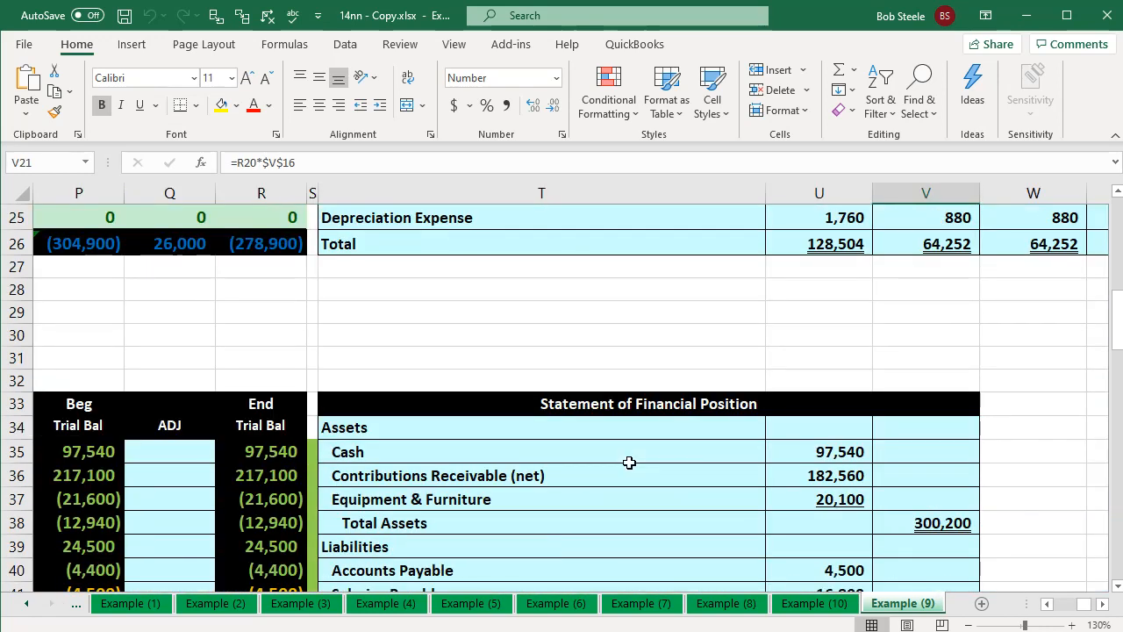
{"action": "scroll", "coordinate": [629, 462], "scroll_direction": "down", "scroll_amount": 2}
{"action": "left_click", "coordinate": [428, 255]}
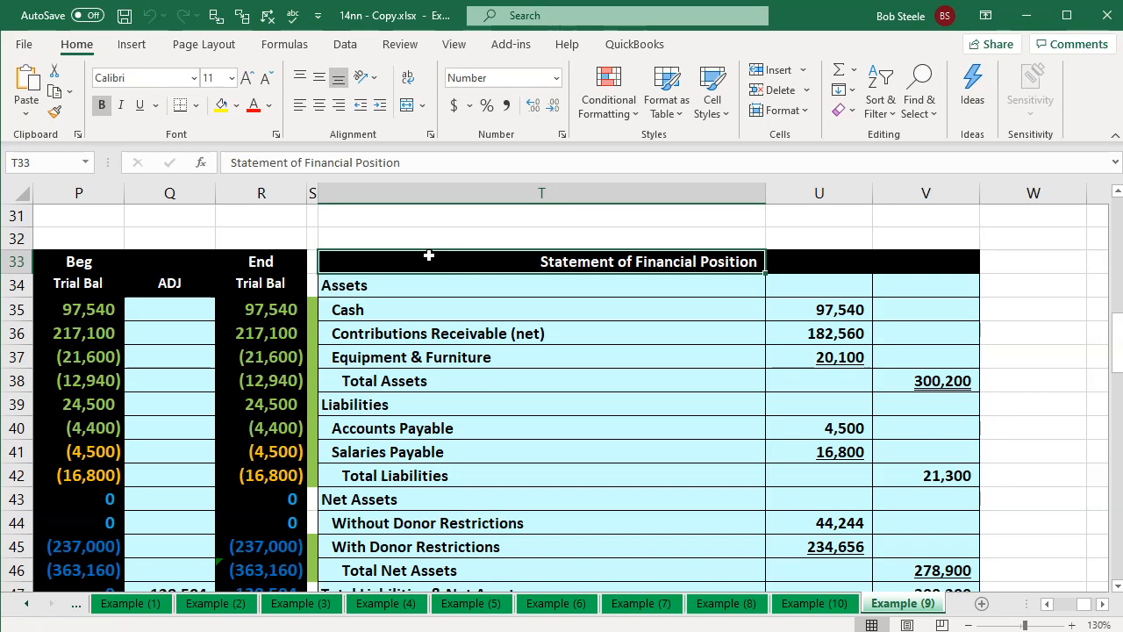
- Return to the first trial balance and review its ending balances from Cash through Net Assets Without Donor Restrictions
{"action": "key", "text": "Left"}
{"action": "key", "text": "Left"}
{"action": "key", "text": "Left"}
{"action": "key", "text": "Left"}
{"action": "key", "text": "Left"}
{"action": "key", "text": "Left"}
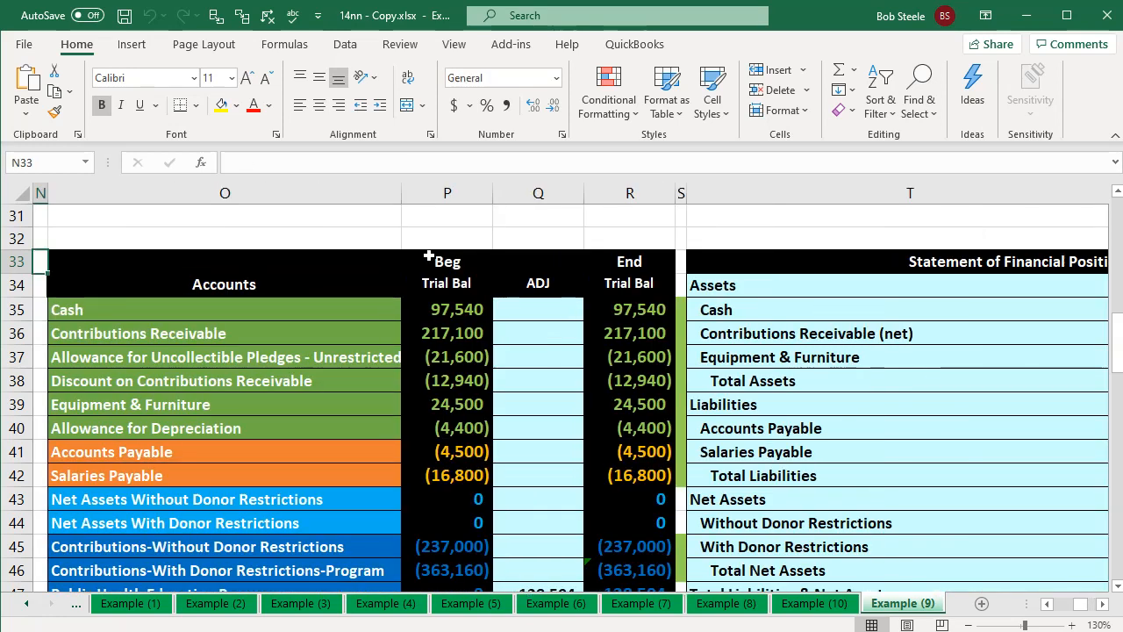
{"action": "scroll", "coordinate": [428, 255], "scroll_direction": "up", "scroll_amount": 6}
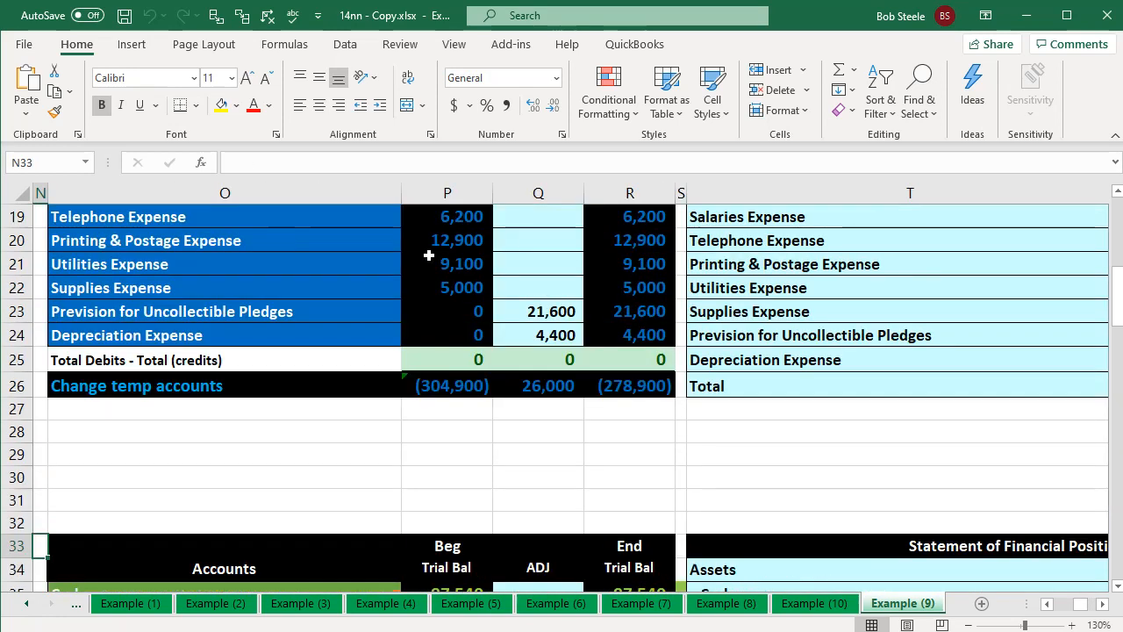
{"action": "scroll", "coordinate": [428, 255], "scroll_direction": "up", "scroll_amount": 4}
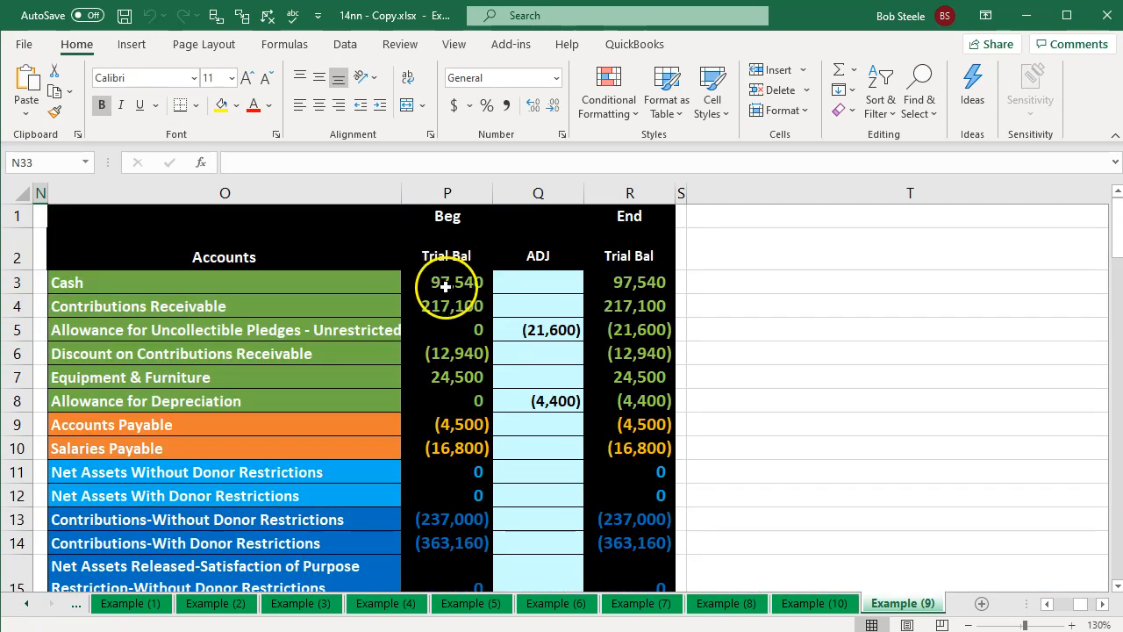
{"action": "left_click", "coordinate": [524, 376]}
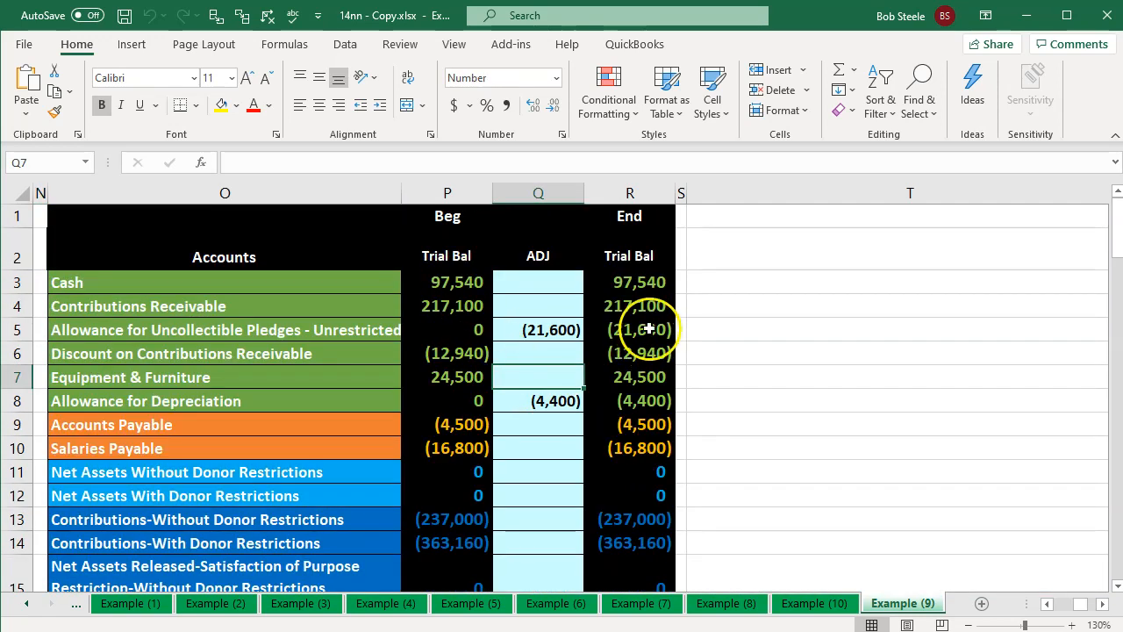
{"action": "left_click_drag", "start_coordinate": [644, 289], "coordinate": [634, 471]}
- Examine the expense accounts in the first trial balance, checking the Printing & Postage Expense row and its ending balance
{"action": "scroll", "coordinate": [634, 477], "scroll_direction": "down", "scroll_amount": 4}
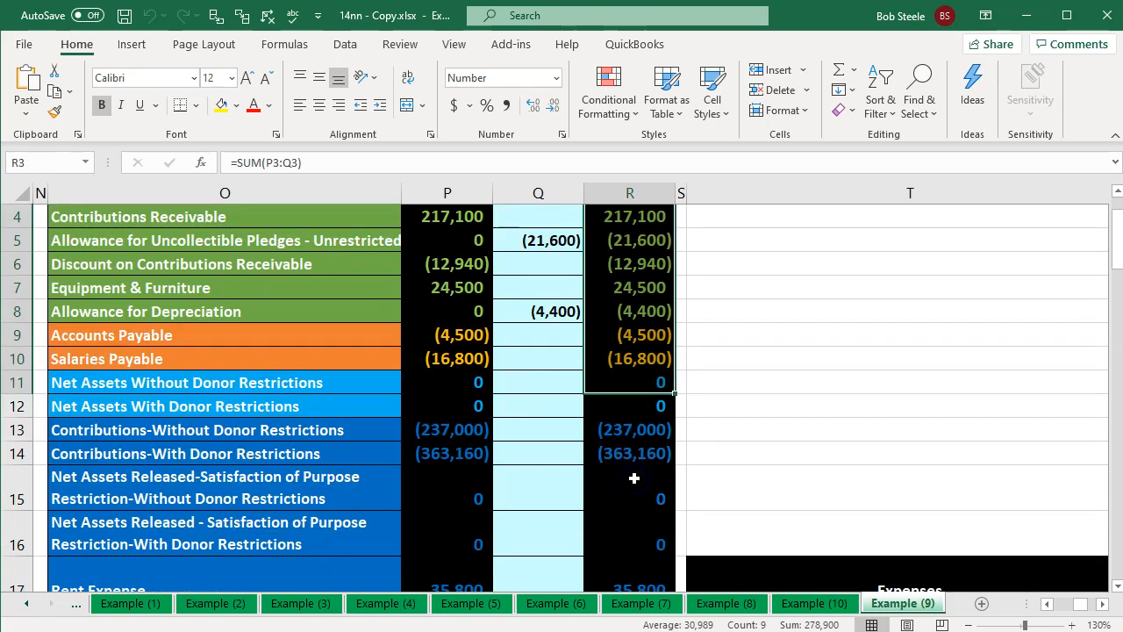
{"action": "left_click", "coordinate": [634, 448]}
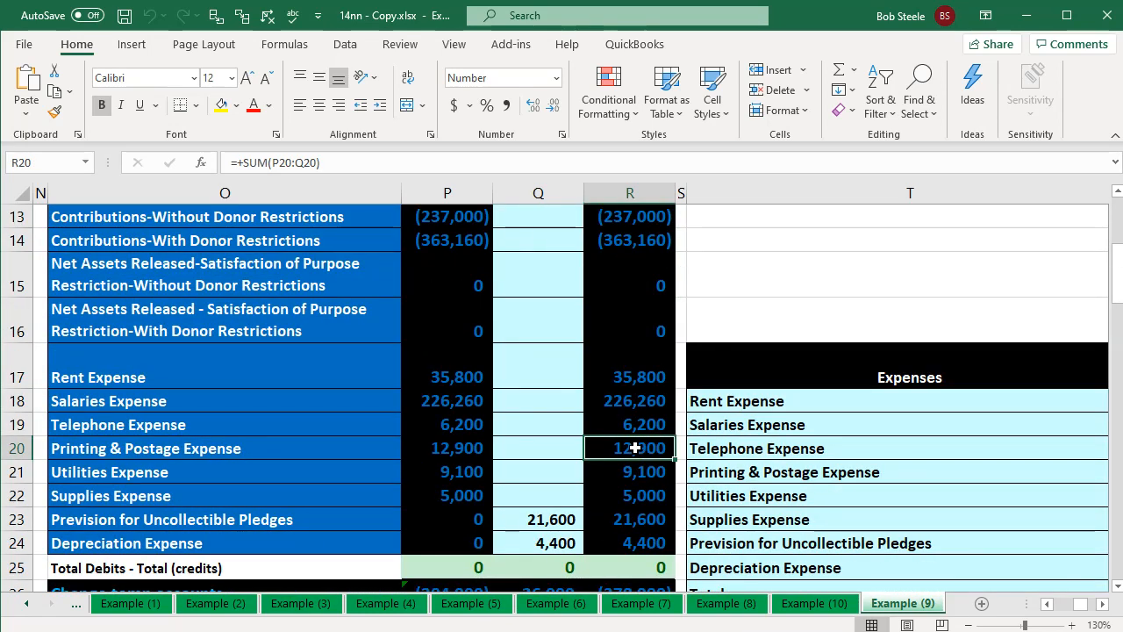
{"action": "key", "text": "Left"}
{"action": "key", "text": "Left"}
{"action": "key", "text": "Left"}
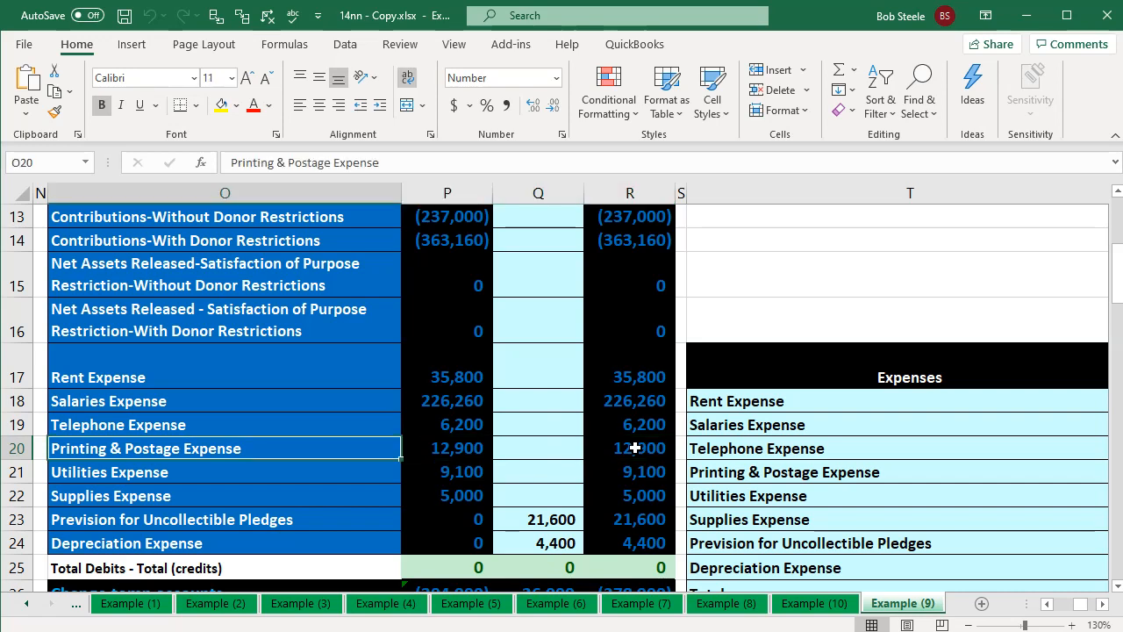
{"action": "left_click", "coordinate": [635, 447]}
- Examine how the second trial balance's adjustments move expenses such as Salaries Expense into program and support categories
{"action": "scroll", "coordinate": [634, 447], "scroll_direction": "down", "scroll_amount": 6}
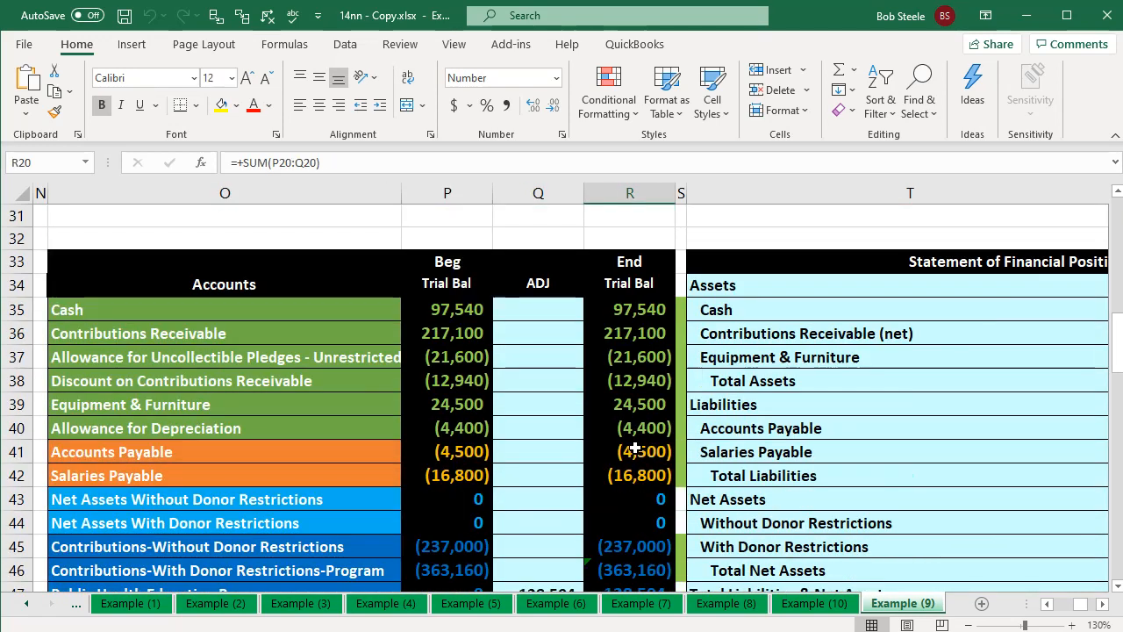
{"action": "left_click", "coordinate": [449, 343]}
{"action": "scroll", "coordinate": [449, 343], "scroll_direction": "down", "scroll_amount": 4}
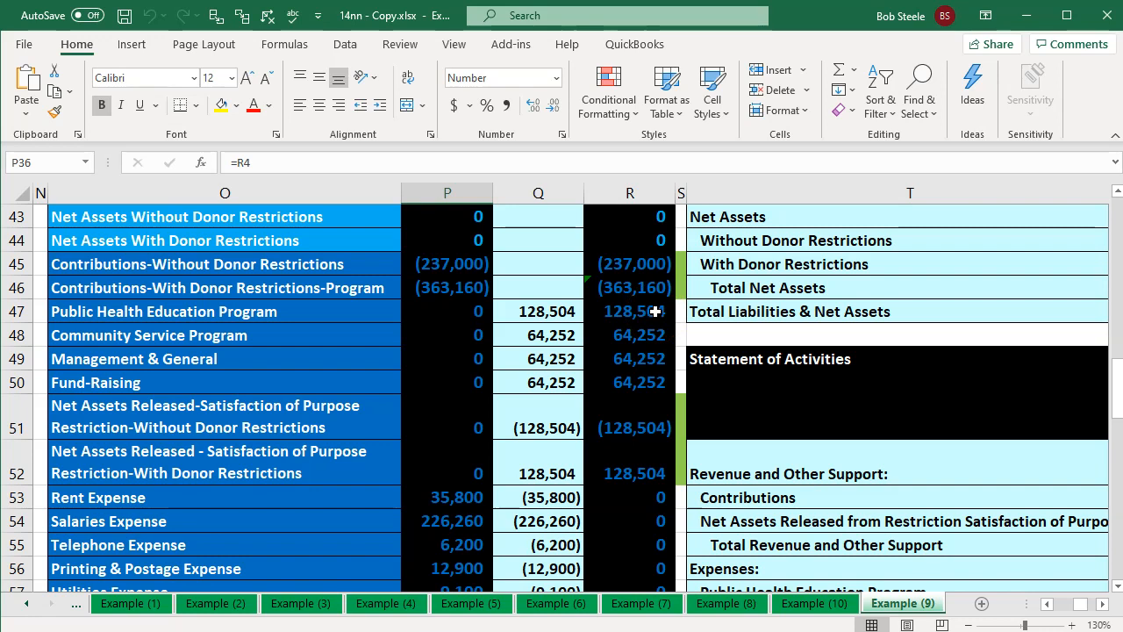
{"action": "left_click", "coordinate": [543, 521]}
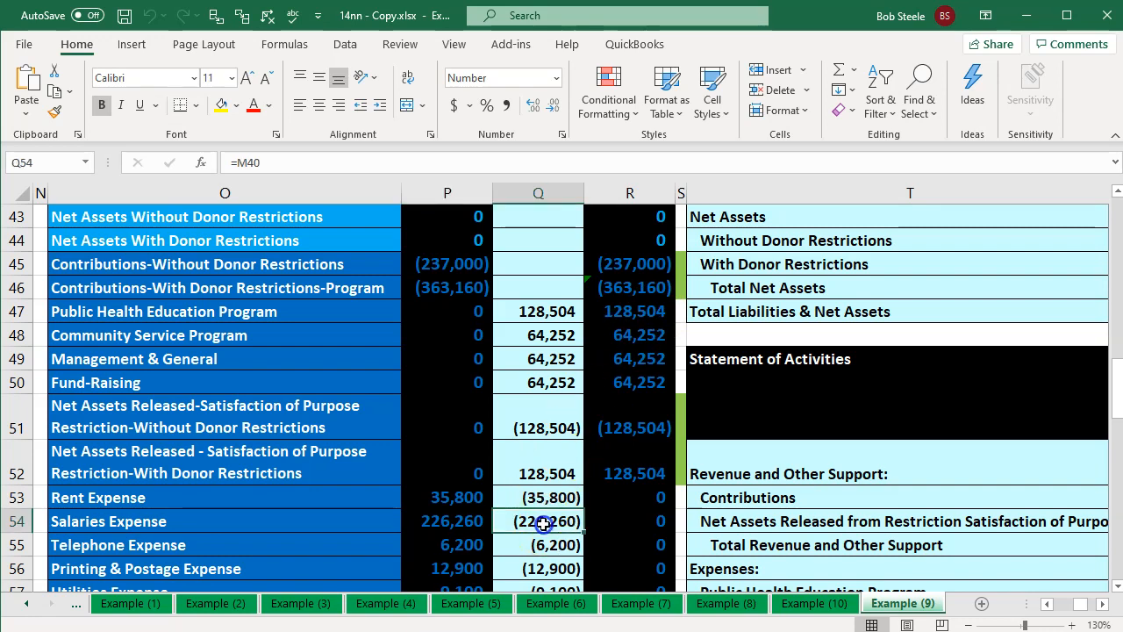
{"action": "left_click", "coordinate": [533, 354]}
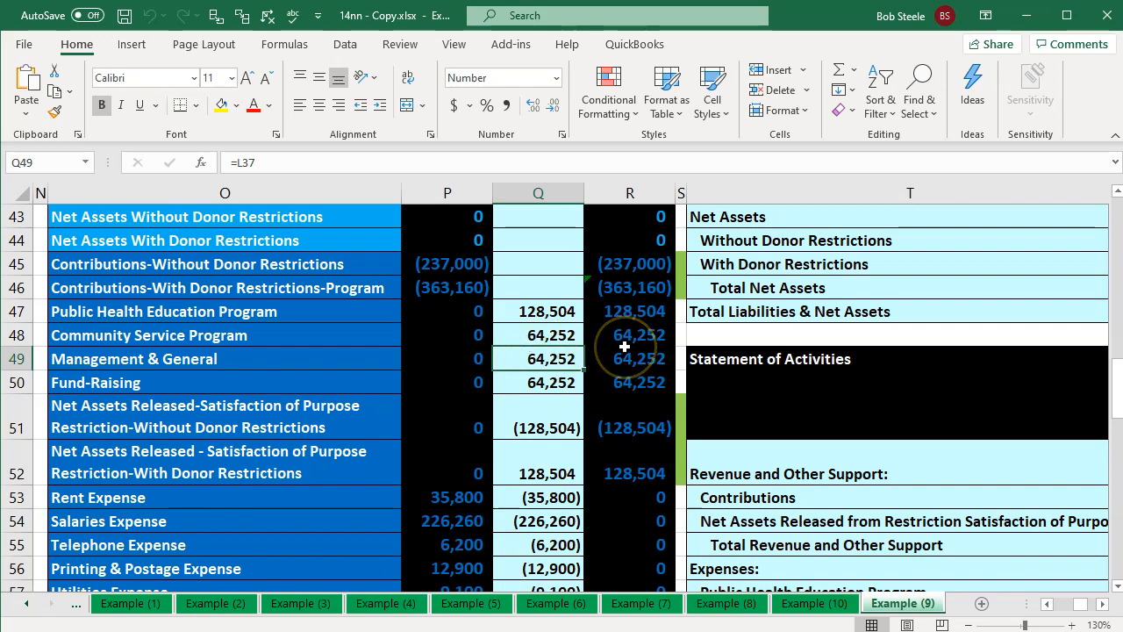
- Review the third trial balance, including the ending balances for net assets with and without donor restrictions
{"action": "scroll", "coordinate": [625, 347], "scroll_direction": "up", "scroll_amount": 3}
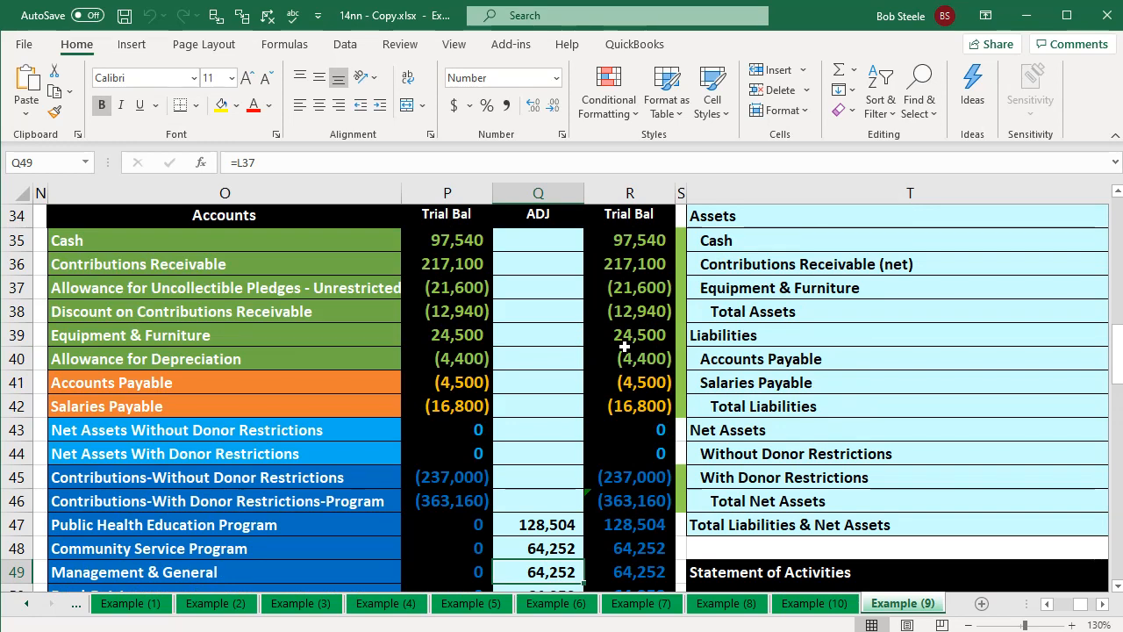
{"action": "scroll", "coordinate": [625, 346], "scroll_direction": "down", "scroll_amount": 8}
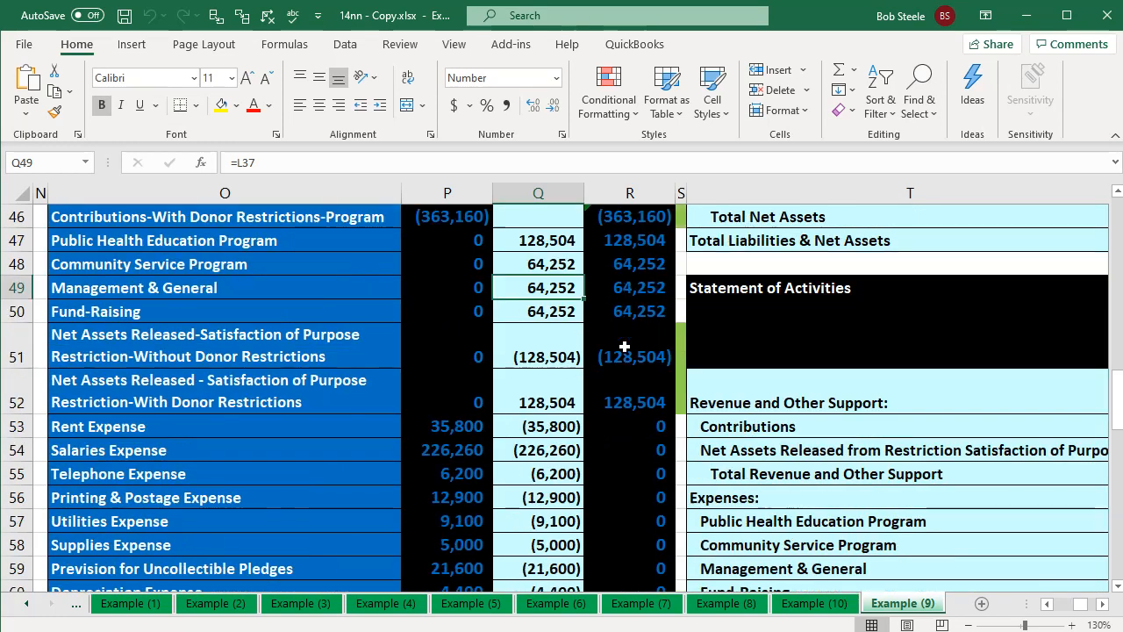
{"action": "scroll", "coordinate": [625, 347], "scroll_direction": "down", "scroll_amount": 1}
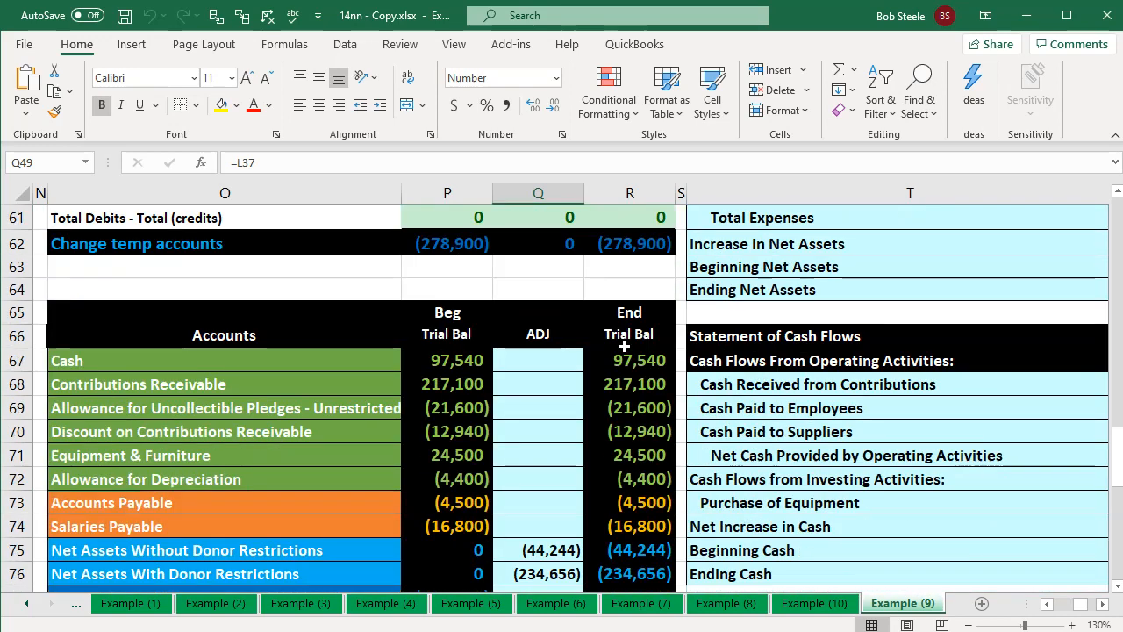
{"action": "left_click", "coordinate": [458, 385]}
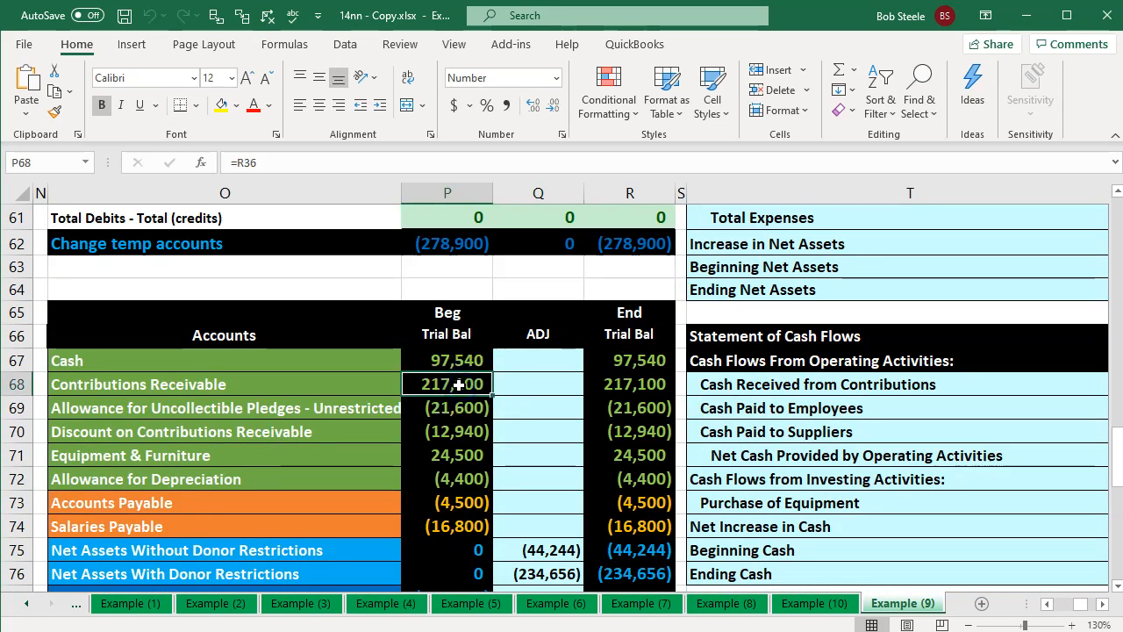
{"action": "scroll", "coordinate": [458, 384], "scroll_direction": "down", "scroll_amount": 3}
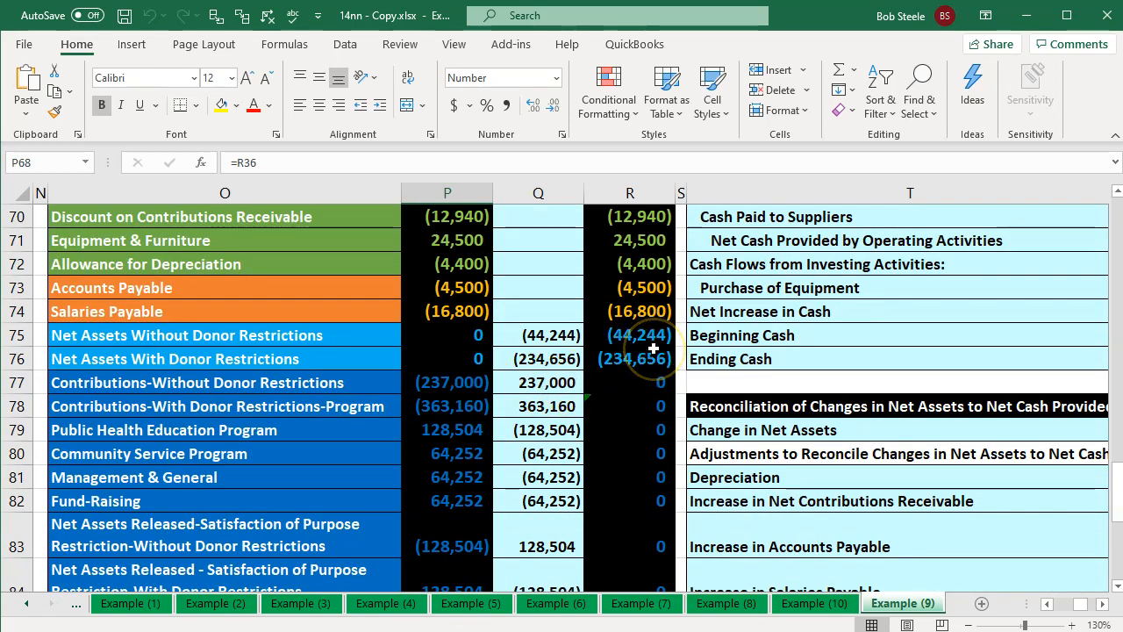
{"action": "left_click_drag", "start_coordinate": [654, 345], "coordinate": [656, 355]}
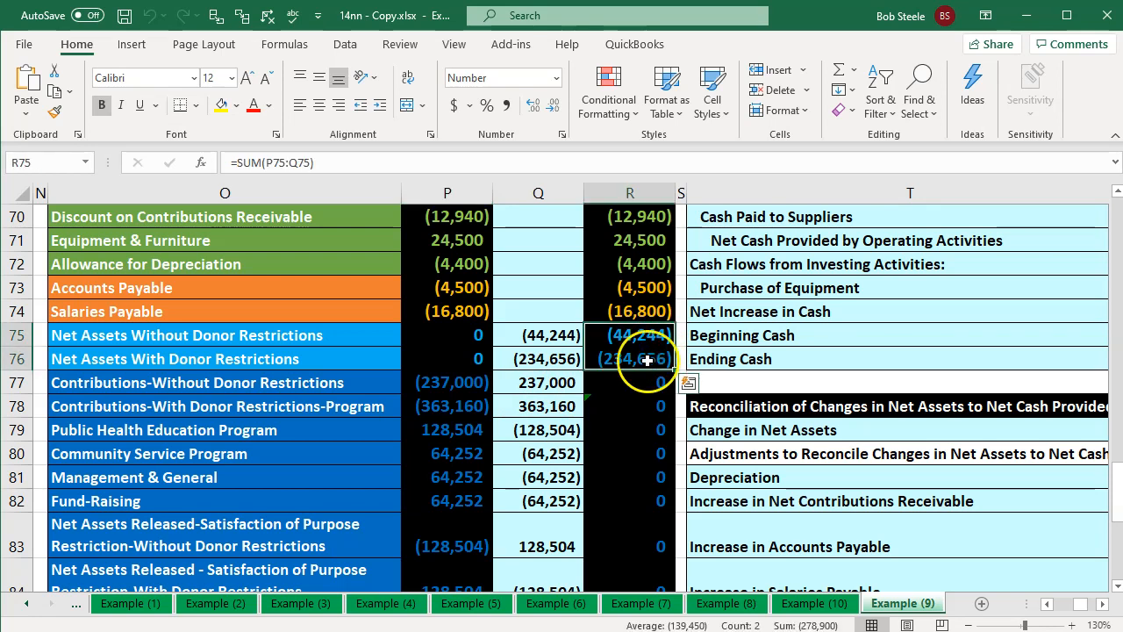
- Return to the Statement of Financial Position and review its Assets, Liabilities and Net Assets sections
{"action": "scroll", "coordinate": [781, 390], "scroll_direction": "up", "scroll_amount": 8}
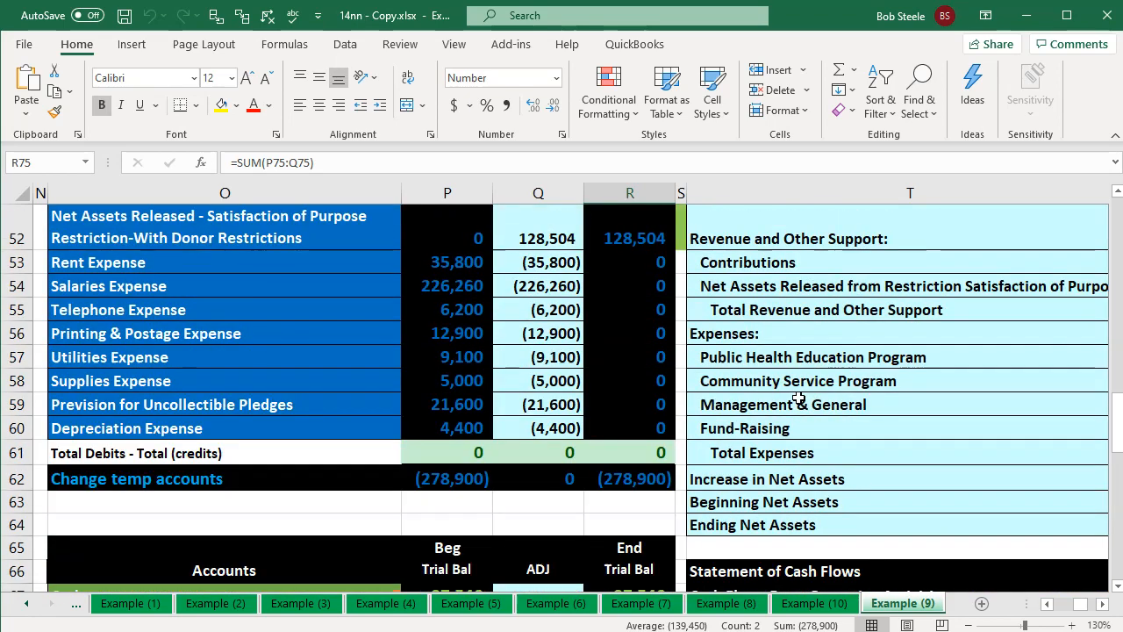
{"action": "scroll", "coordinate": [799, 399], "scroll_direction": "up", "scroll_amount": 6}
{"action": "left_click", "coordinate": [798, 401]}
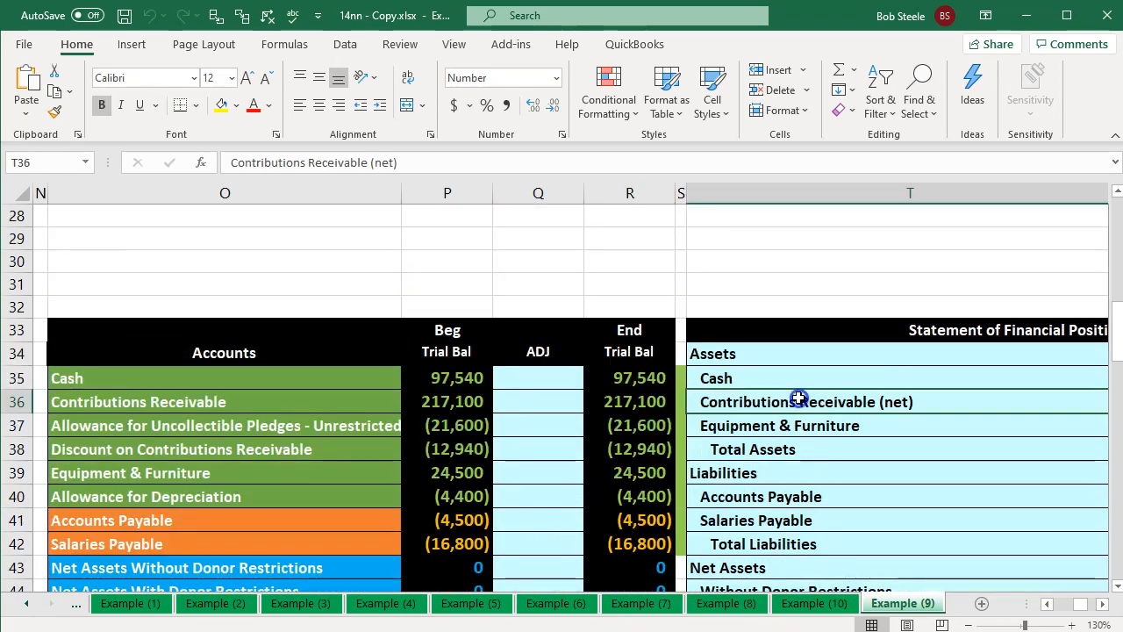
{"action": "key", "text": "Right"}
{"action": "key", "text": "Right"}
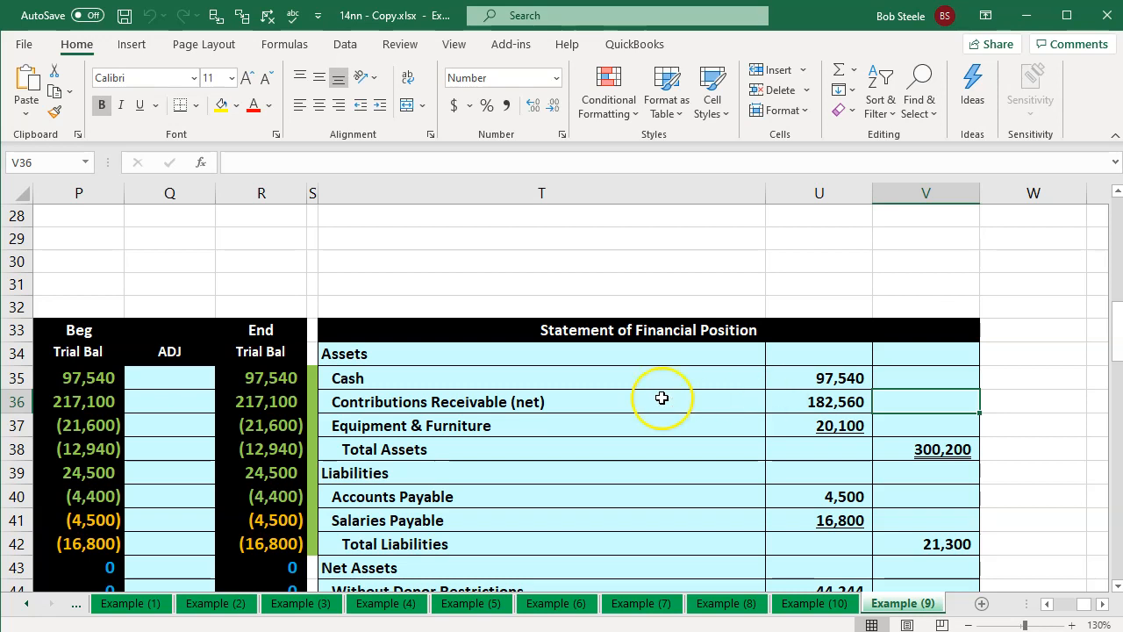
{"action": "left_click", "coordinate": [564, 351]}
{"action": "left_click", "coordinate": [449, 474]}
{"action": "scroll", "coordinate": [449, 475], "scroll_direction": "down", "scroll_amount": 2}
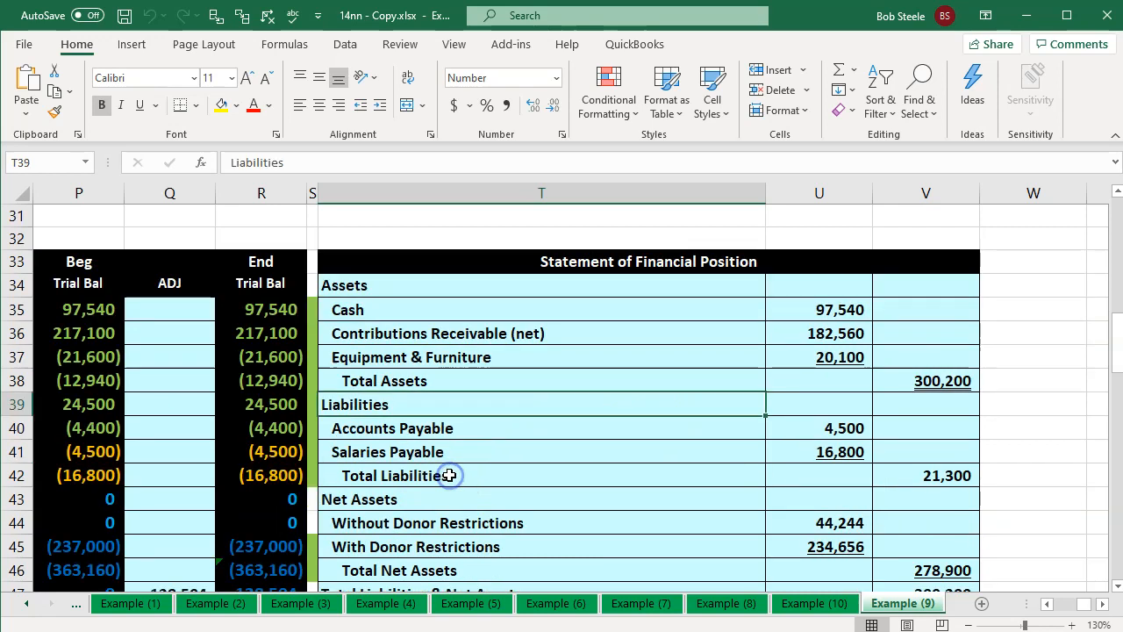
{"action": "left_click", "coordinate": [451, 431]}
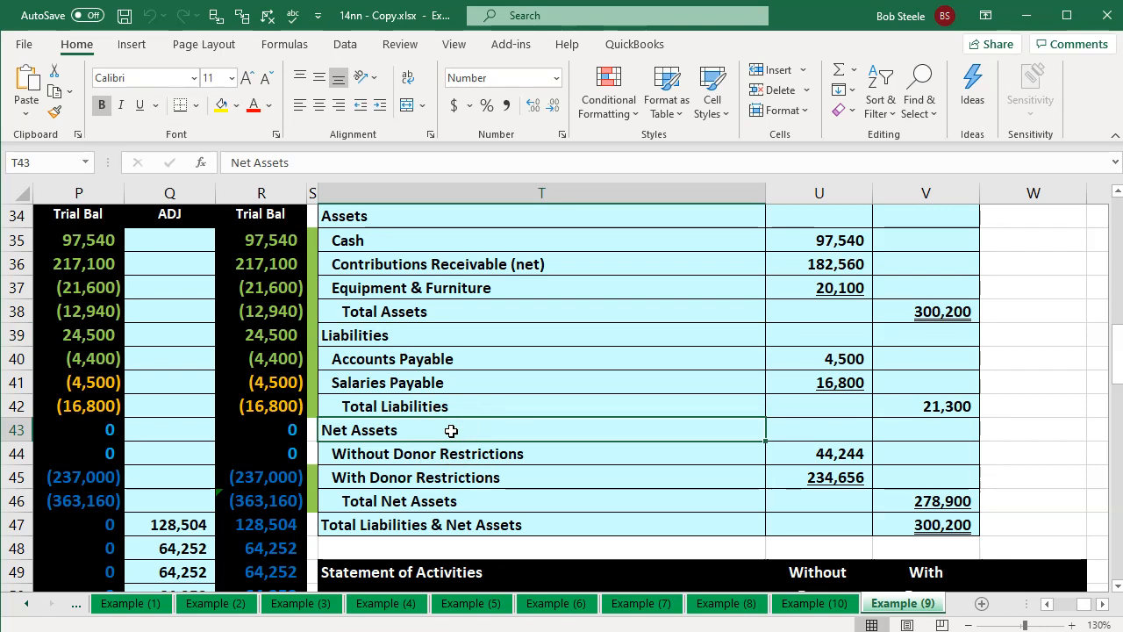
{"action": "scroll", "coordinate": [455, 428], "scroll_direction": "up", "scroll_amount": 1}
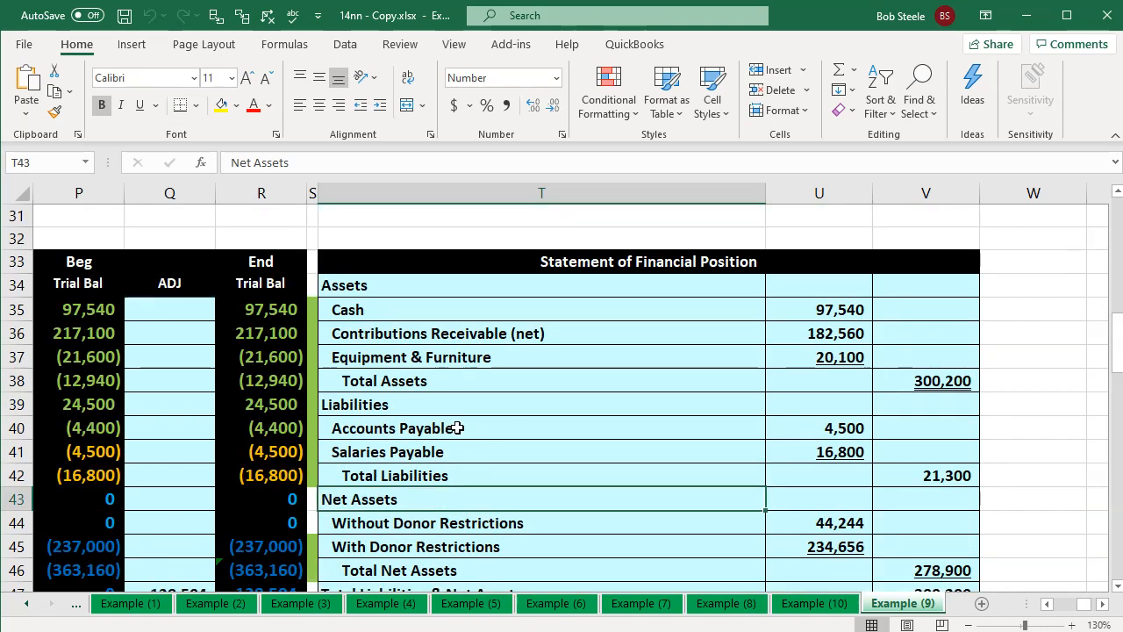
- Check the asset amounts in the Statement of Financial Position from Cash through Total Assets
{"action": "left_click", "coordinate": [447, 307]}
{"action": "key", "text": "Right"}
{"action": "key", "text": "Right"}
{"action": "key", "text": "Left"}
{"action": "key", "text": "Down"}
{"action": "key", "text": "Down"}
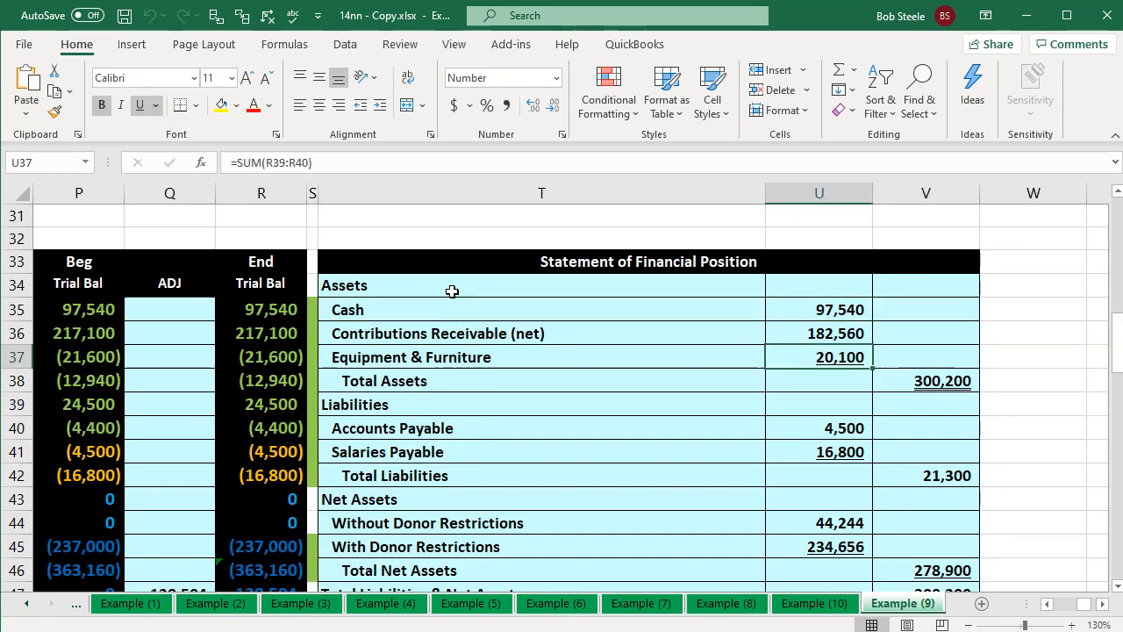
{"action": "key", "text": "Down"}
{"action": "key", "text": "Right"}
{"action": "key", "text": "Down"}
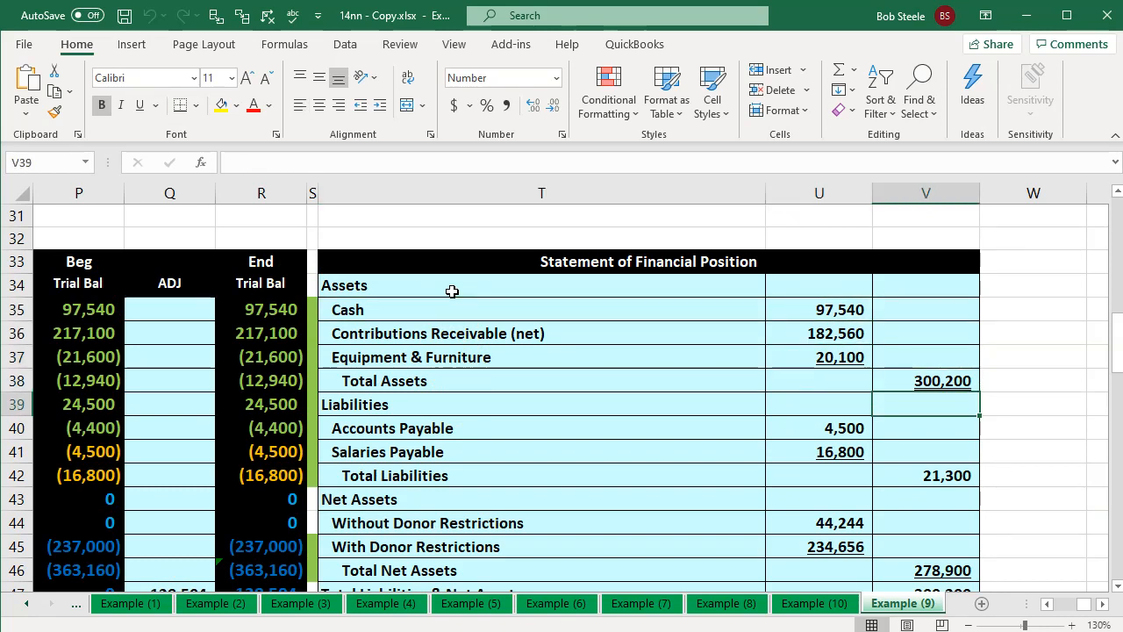
- Check the liability amounts in the Statement of Financial Position, and view the net assets section through Total Liabilities & Net Assets
{"action": "key", "text": "Down"}
{"action": "key", "text": "Left"}
{"action": "key", "text": "Down"}
{"action": "key", "text": "Down"}
{"action": "key", "text": "Right"}
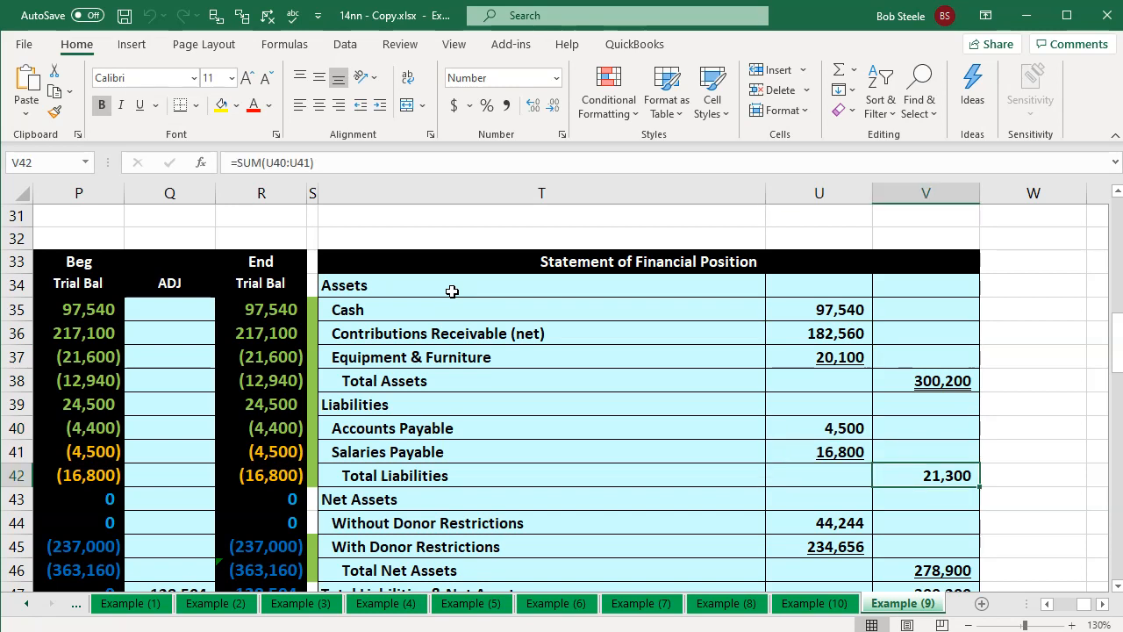
{"action": "key", "text": "Down"}
{"action": "key", "text": "Down"}
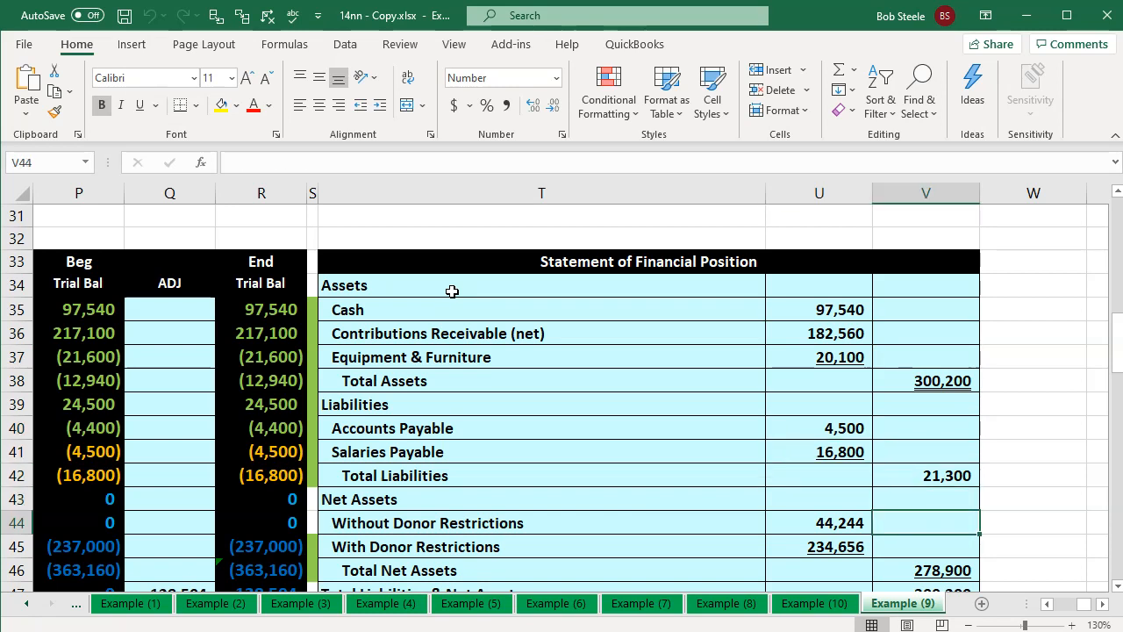
{"action": "scroll", "coordinate": [452, 291], "scroll_direction": "down", "scroll_amount": 2}
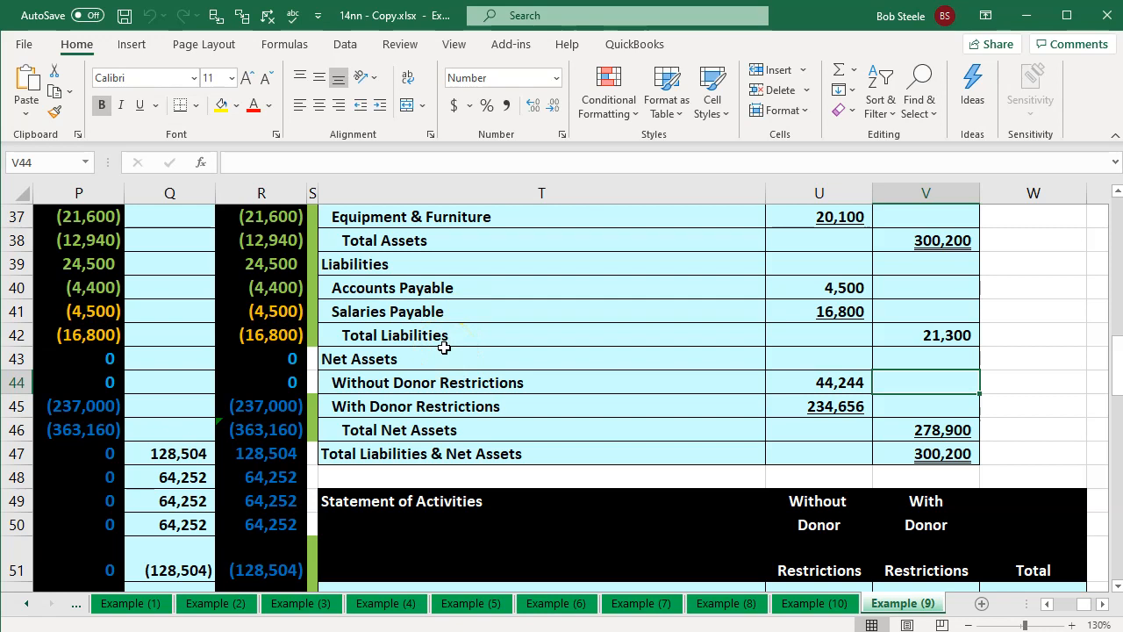
- Check the net asset amounts with and without donor restrictions, and compare Total Liabilities & Net Assets with Total Assets in the Statement of Financial Position
{"action": "left_click", "coordinate": [576, 395]}
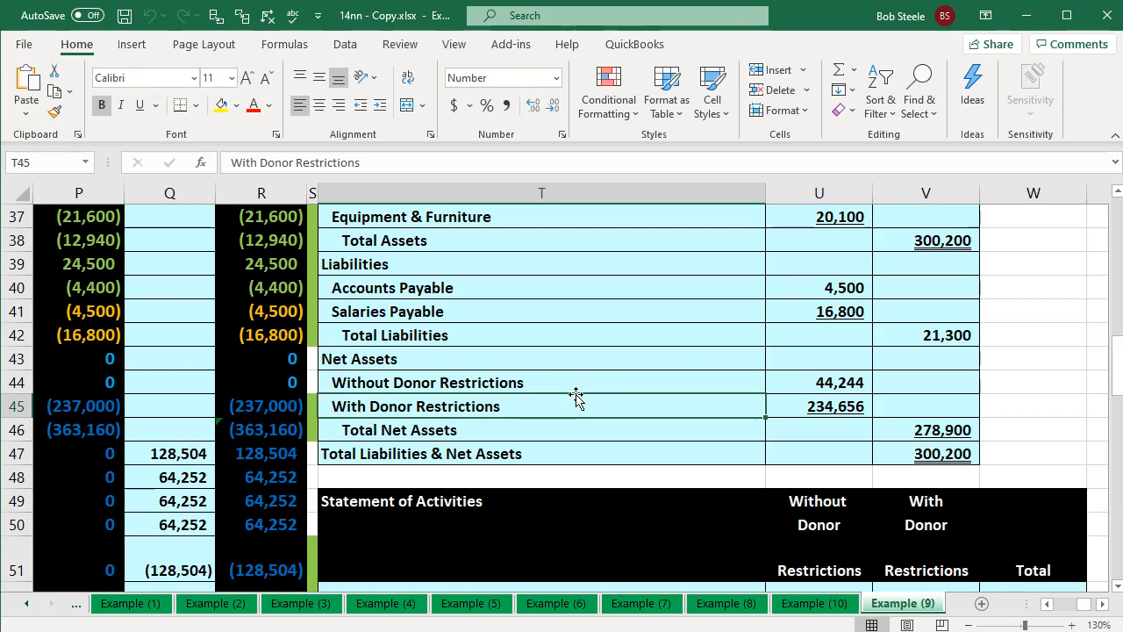
{"action": "key", "text": "Up"}
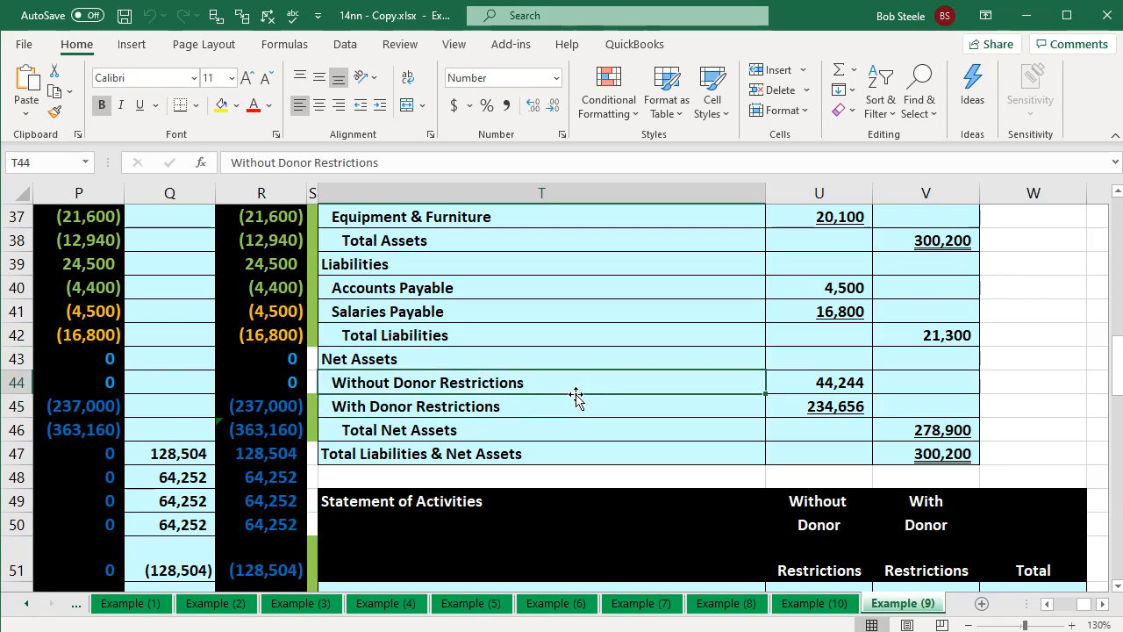
{"action": "key", "text": "Down"}
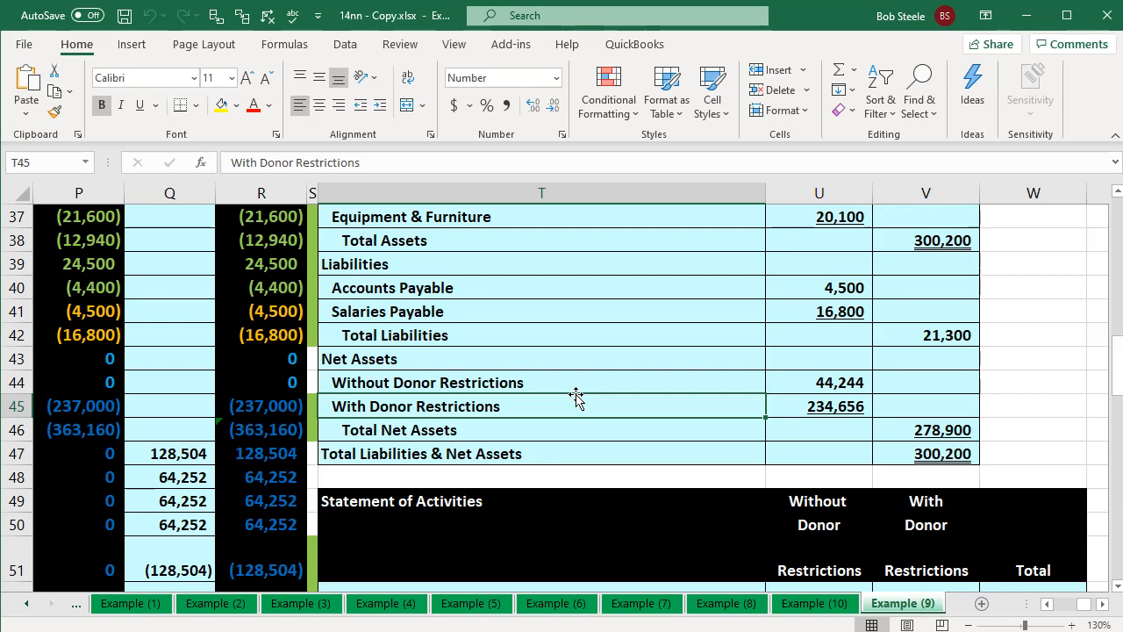
{"action": "key", "text": "Right"}
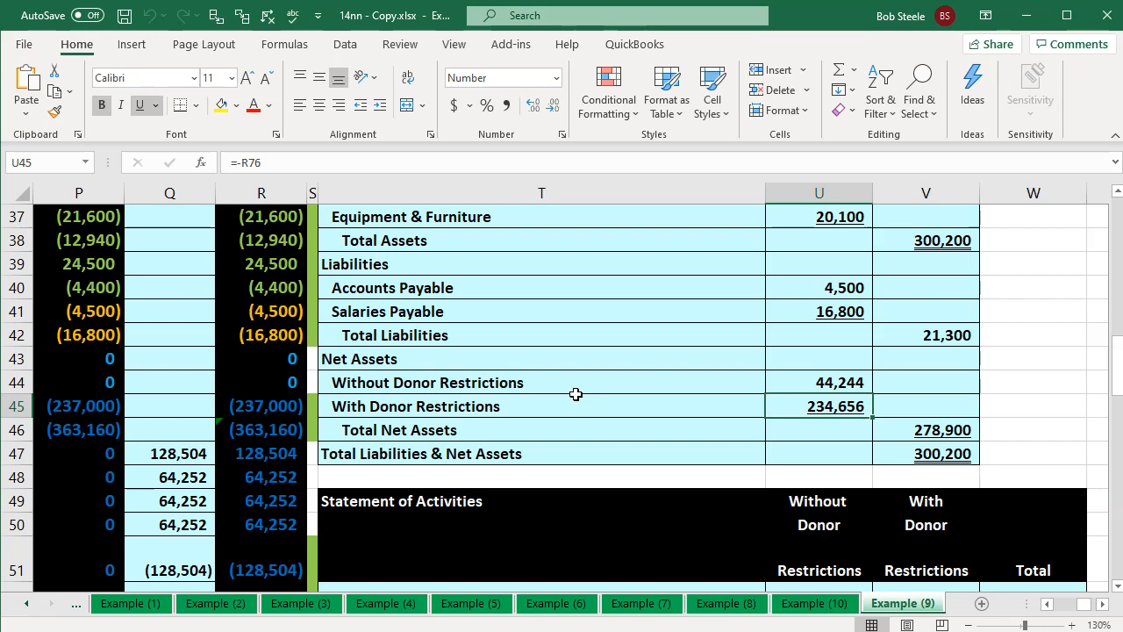
{"action": "left_click", "coordinate": [900, 455]}
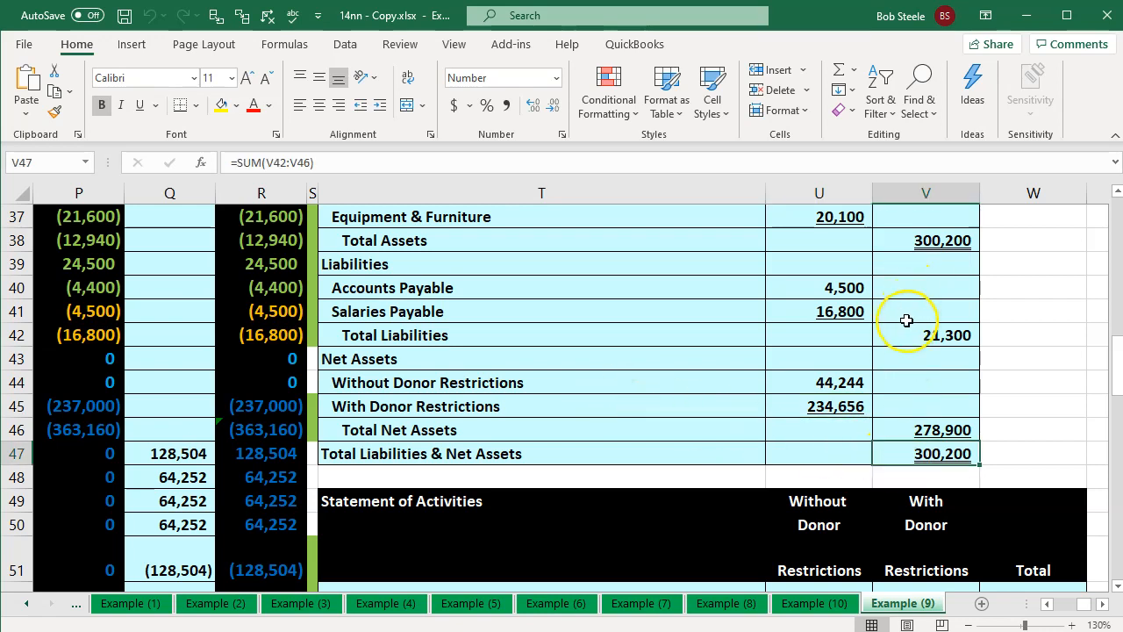
{"action": "left_click", "coordinate": [926, 245]}
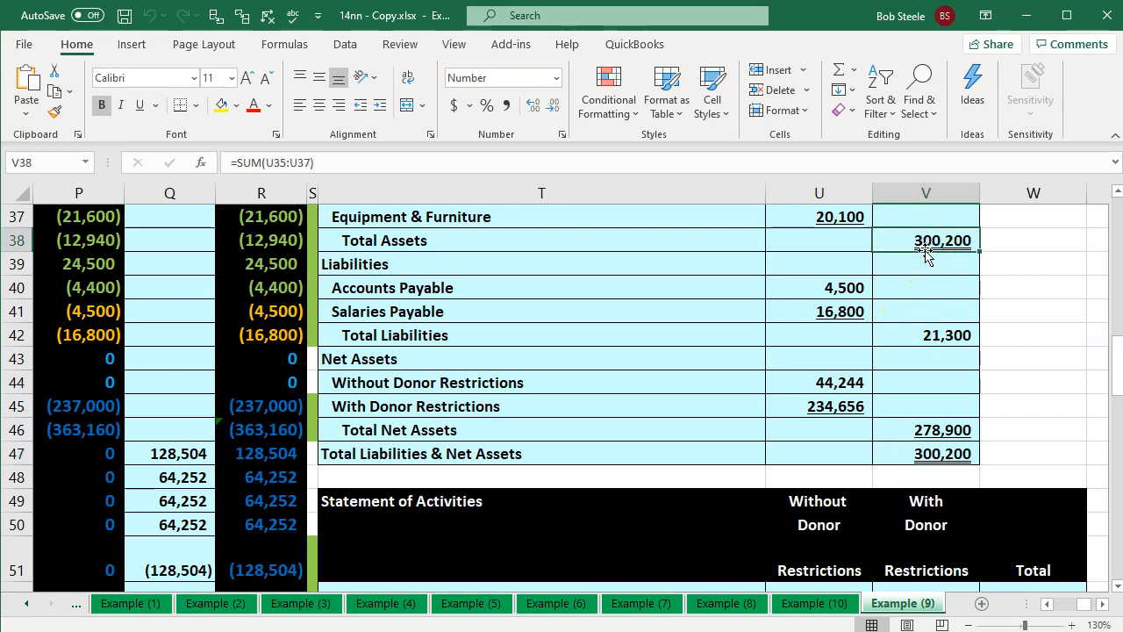
{"action": "scroll", "coordinate": [926, 251], "scroll_direction": "up", "scroll_amount": 2}
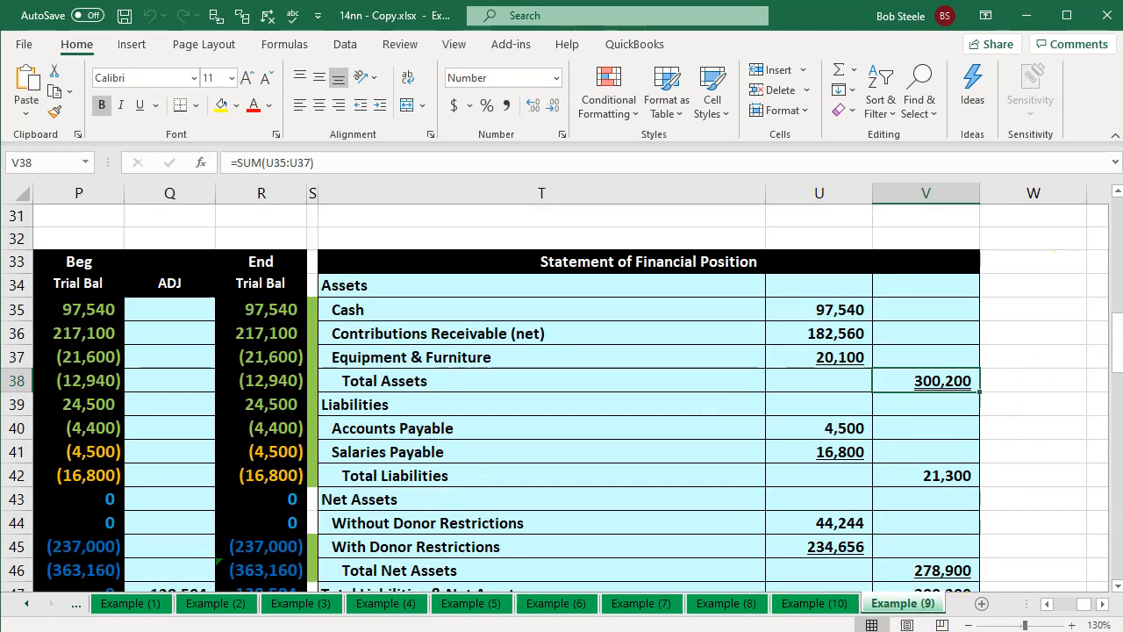
- Switch to QuickBooks Desktop and run the standard Balance Sheet report as of 12/31/2020
{"action": "key", "text": "alt+Tab"}
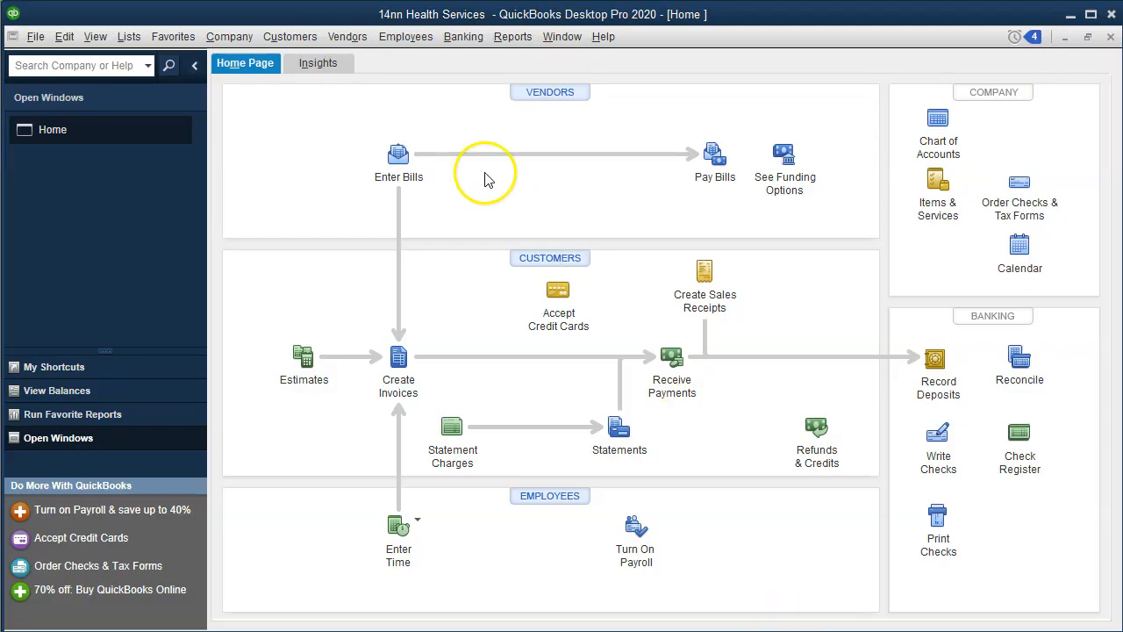
{"action": "left_click", "coordinate": [503, 41]}
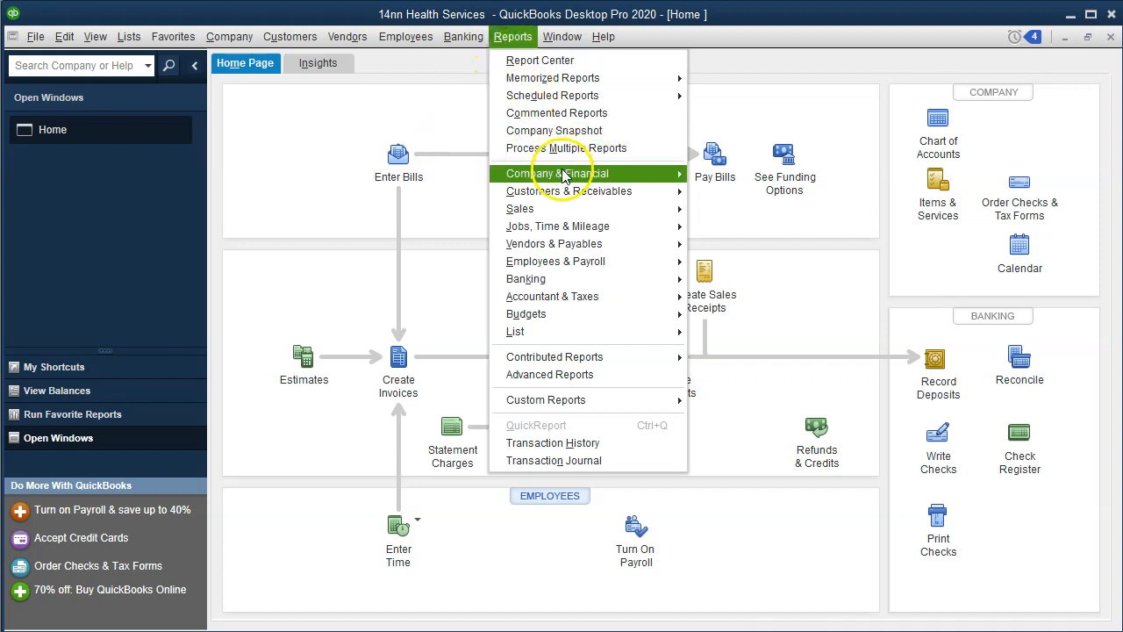
{"action": "mouse_move", "coordinate": [579, 172]}
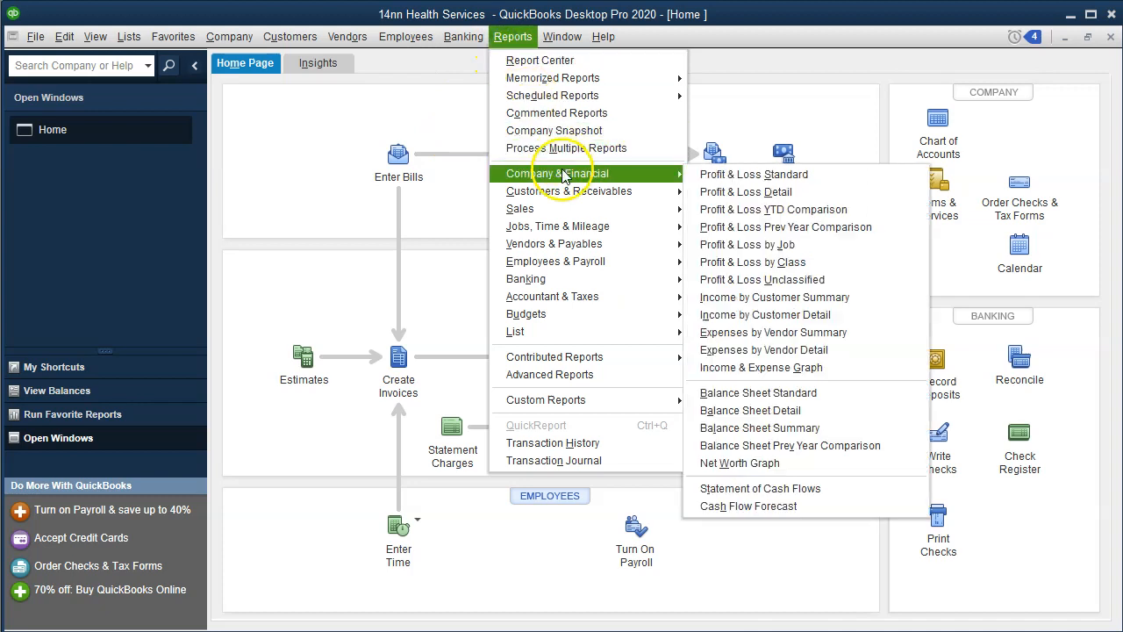
{"action": "left_click", "coordinate": [764, 401]}
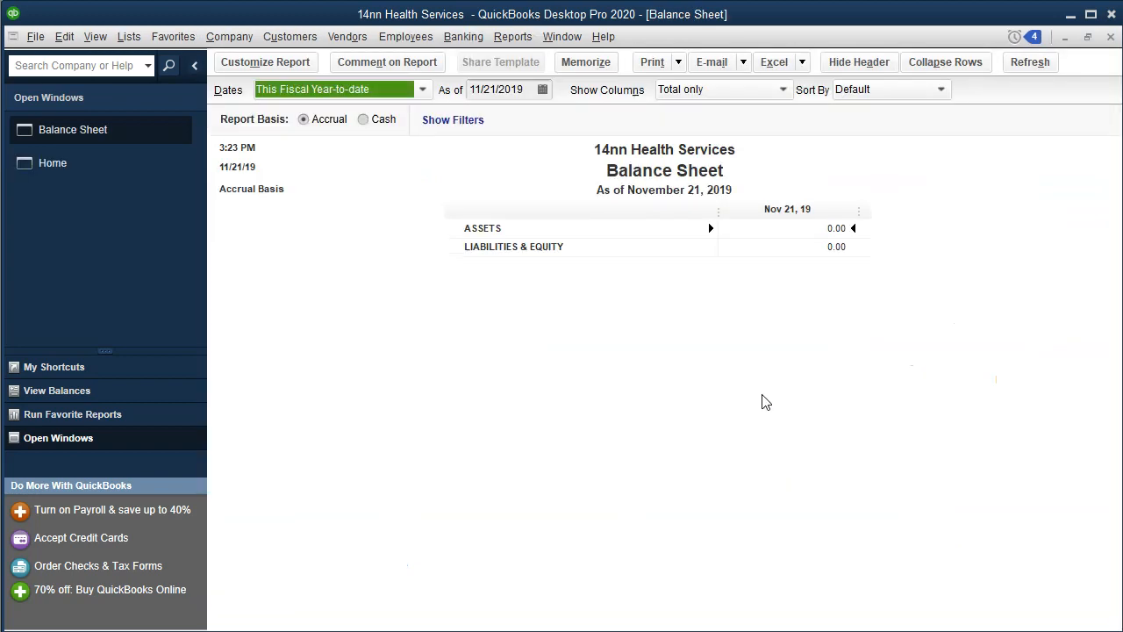
{"action": "key", "text": "Tab"}
{"action": "type", "text": "12/31/20"}
{"action": "key", "text": "Tab"}
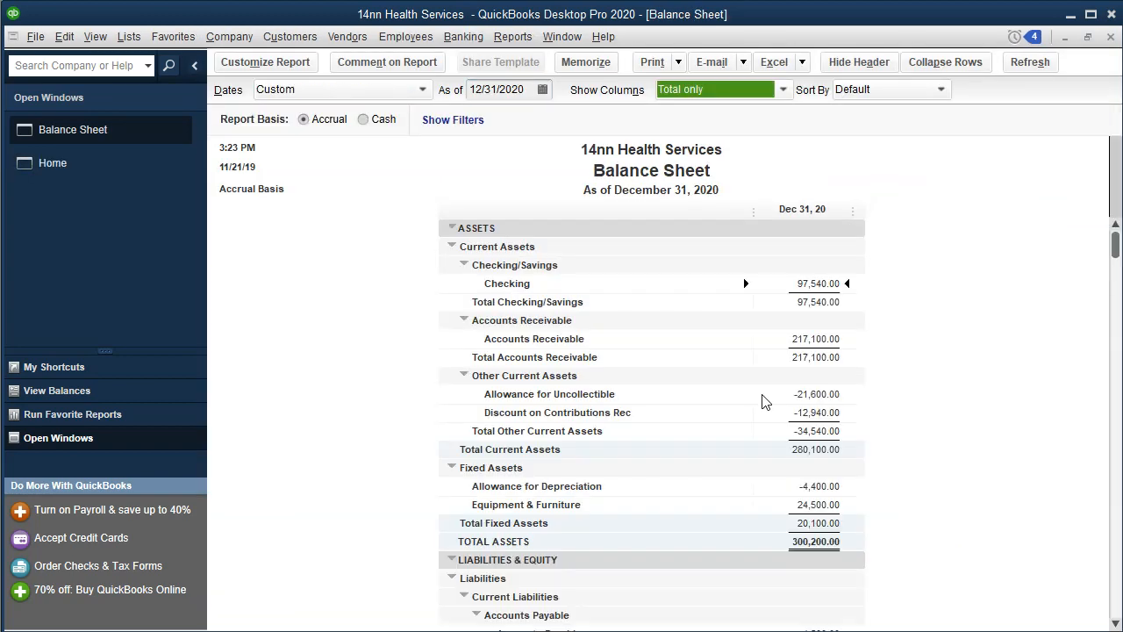
- Customize the Balance Sheet report's fonts, setting the column labels to Arial Bold size 11 and applying the size to the related text
{"action": "left_click", "coordinate": [264, 63]}
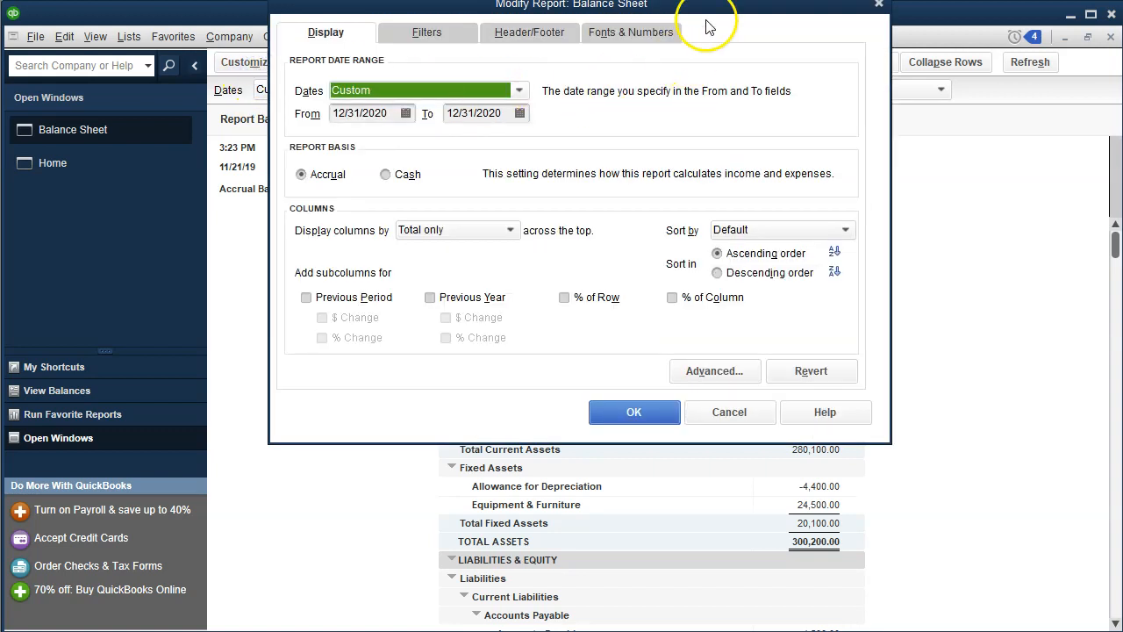
{"action": "left_click_drag", "start_coordinate": [647, 9], "coordinate": [651, 47]}
{"action": "left_click", "coordinate": [628, 77]}
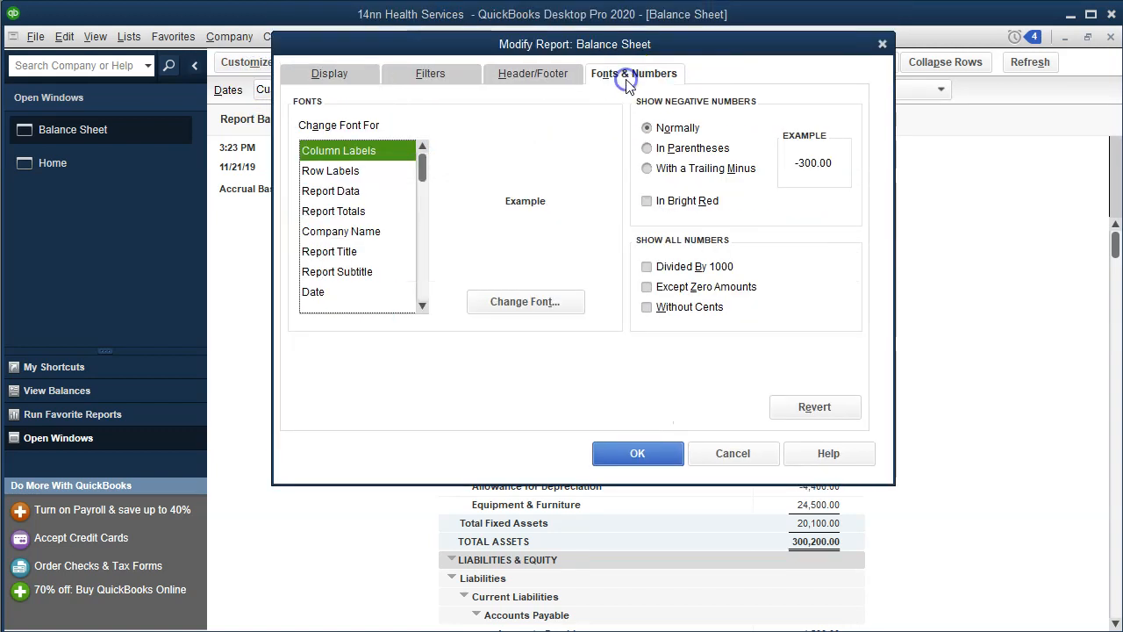
{"action": "left_click", "coordinate": [528, 308]}
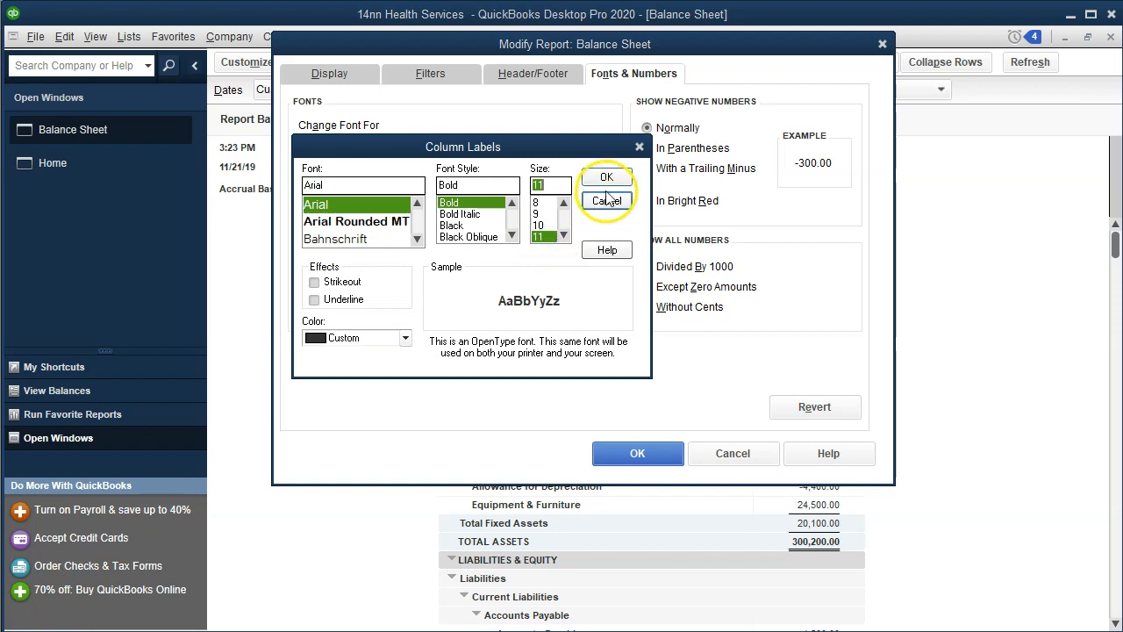
{"action": "left_click", "coordinate": [607, 176]}
{"action": "left_click", "coordinate": [476, 133]}
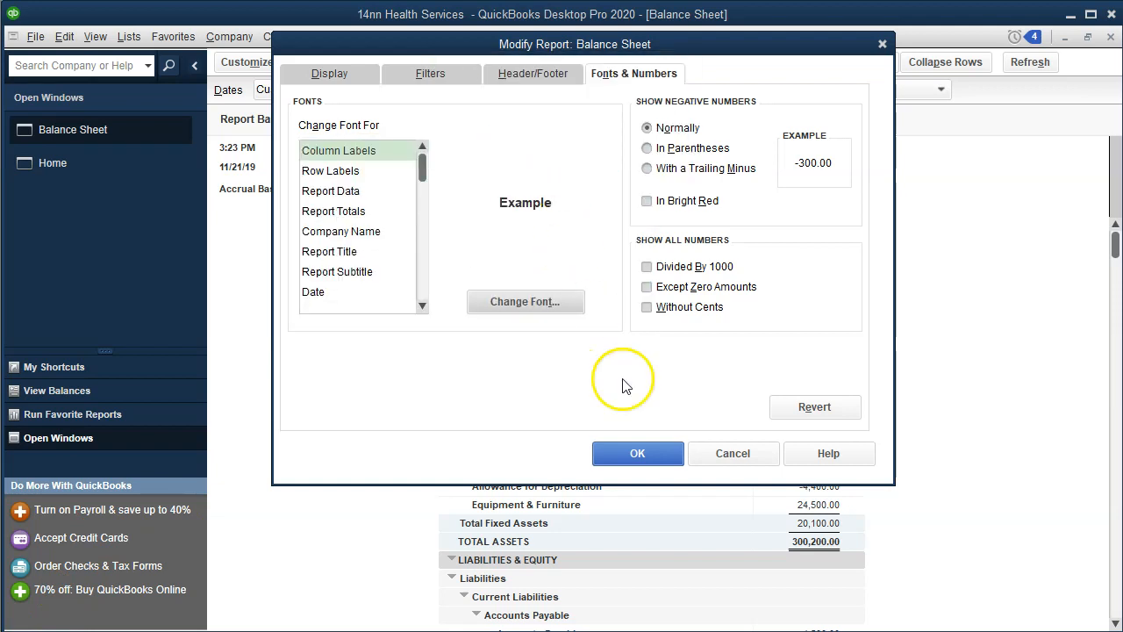
{"action": "left_click", "coordinate": [645, 452]}
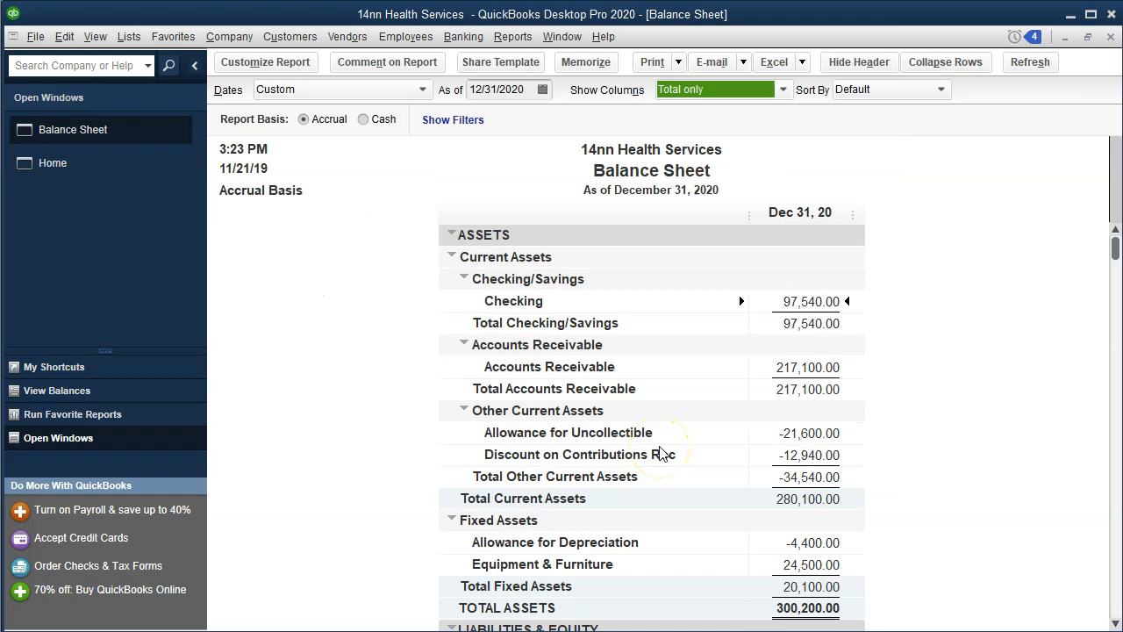
{"action": "left_click", "coordinate": [664, 446]}
- Switch to Excel and check the title wording of the Statement of Financial Position in cell T33
{"action": "key", "text": "alt+Tab"}
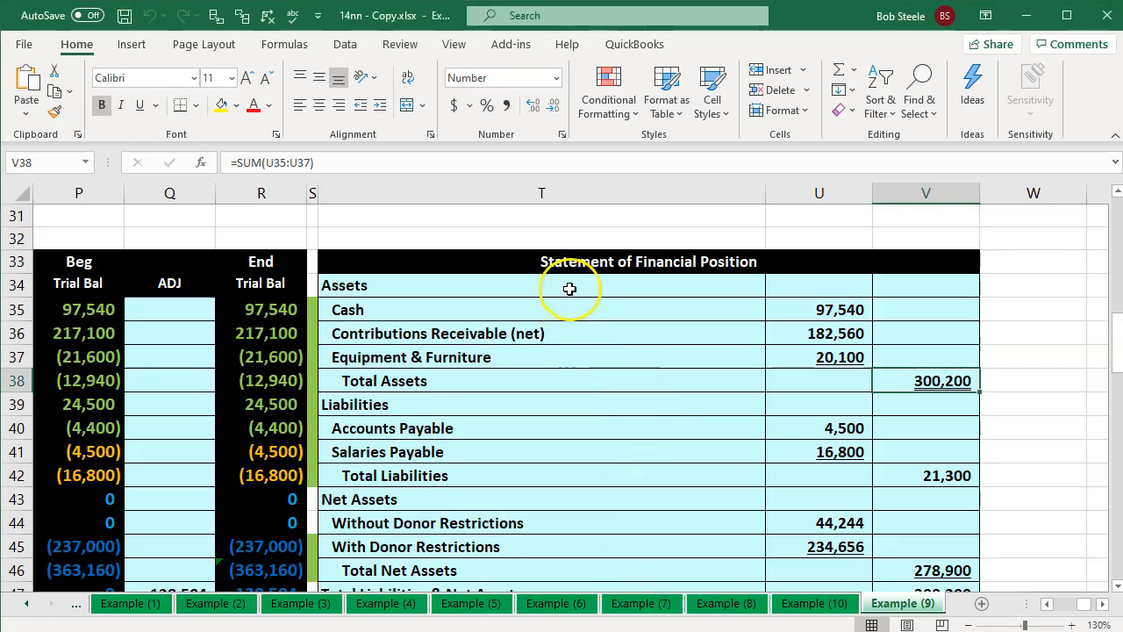
{"action": "left_click", "coordinate": [547, 268]}
{"action": "double_click", "coordinate": [547, 269]}
{"action": "left_click_drag", "start_coordinate": [539, 263], "coordinate": [779, 263]}
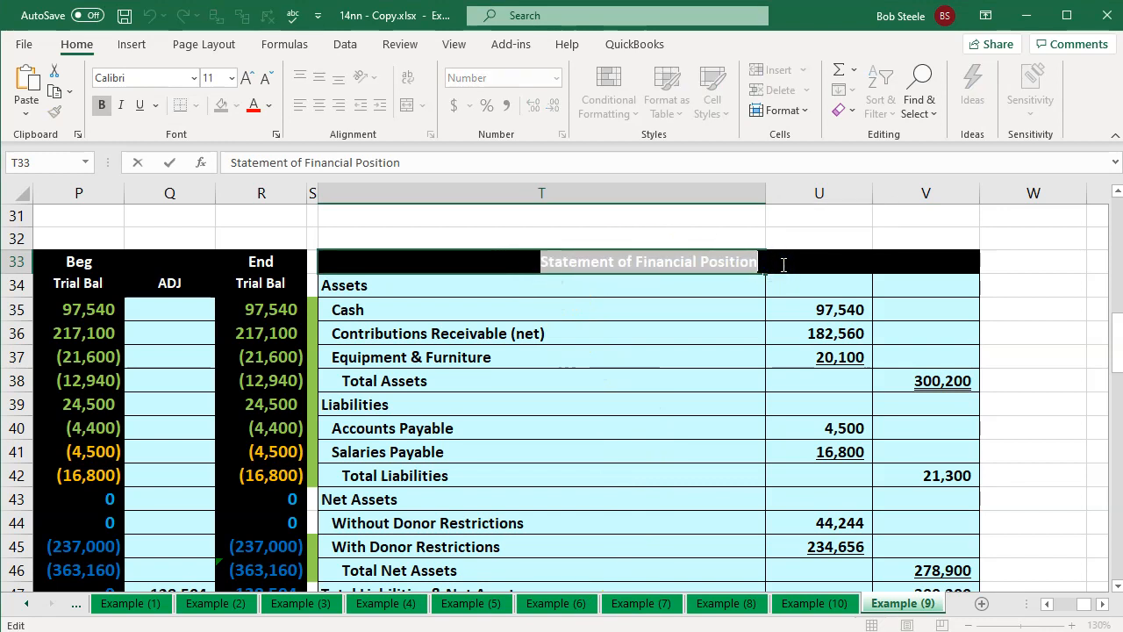
{"action": "left_click", "coordinate": [707, 330]}
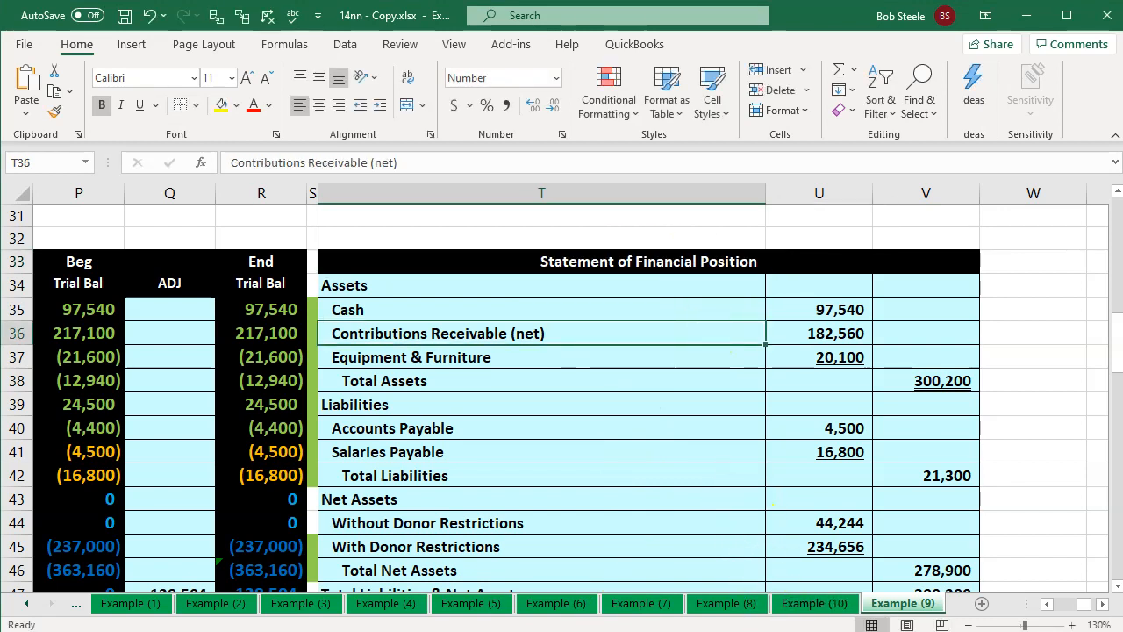
- Return to QuickBooks and change the Balance Sheet's report title to "Statement of Financial Position"
{"action": "key", "text": "alt+Tab"}
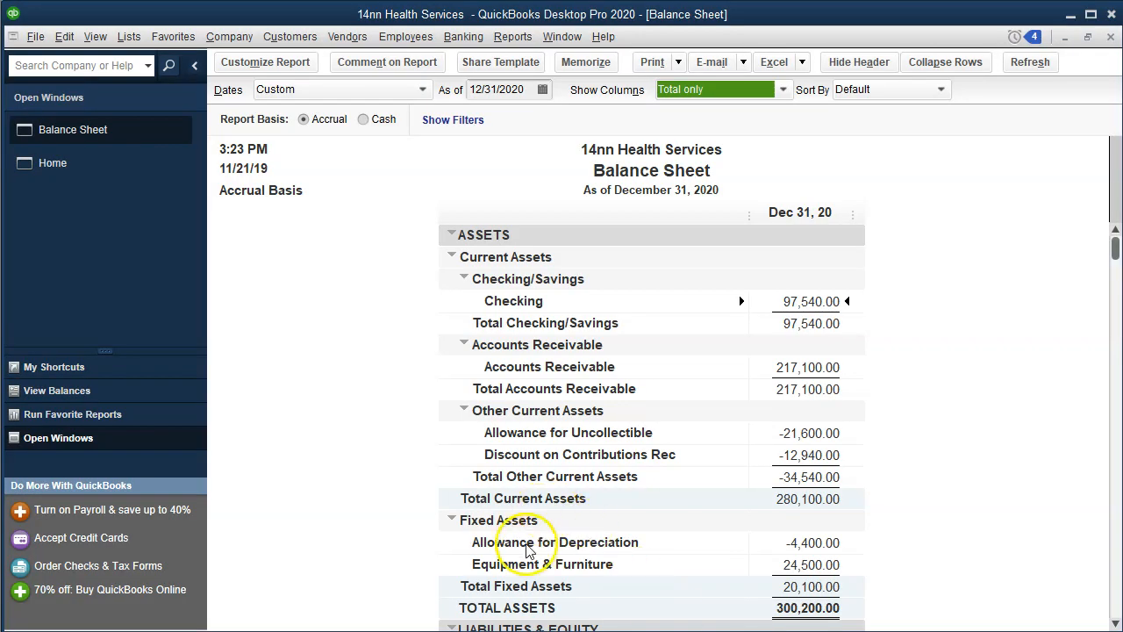
{"action": "left_click", "coordinate": [263, 63]}
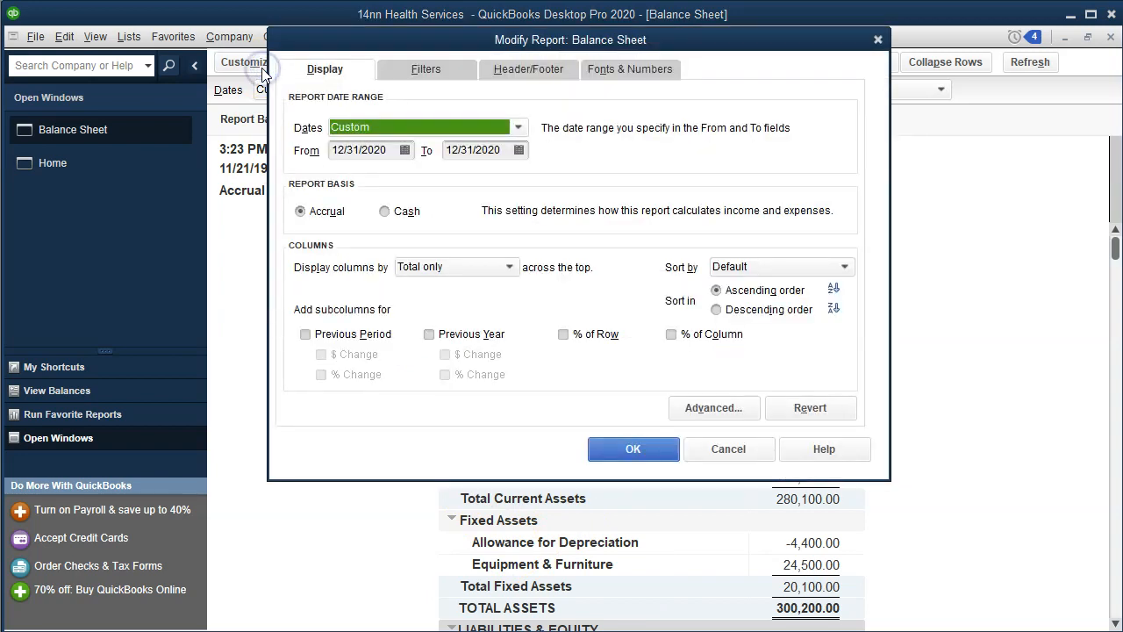
{"action": "left_click", "coordinate": [531, 70]}
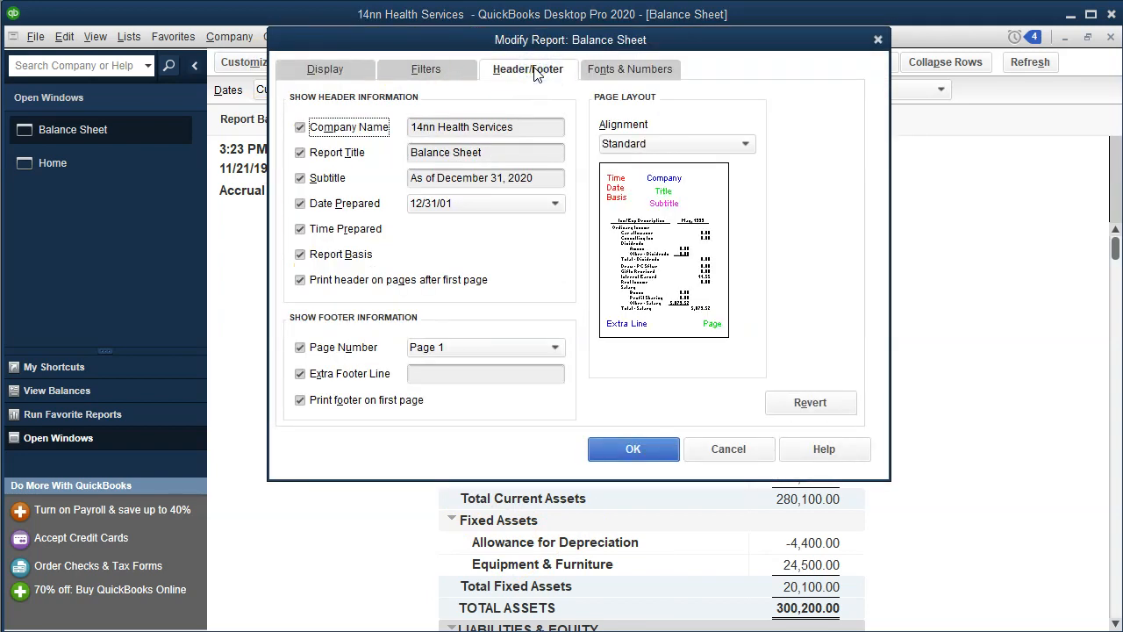
{"action": "left_click_drag", "start_coordinate": [485, 153], "coordinate": [456, 147]}
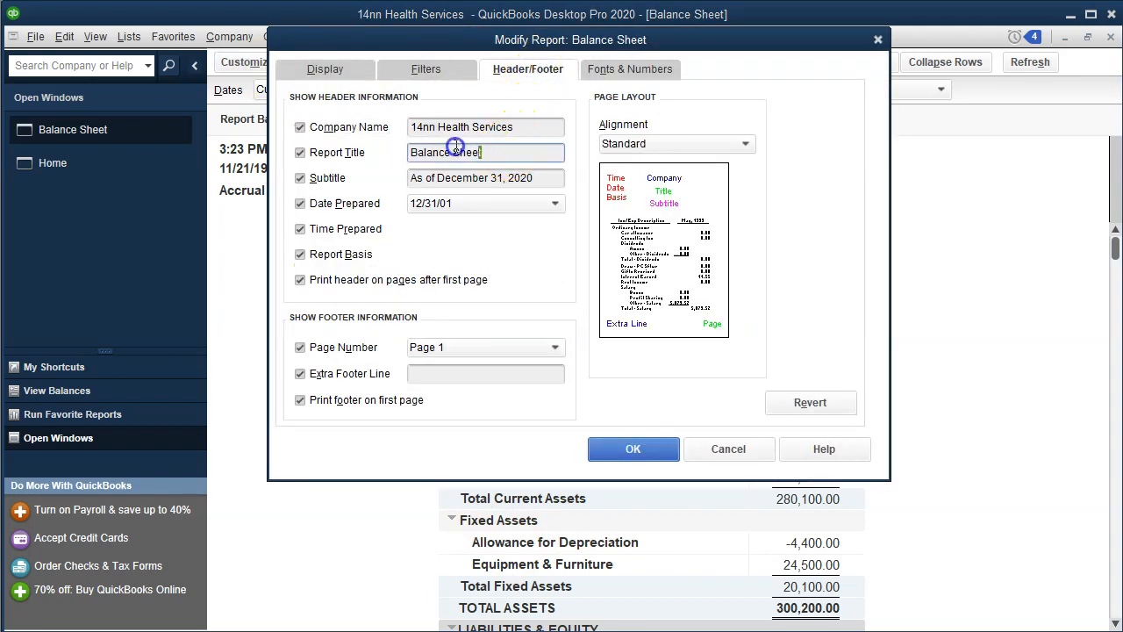
{"action": "left_click_drag", "start_coordinate": [456, 146], "coordinate": [353, 140]}
{"action": "type", "text": "Statement of Financial Position"}
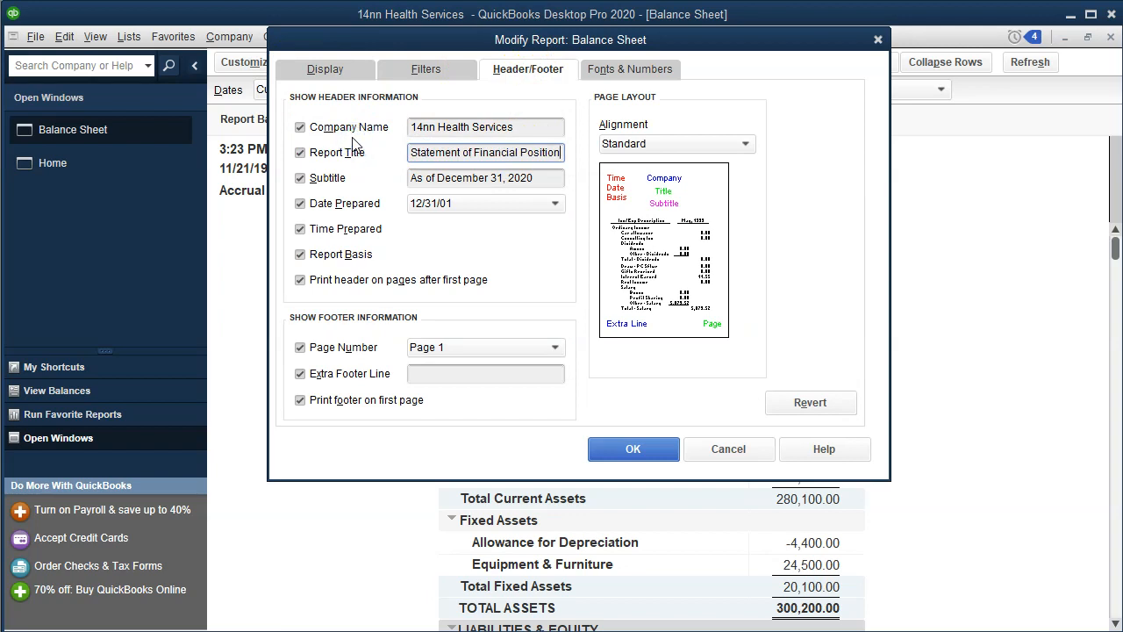
{"action": "left_click", "coordinate": [640, 450]}
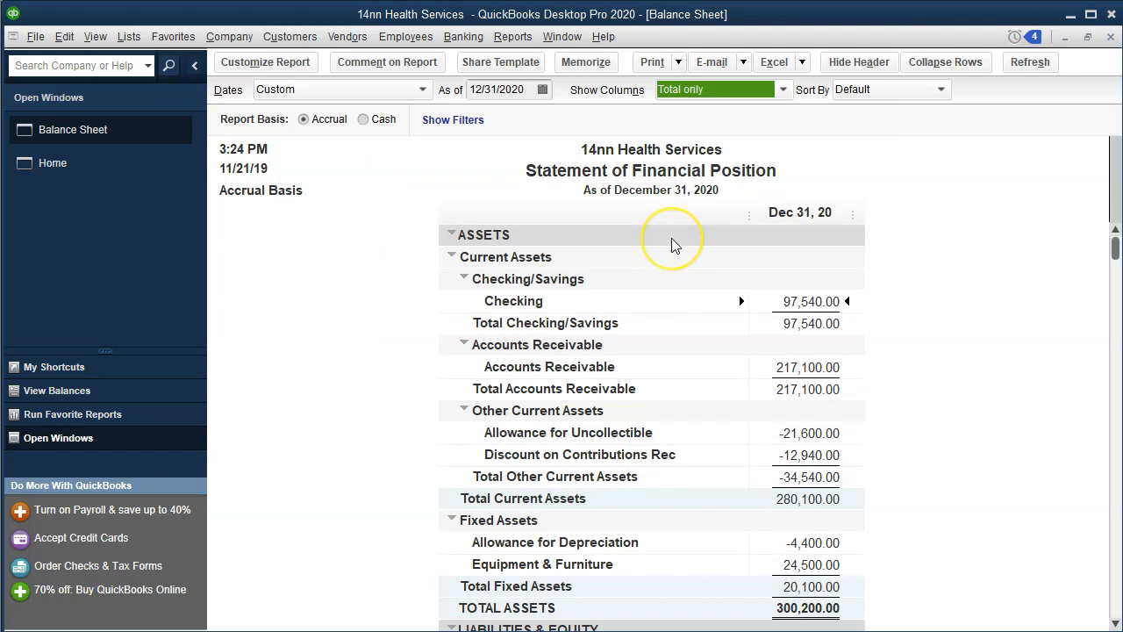
- Collapse the Assets and Liabilities & Equity sections of the report to compare their totals, and expand both again
{"action": "left_click", "coordinate": [451, 235]}
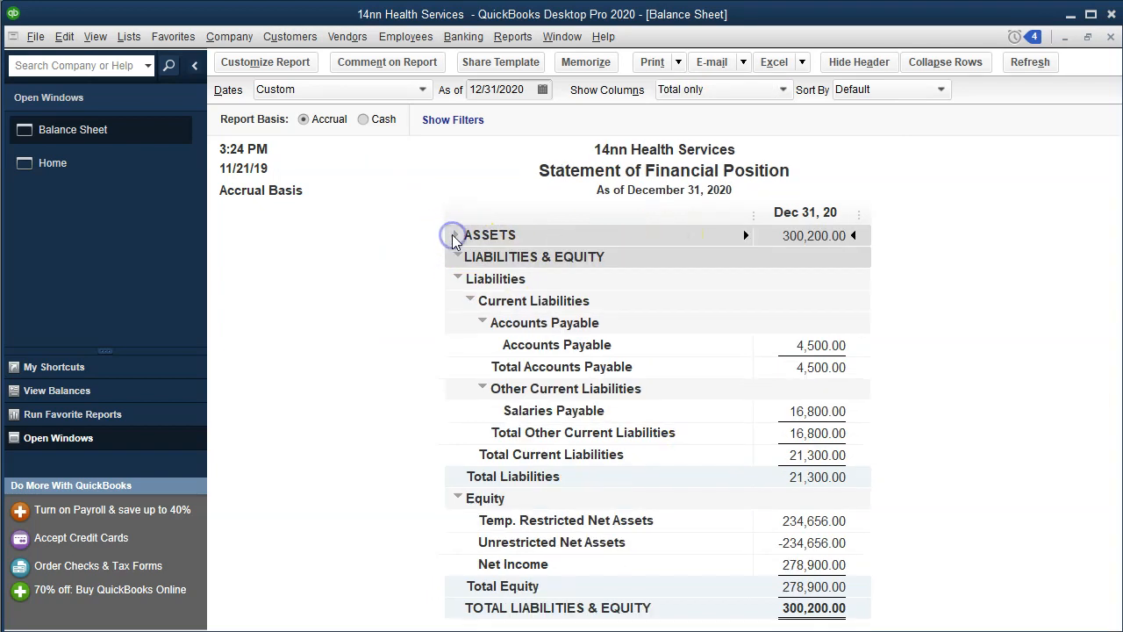
{"action": "left_click", "coordinate": [456, 258]}
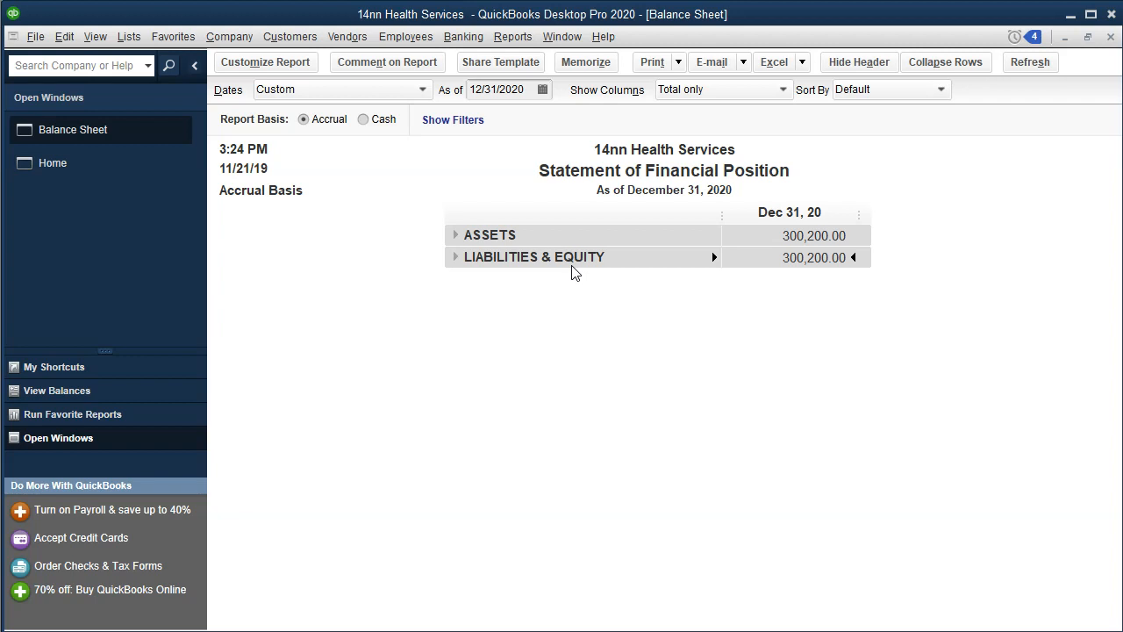
{"action": "left_click", "coordinate": [456, 236]}
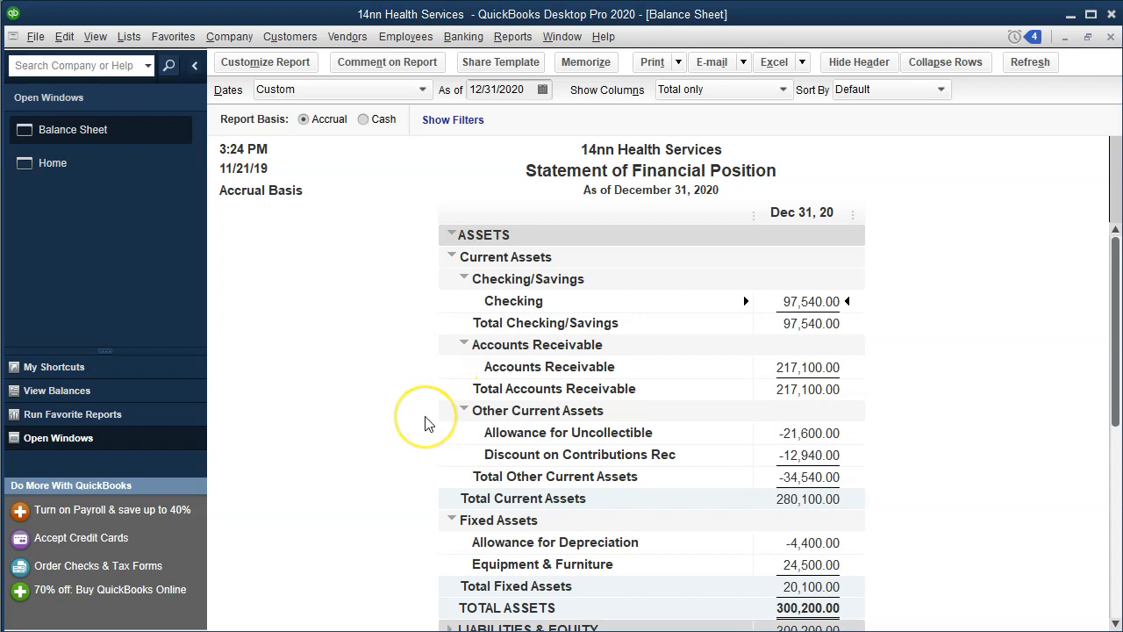
{"action": "scroll", "coordinate": [429, 421], "scroll_direction": "down", "scroll_amount": 1}
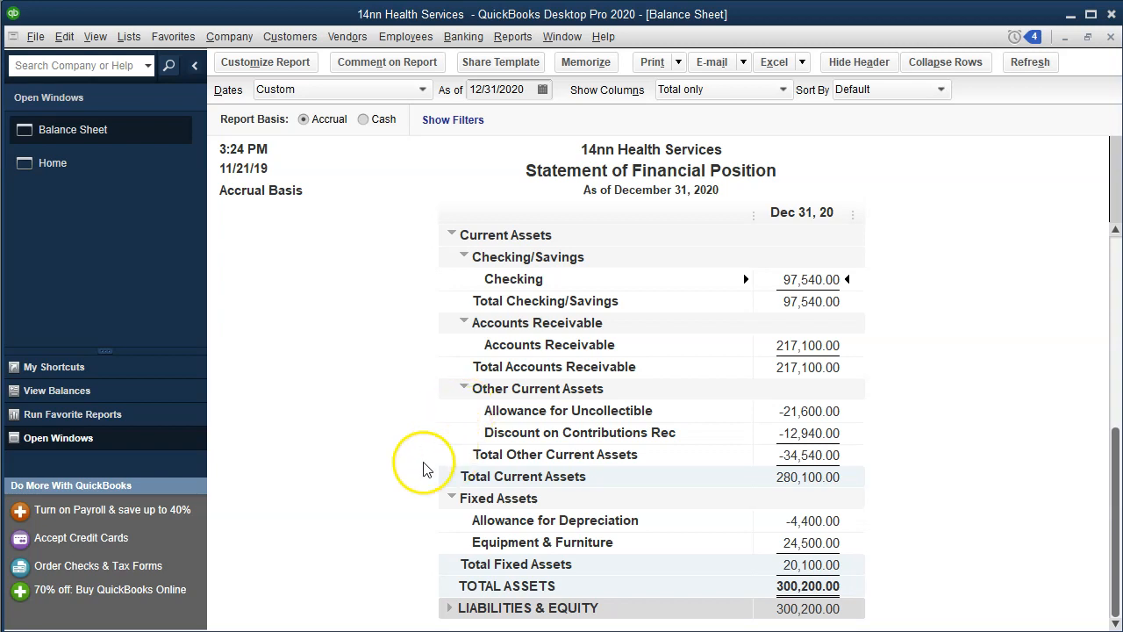
{"action": "left_click", "coordinate": [447, 605]}
- Review the report's fixed assets, liabilities and equity lines through Total Liabilities & Equity
{"action": "scroll", "coordinate": [414, 556], "scroll_direction": "down", "scroll_amount": 2}
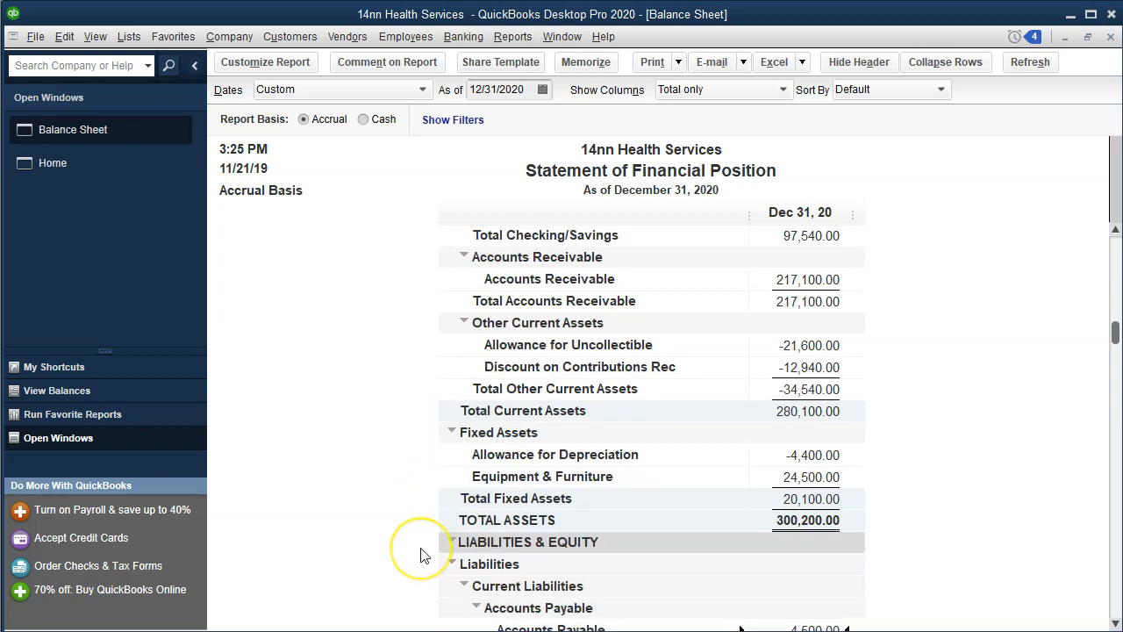
{"action": "scroll", "coordinate": [420, 554], "scroll_direction": "down", "scroll_amount": 2}
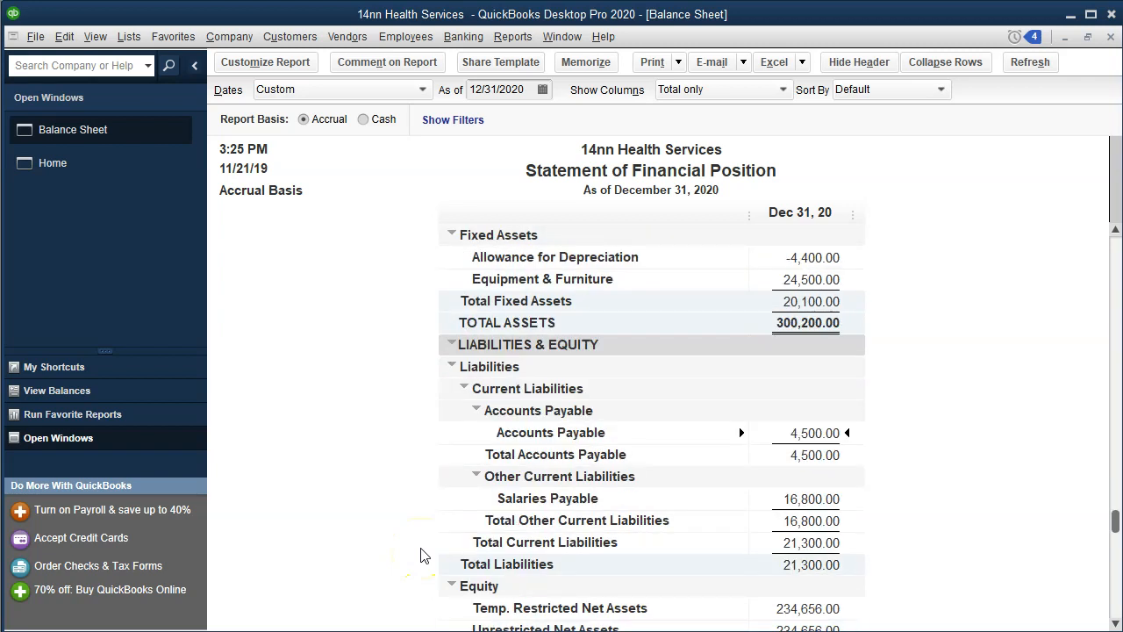
{"action": "scroll", "coordinate": [420, 554], "scroll_direction": "down", "scroll_amount": 1}
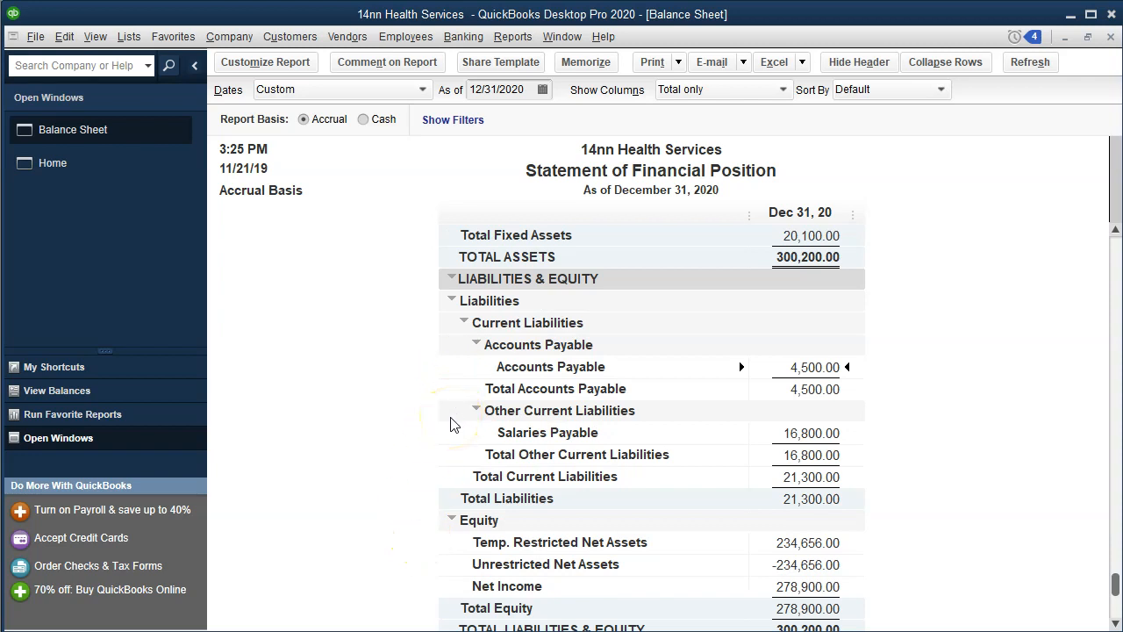
{"action": "scroll", "coordinate": [453, 425], "scroll_direction": "down", "scroll_amount": 1}
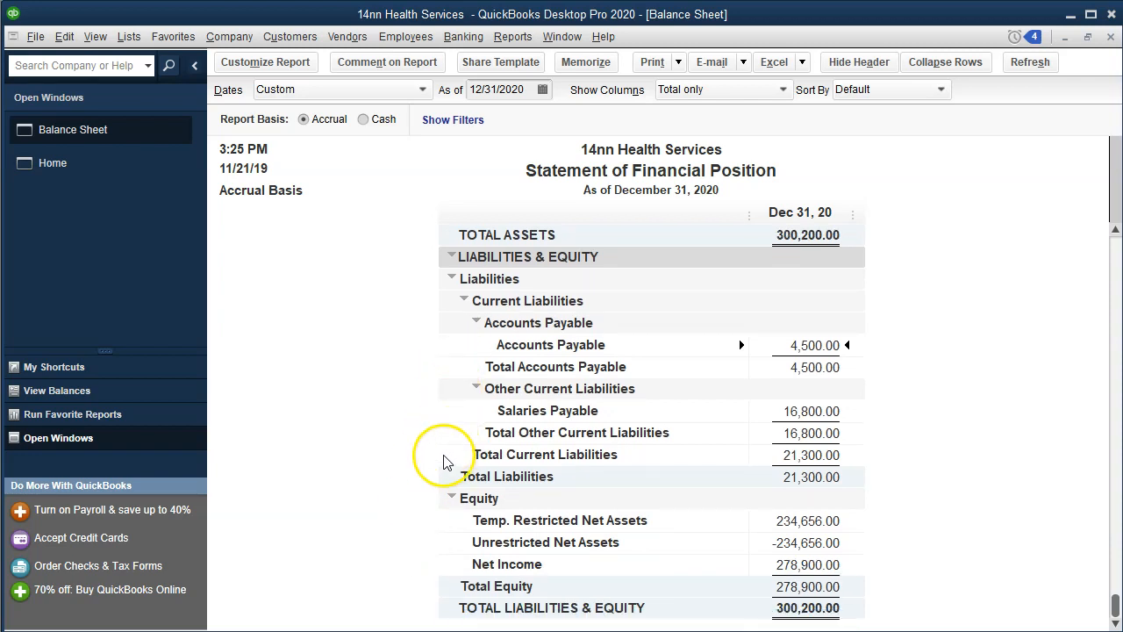
{"action": "left_click", "coordinate": [453, 514]}
{"action": "left_click", "coordinate": [453, 553]}
- Run the Profit & Loss by Class report for 01/01/2020 through 12/31/2020
{"action": "left_click", "coordinate": [512, 40]}
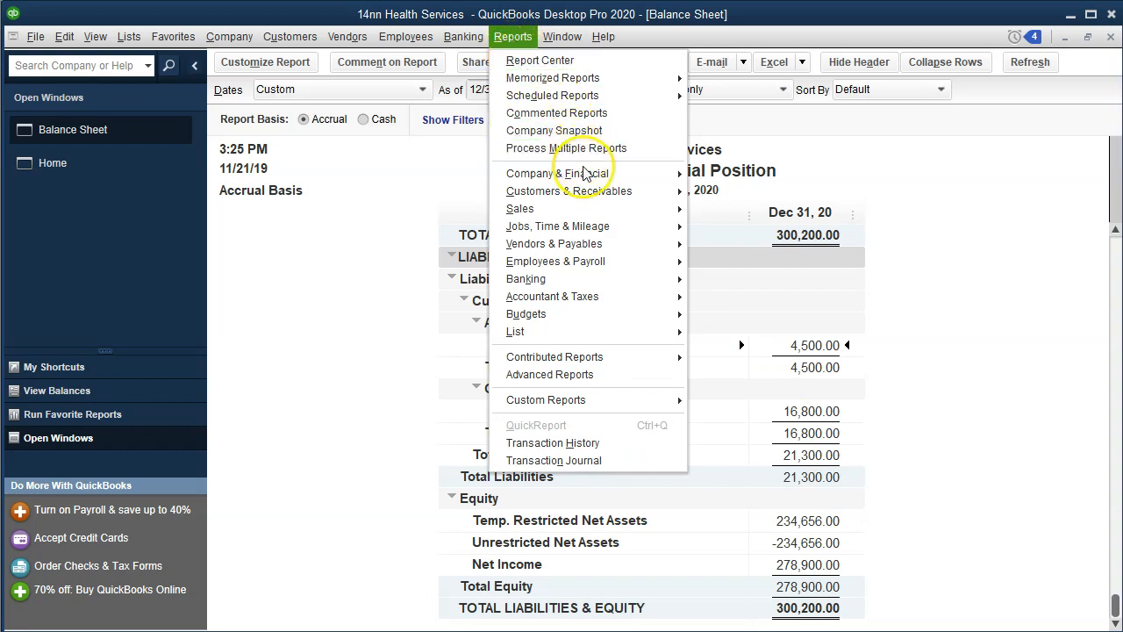
{"action": "mouse_move", "coordinate": [594, 173]}
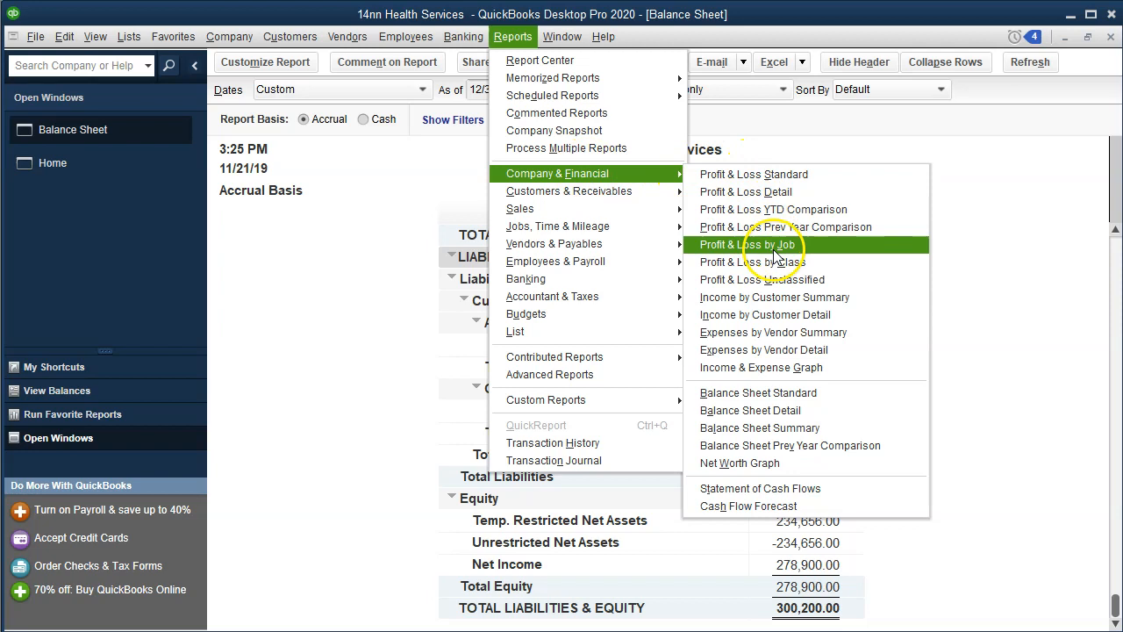
{"action": "left_click", "coordinate": [824, 261]}
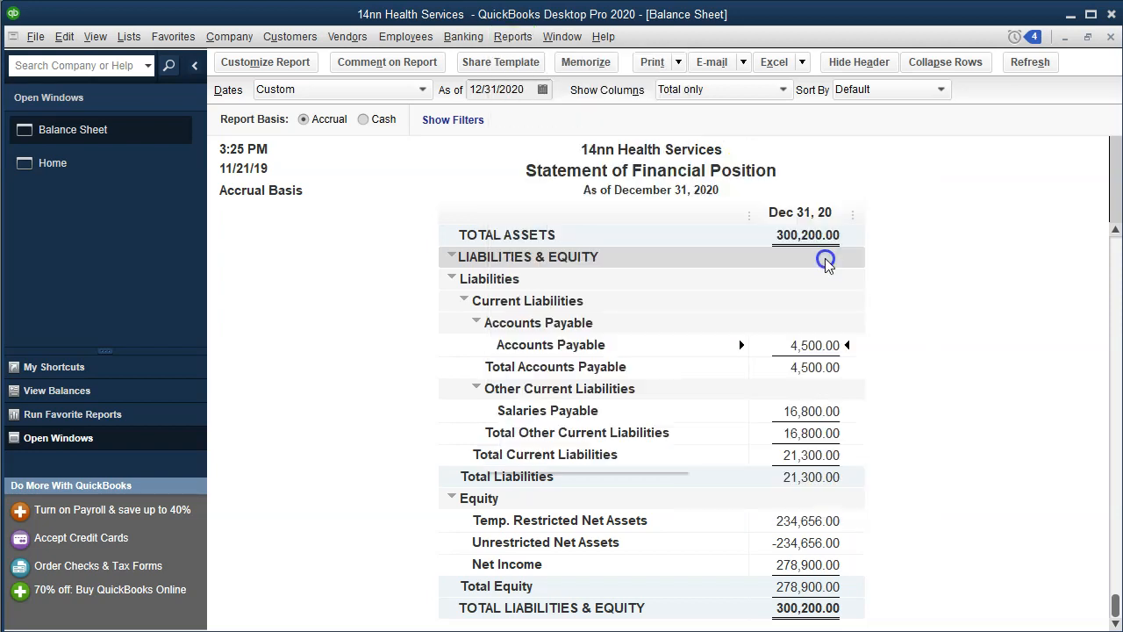
{"action": "key", "text": "Tab"}
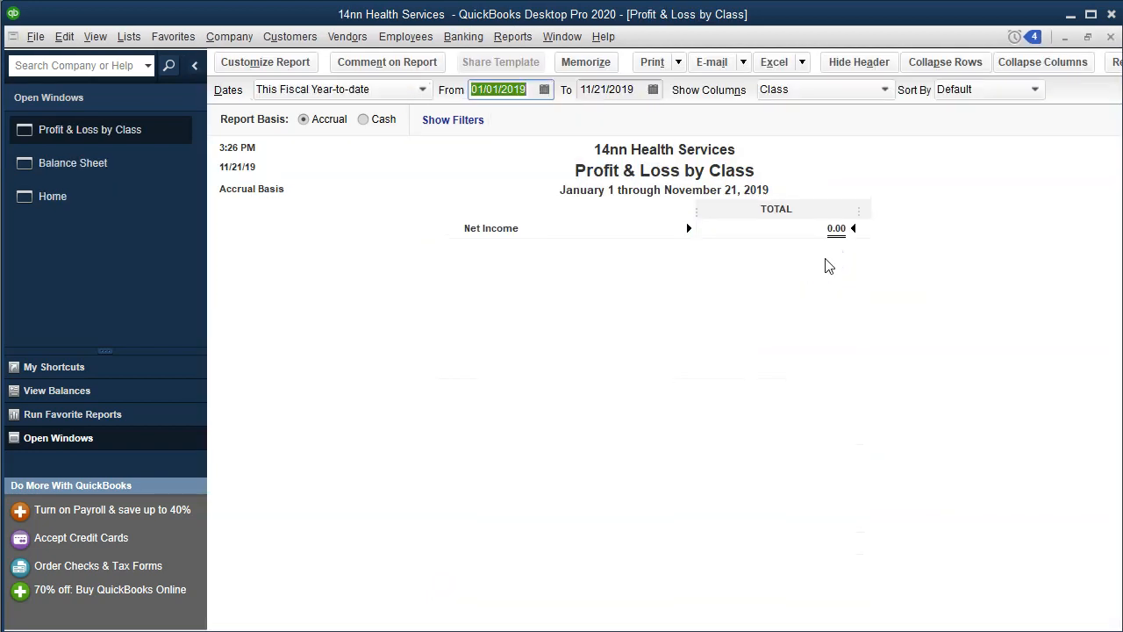
{"action": "type", "text": "01/01/2020"}
{"action": "key", "text": "Tab"}
{"action": "type", "text": "12312020"}
{"action": "key", "text": "Tab"}
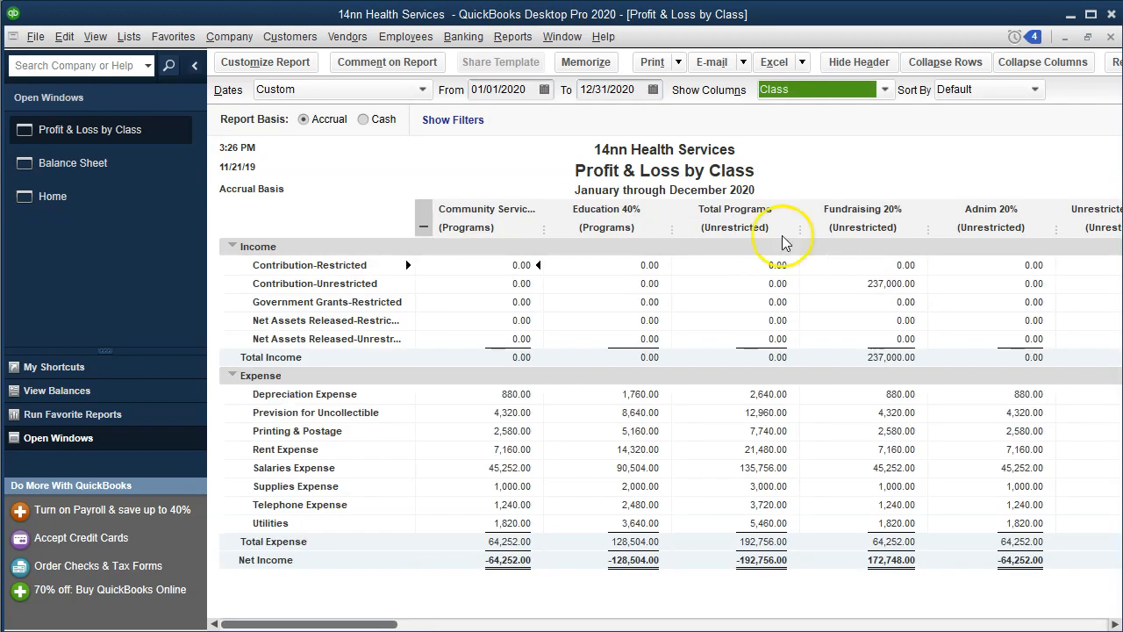
- Set the report's fonts to size 11 starting from the column labels, and collapse the Unrestricted class columns
{"action": "left_click", "coordinate": [277, 60]}
{"action": "left_click", "coordinate": [594, 68]}
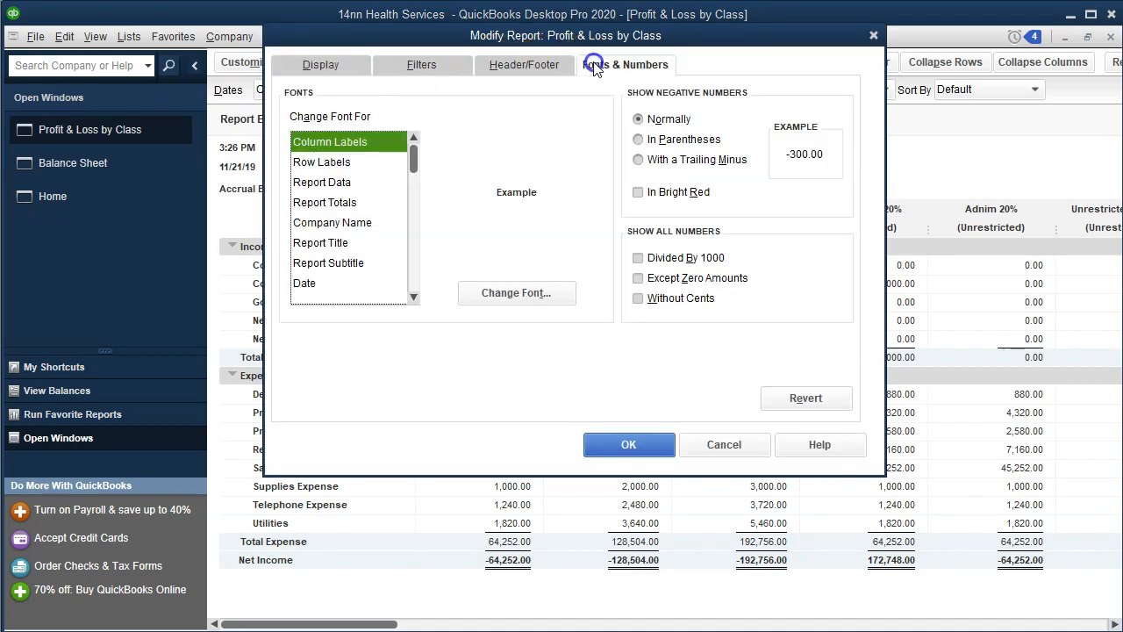
{"action": "left_click", "coordinate": [524, 294]}
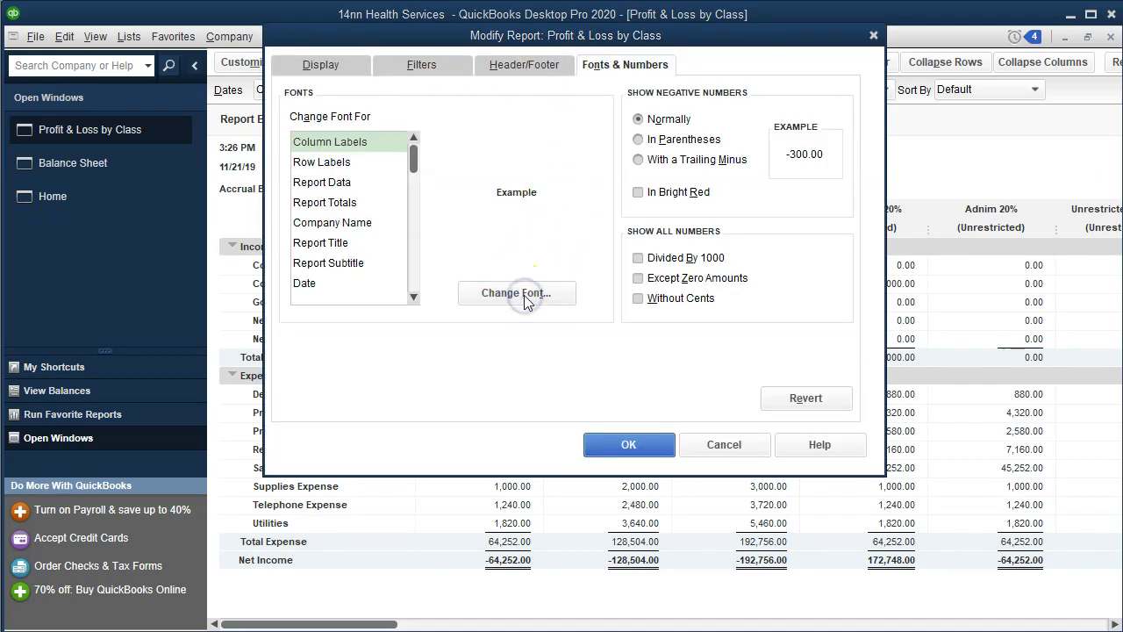
{"action": "left_click", "coordinate": [530, 230]}
{"action": "left_click", "coordinate": [597, 168]}
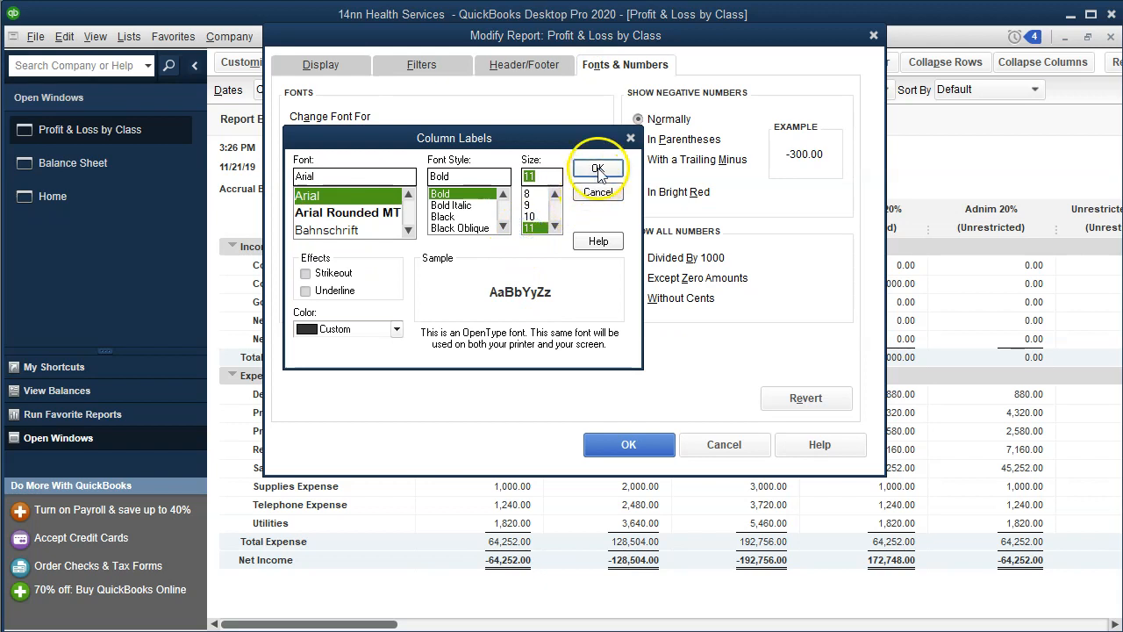
{"action": "left_click", "coordinate": [488, 134]}
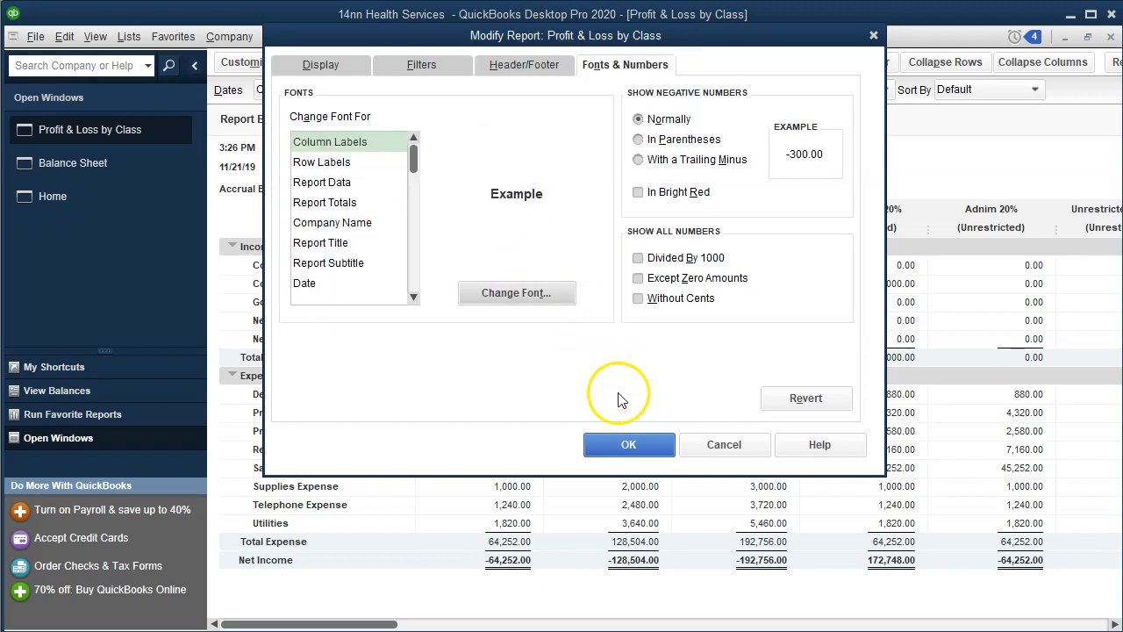
{"action": "left_click", "coordinate": [628, 445]}
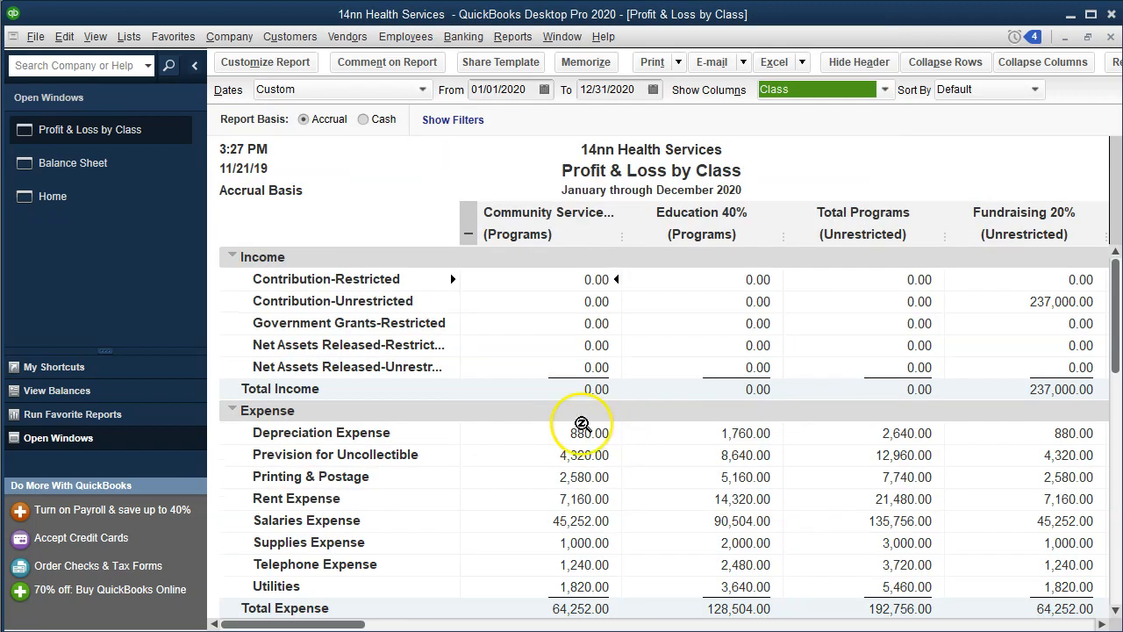
{"action": "left_click", "coordinate": [469, 234]}
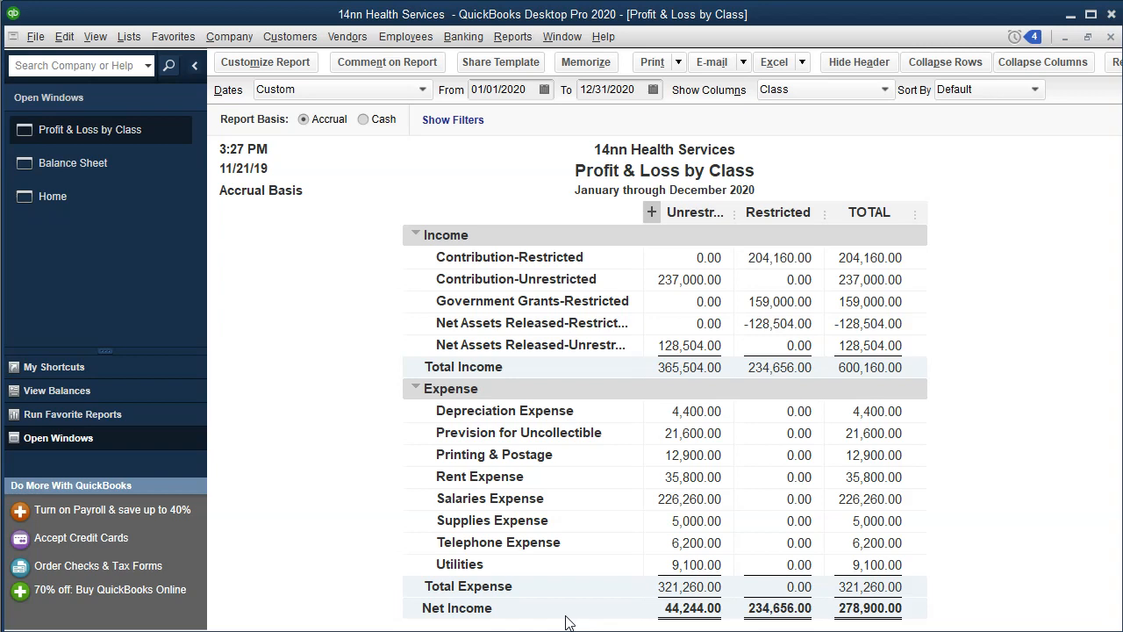
- Return to the Balance Sheet report and set its as-of date to 01/01/2021
{"action": "left_click", "coordinate": [146, 171]}
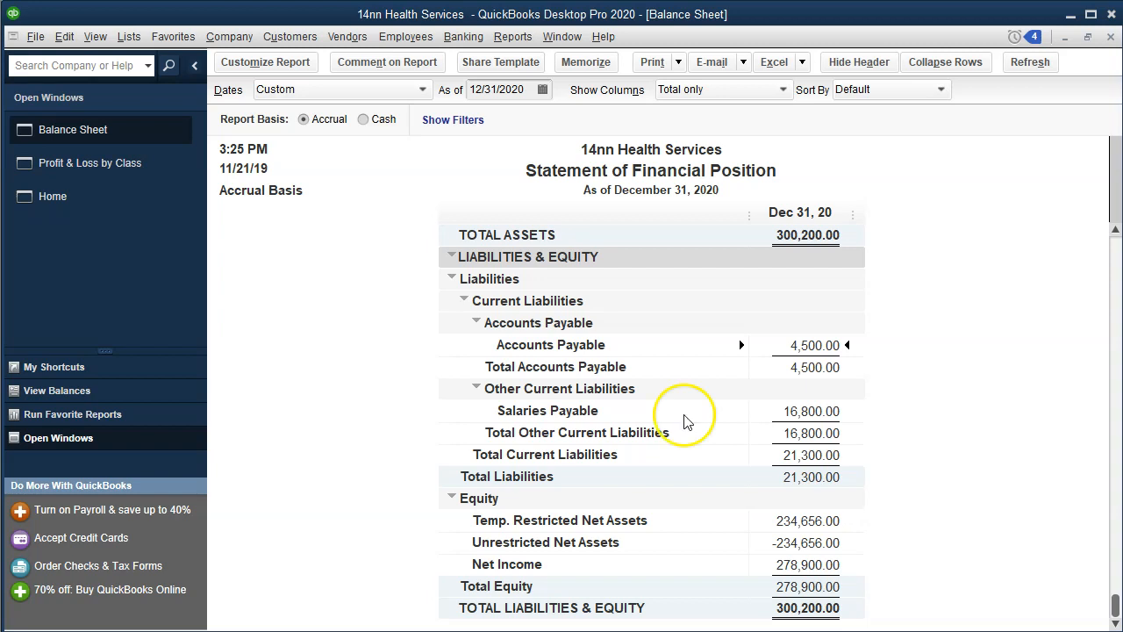
{"action": "left_click", "coordinate": [525, 93]}
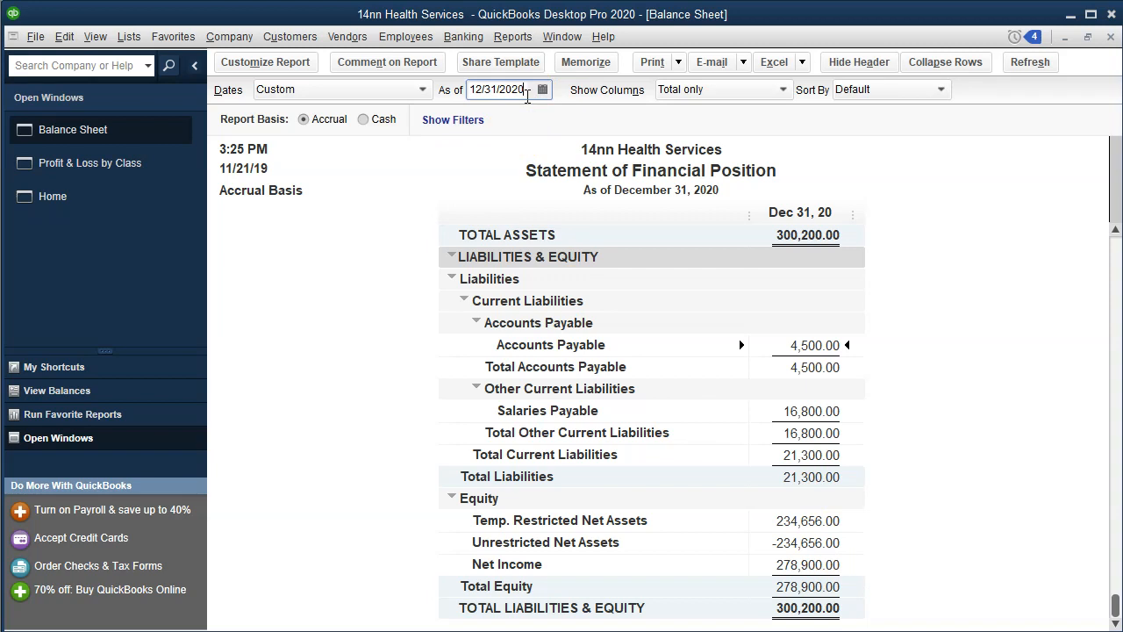
{"action": "key", "text": "plus"}
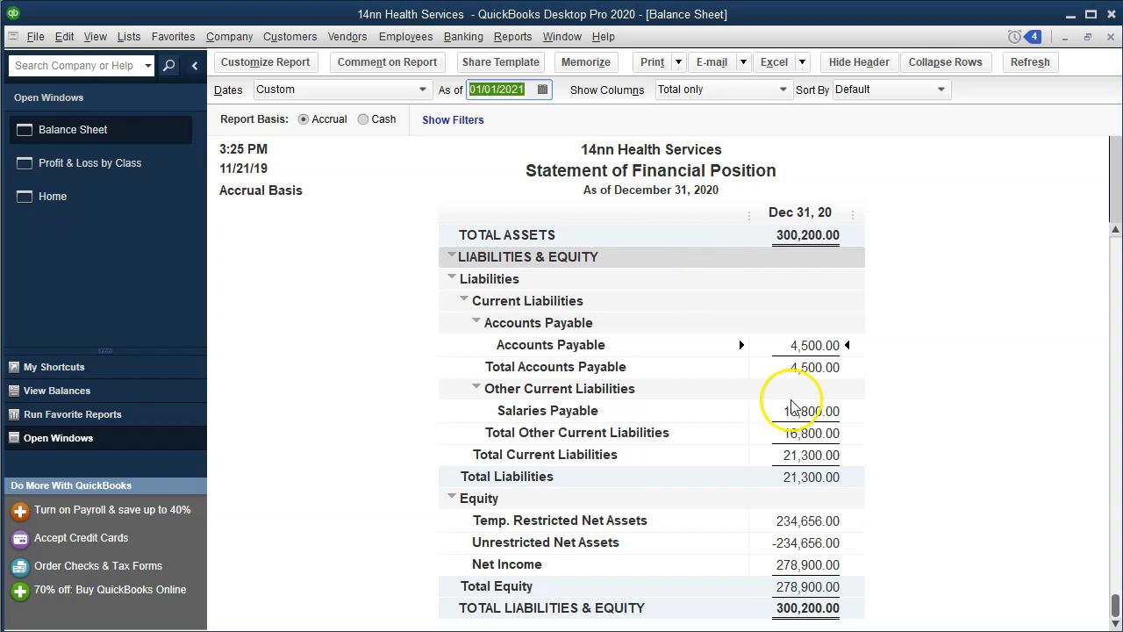
{"action": "left_click", "coordinate": [865, 568]}
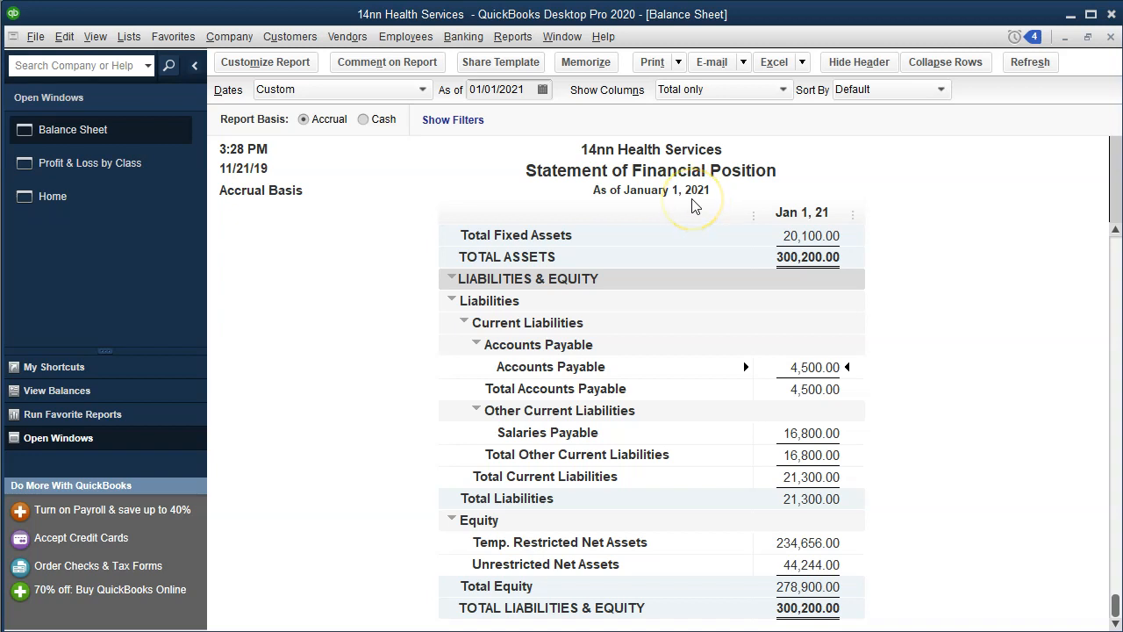
- Customize the Balance Sheet's header so the subtitle reads "As of December 31, 2021"
{"action": "left_click", "coordinate": [279, 61]}
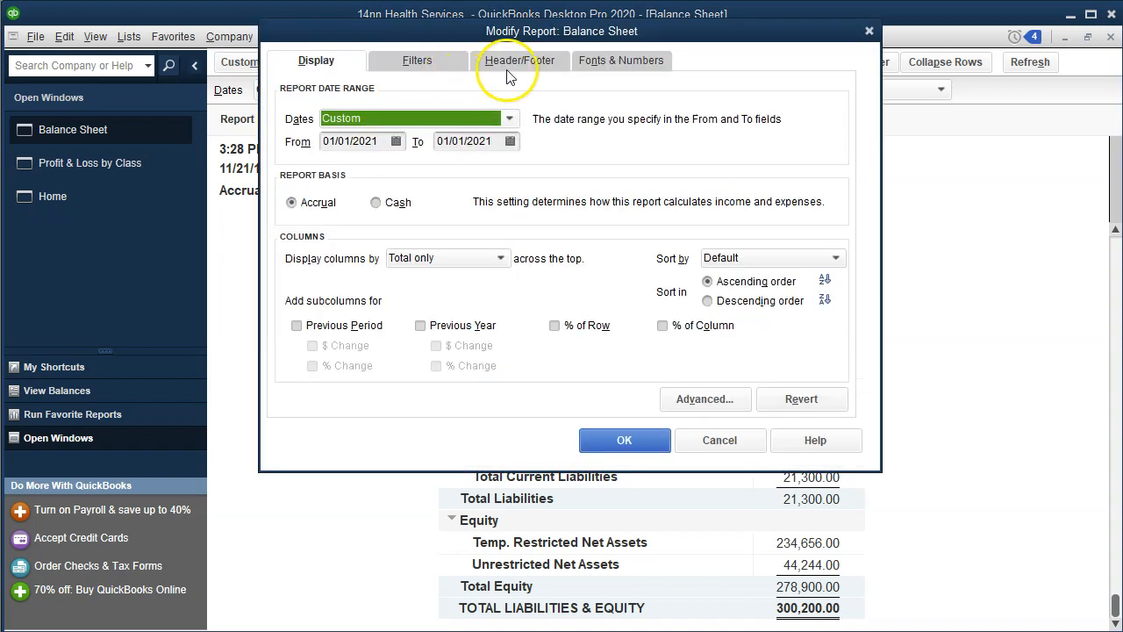
{"action": "left_click", "coordinate": [511, 63]}
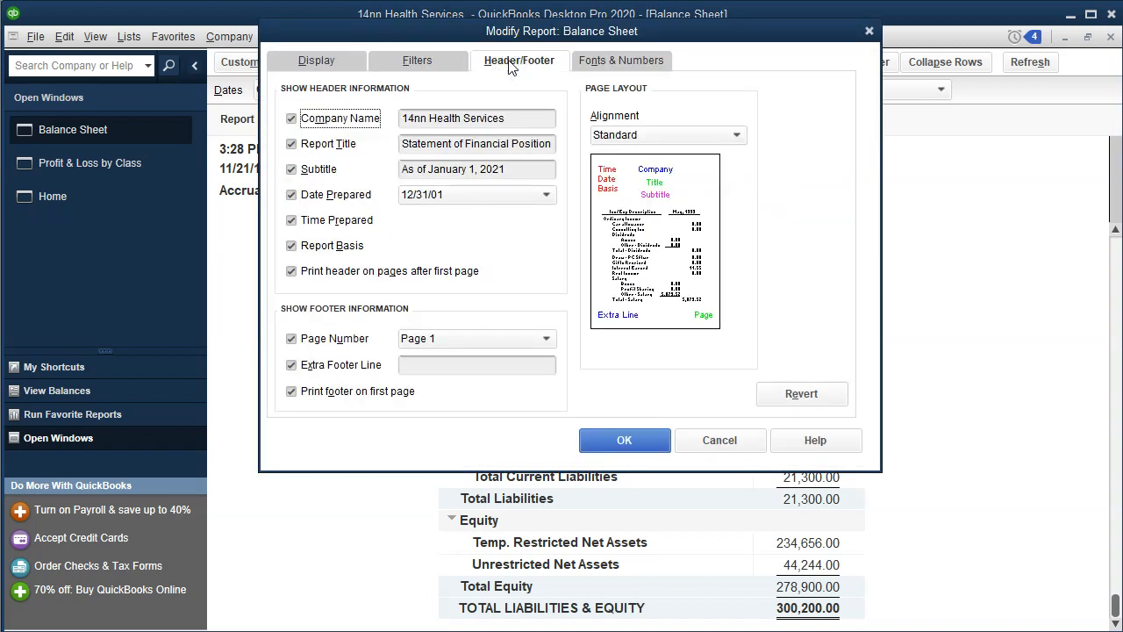
{"action": "left_click", "coordinate": [468, 168]}
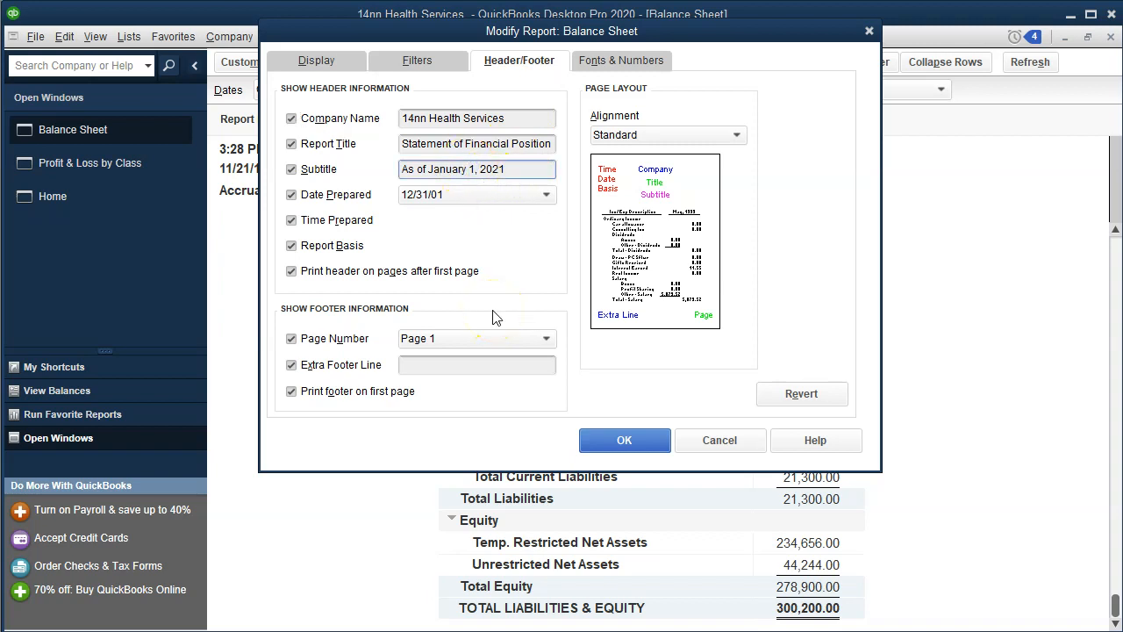
{"action": "key", "text": "BackSpace"}
{"action": "key", "text": "BackSpace"}
{"action": "key", "text": "BackSpace"}
{"action": "key", "text": "BackSpace"}
{"action": "key", "text": "BackSpace"}
{"action": "key", "text": "BackSpace"}
{"action": "key", "text": "BackSpace"}
{"action": "type", "text": "December 3"}
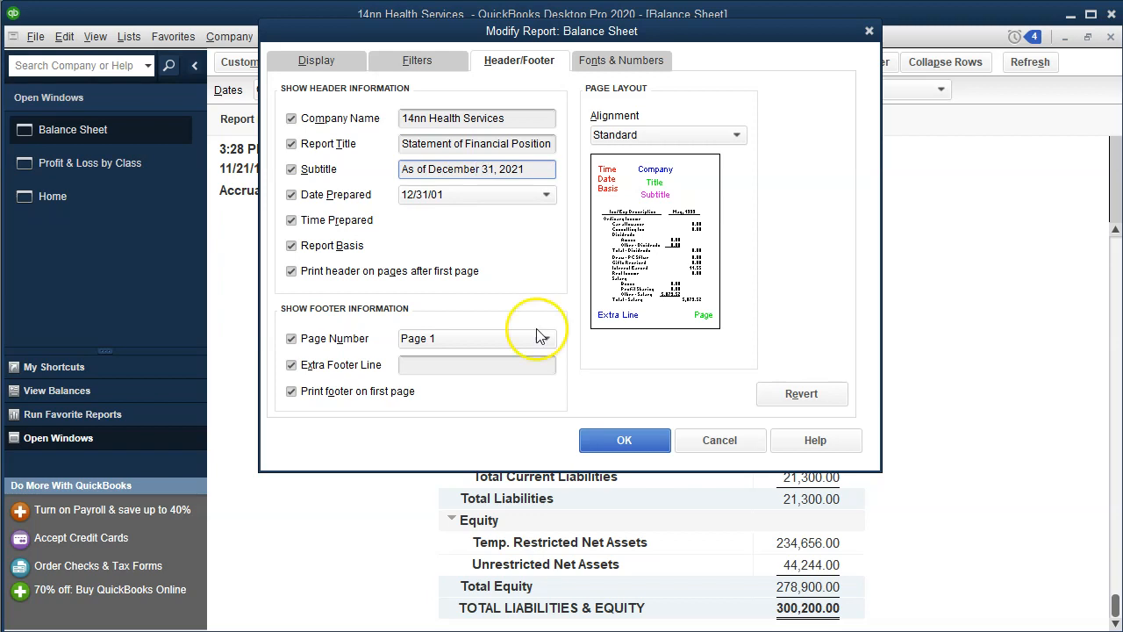
{"action": "left_click", "coordinate": [647, 438]}
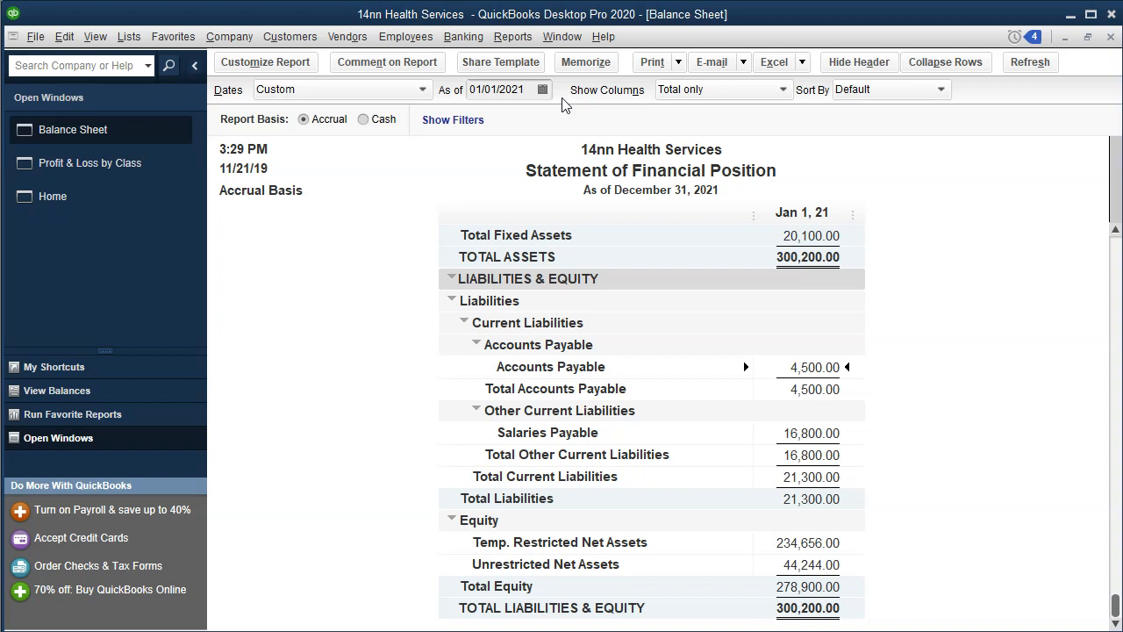
- Set the Statement of Financial Position's as-of date back to 12/31/2020 and check its equity section
{"action": "left_click", "coordinate": [515, 90]}
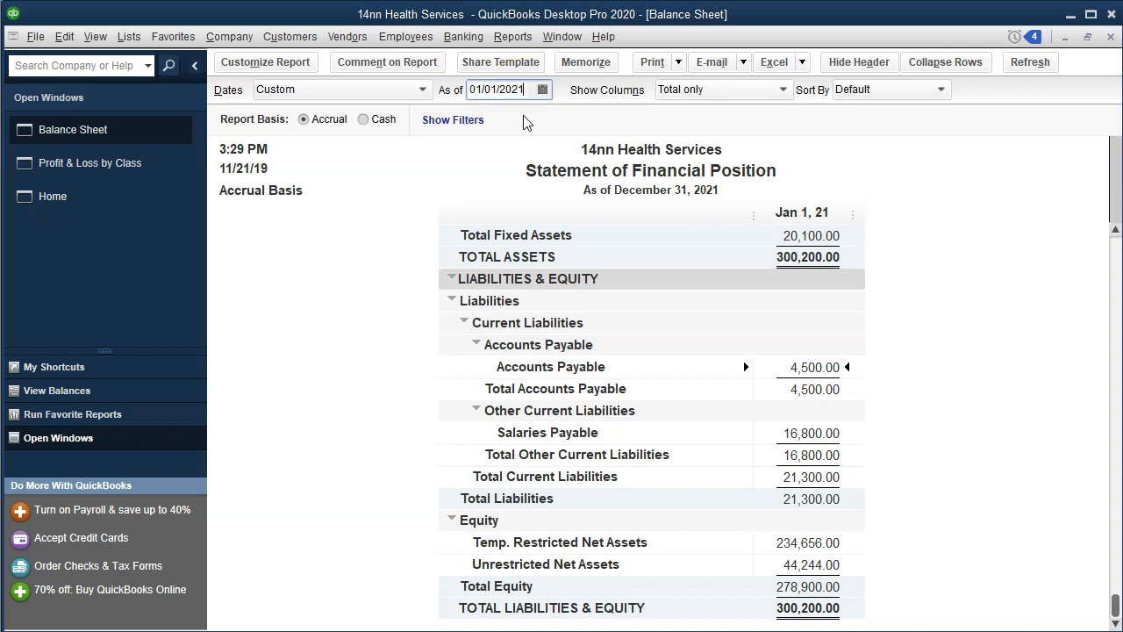
{"action": "key", "text": "minus"}
{"action": "left_click", "coordinate": [324, 466]}
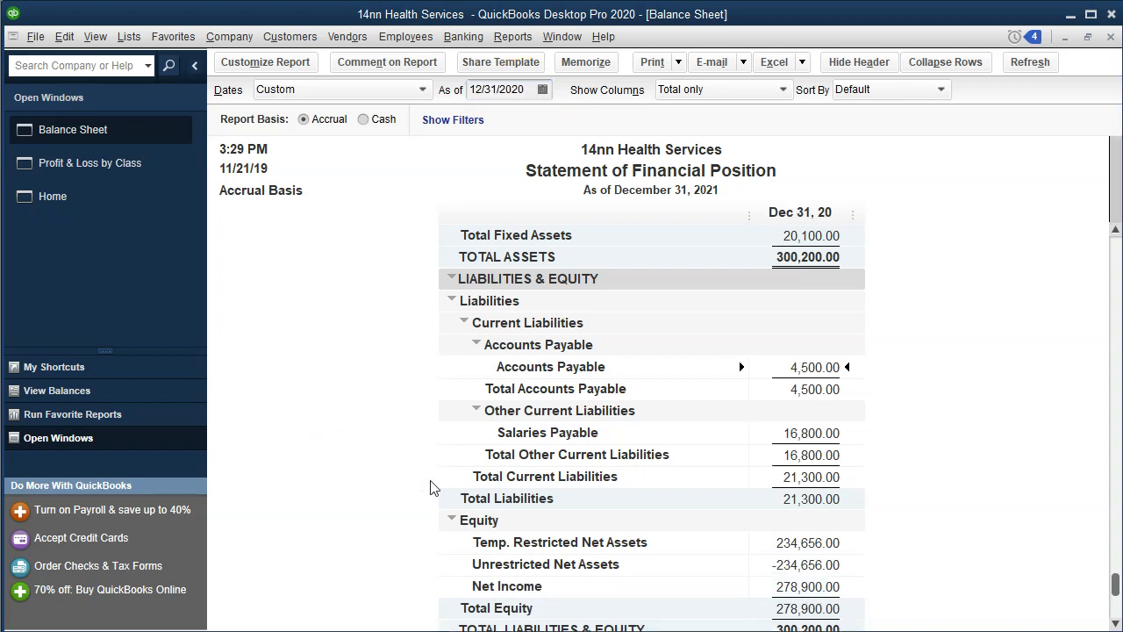
{"action": "scroll", "coordinate": [567, 505], "scroll_direction": "down", "scroll_amount": 1}
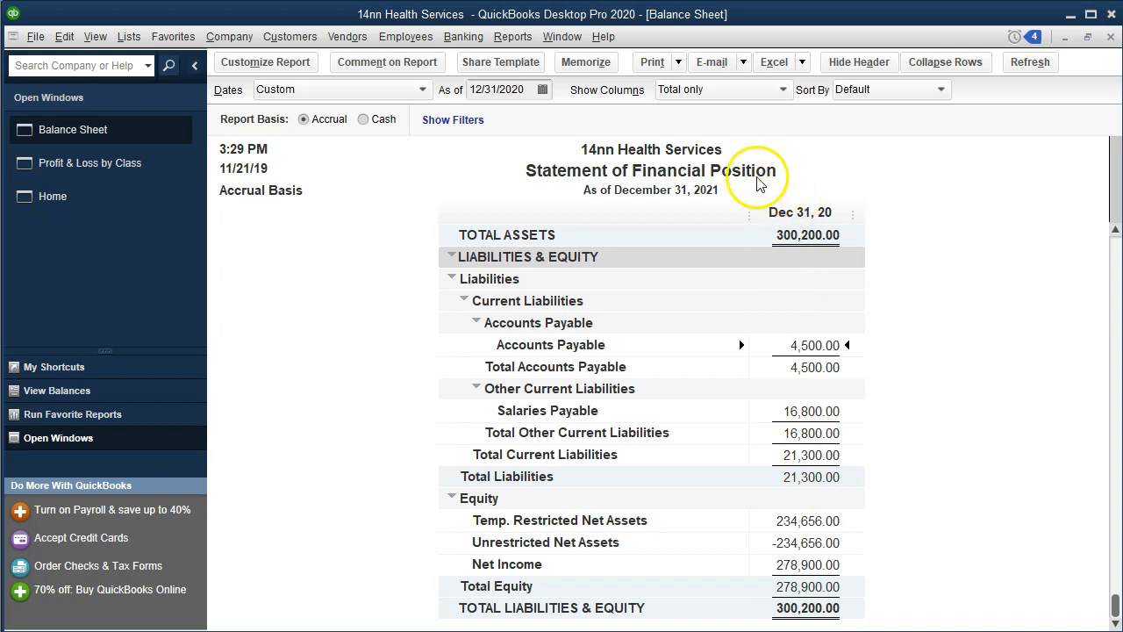
- Memorize the report as "Statement of Financial Position" in the Accountant memorized report group
{"action": "left_click", "coordinate": [575, 65]}
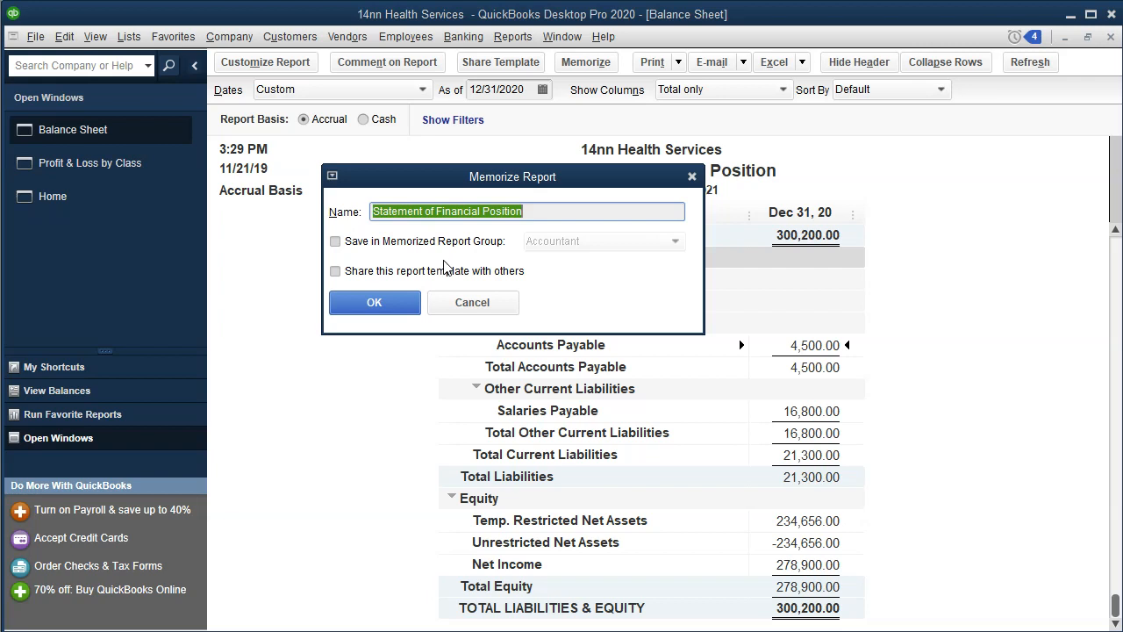
{"action": "left_click", "coordinate": [410, 302]}
{"action": "left_click", "coordinate": [559, 147]}
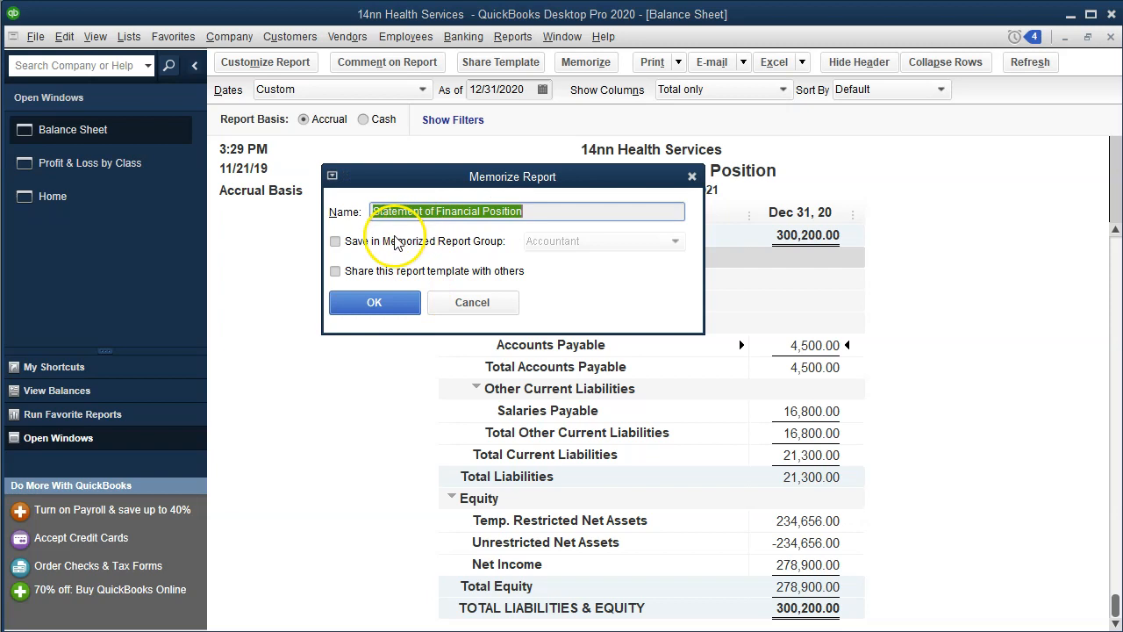
{"action": "left_click", "coordinate": [335, 242]}
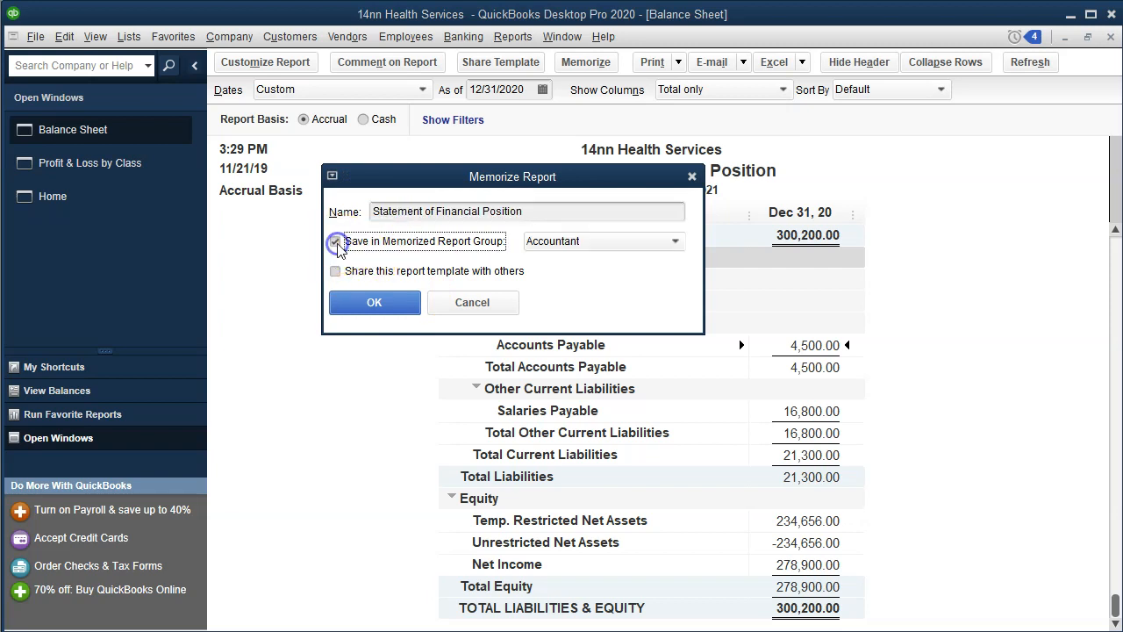
{"action": "left_click", "coordinate": [633, 242]}
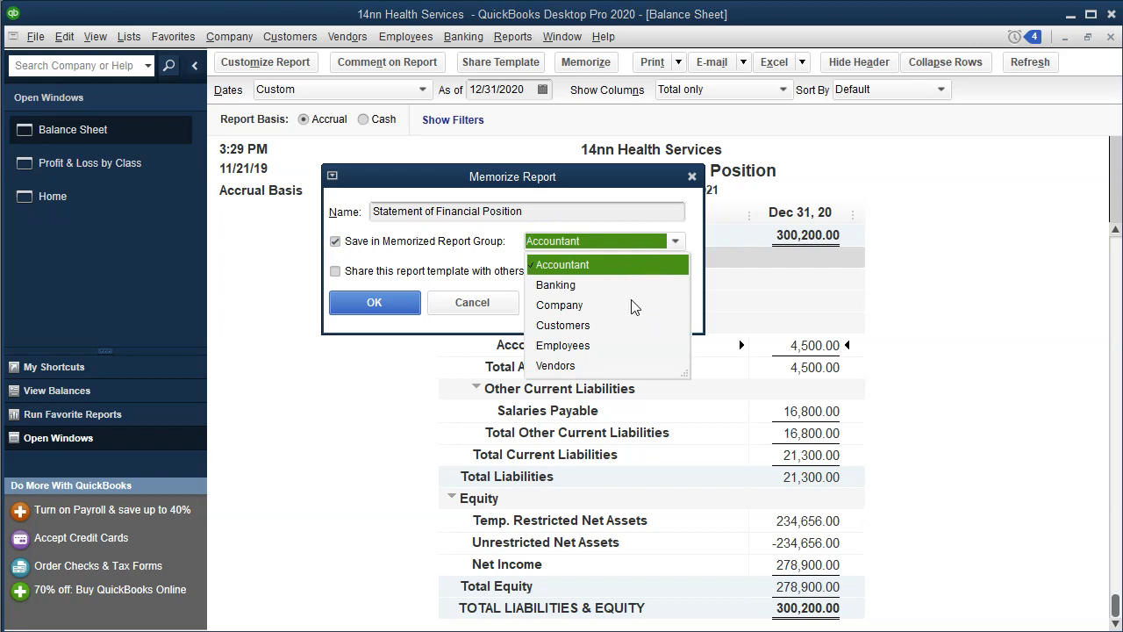
{"action": "left_click", "coordinate": [386, 305]}
{"action": "left_click", "coordinate": [386, 305]}
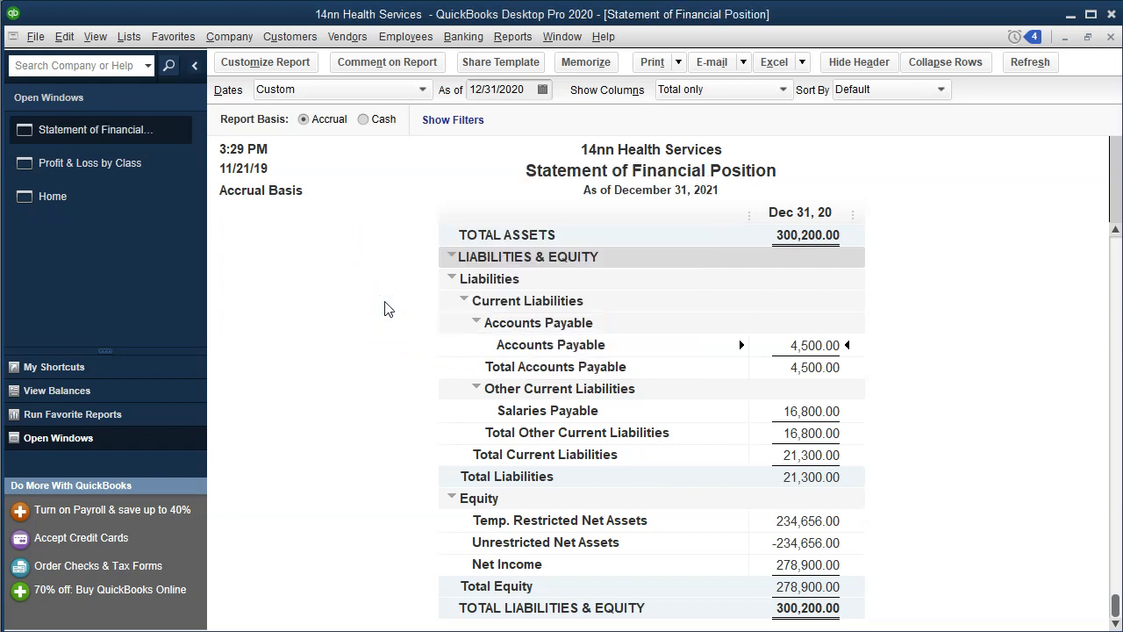
- Set the memorized report's as-of date to 01/01/2021 and review the statement from assets through equity
{"action": "left_click", "coordinate": [420, 352]}
{"action": "scroll", "coordinate": [419, 355], "scroll_direction": "up", "scroll_amount": 6}
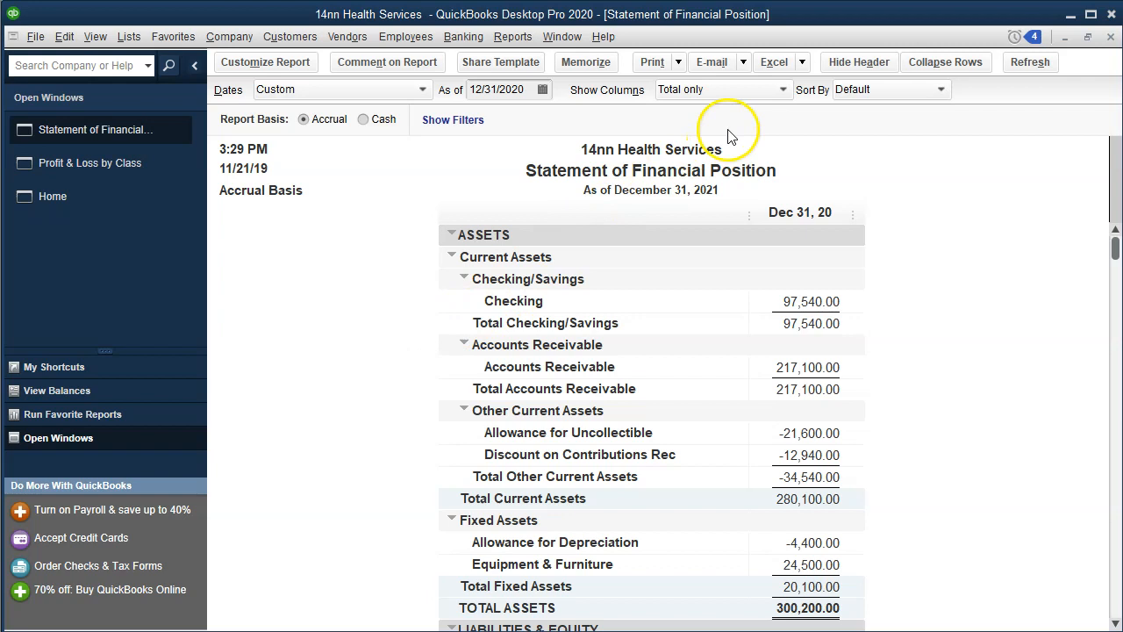
{"action": "left_click", "coordinate": [525, 89]}
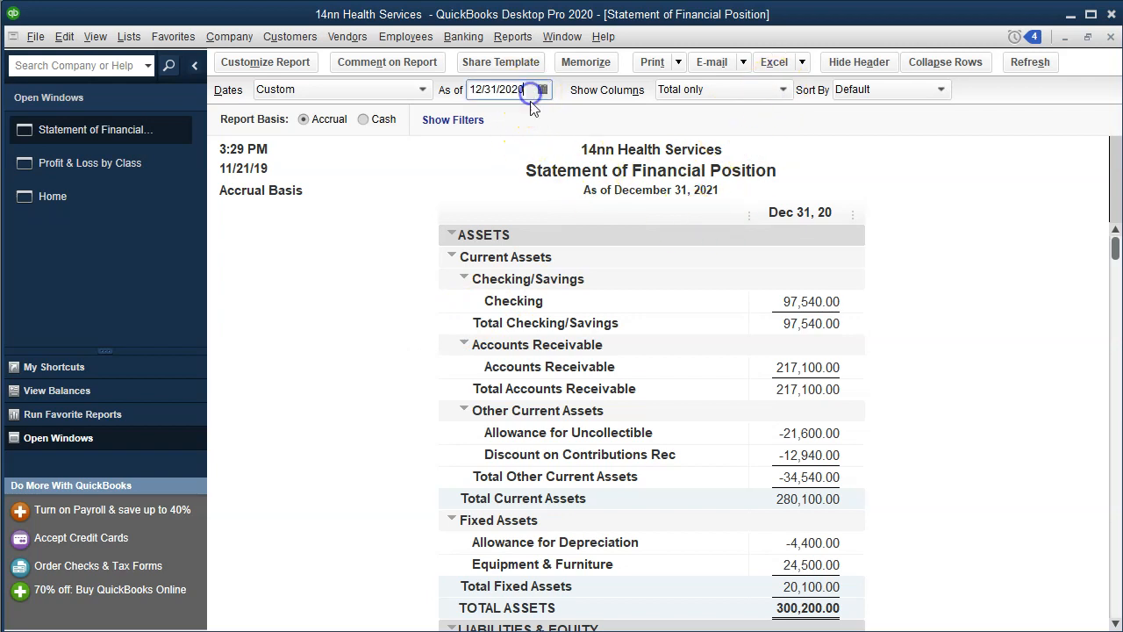
{"action": "key", "text": "plus"}
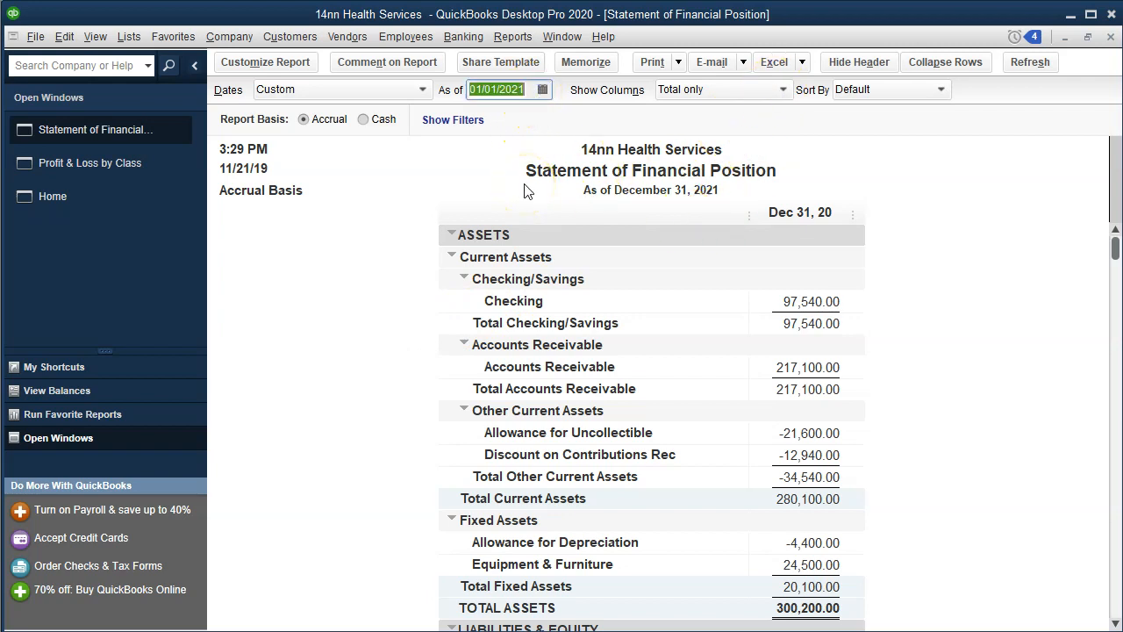
{"action": "left_click", "coordinate": [382, 254]}
{"action": "scroll", "coordinate": [459, 366], "scroll_direction": "down", "scroll_amount": 5}
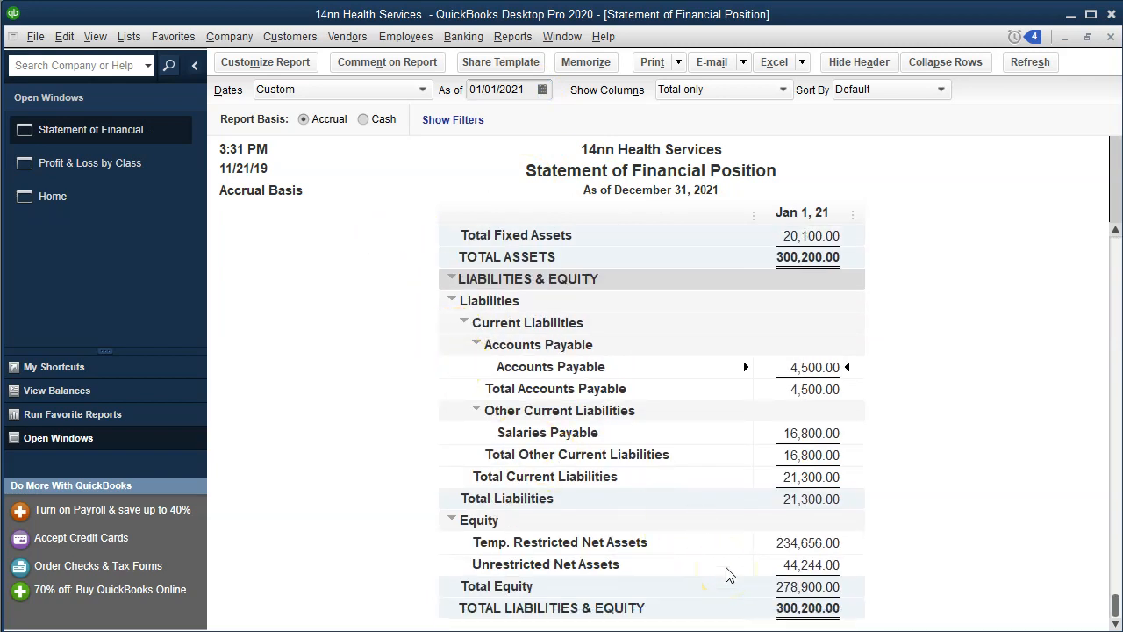
{"action": "scroll", "coordinate": [726, 574], "scroll_direction": "up", "scroll_amount": 5}
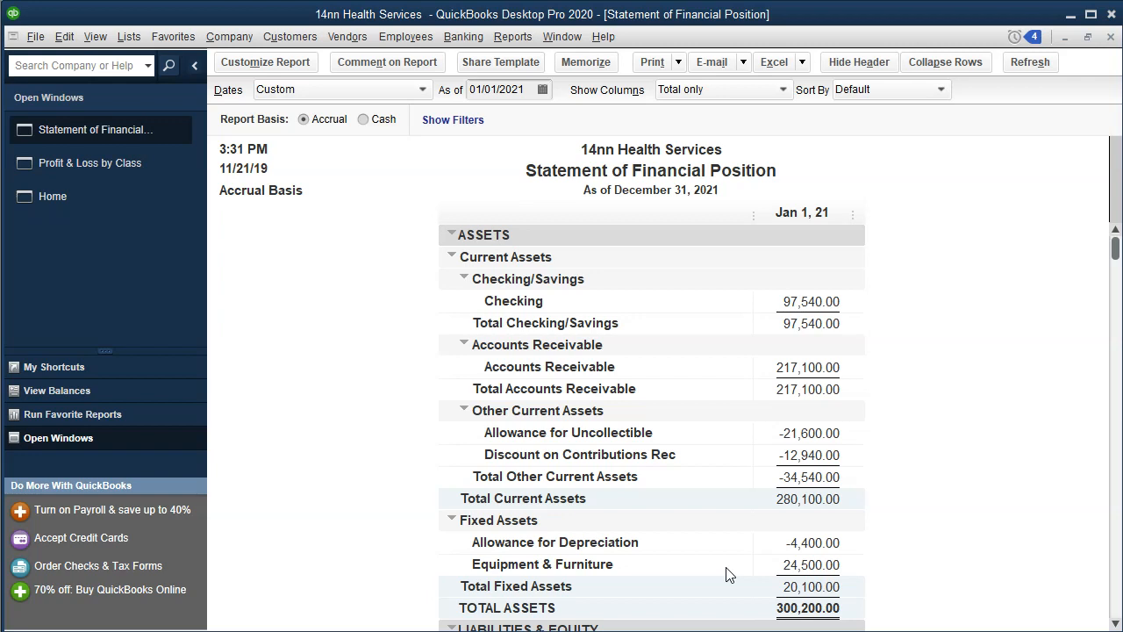
- Export the Statement of Financial Position to a new worksheet in a new Excel workbook
{"action": "left_click", "coordinate": [802, 62]}
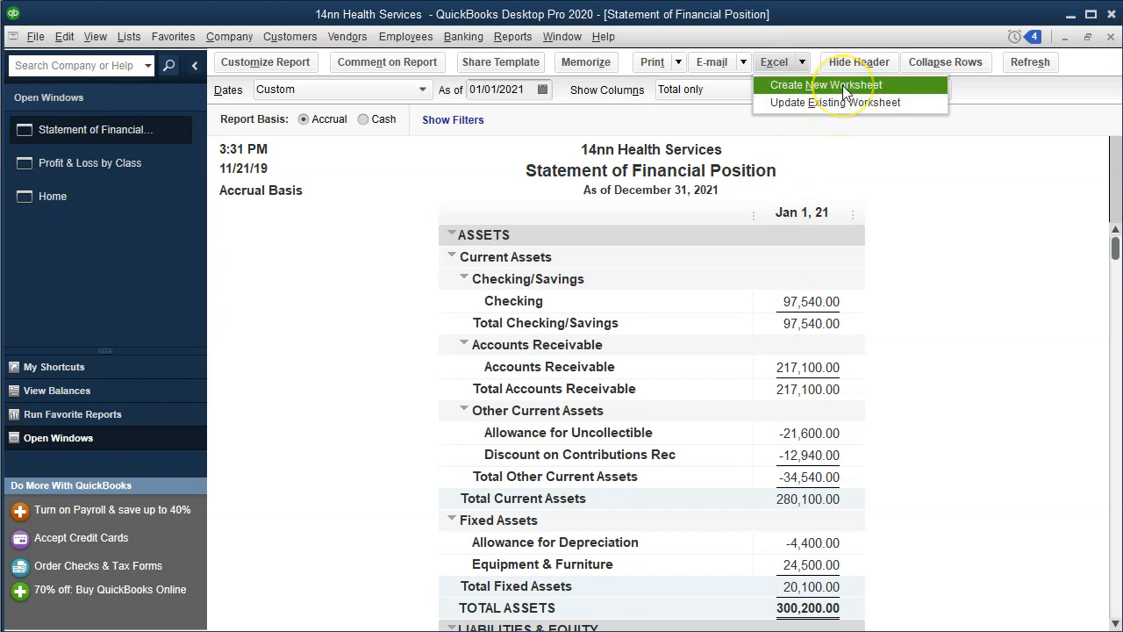
{"action": "left_click", "coordinate": [894, 81]}
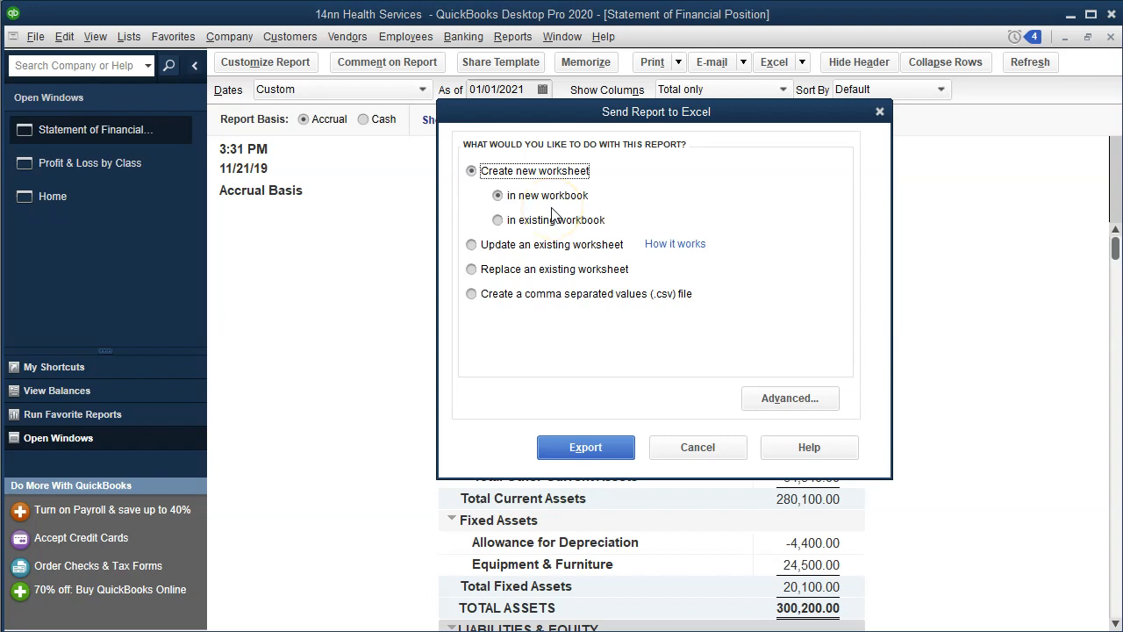
{"action": "left_click", "coordinate": [575, 447]}
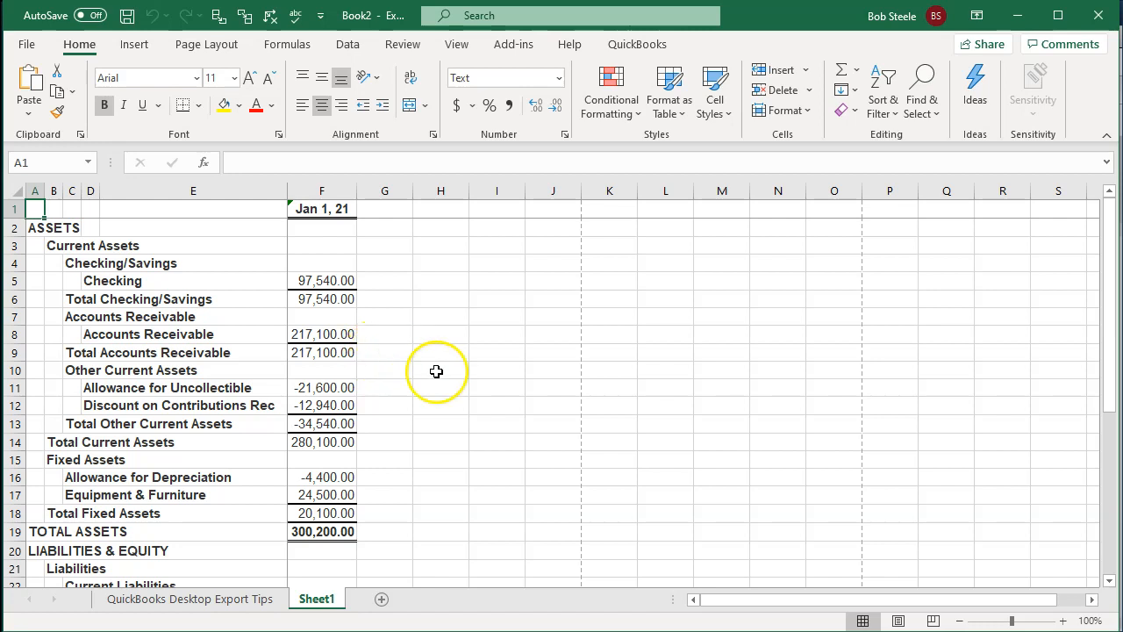
- Unfreeze the exported sheet's panes by switching to Page Layout view, remove the split, and return to Normal view
{"action": "left_click", "coordinate": [900, 620]}
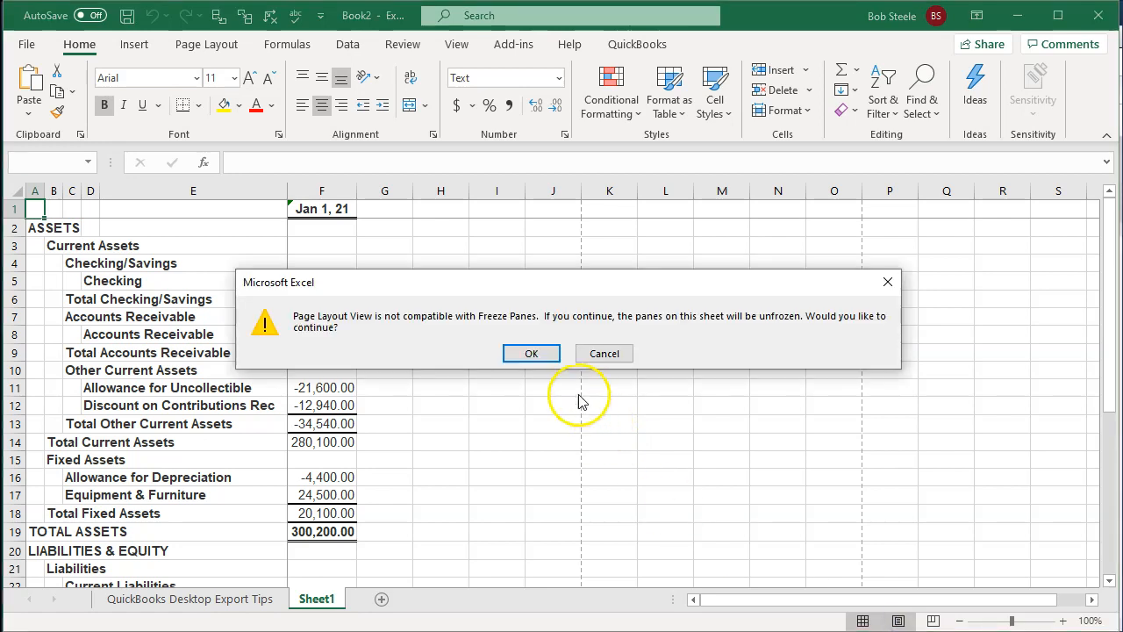
{"action": "left_click", "coordinate": [532, 352]}
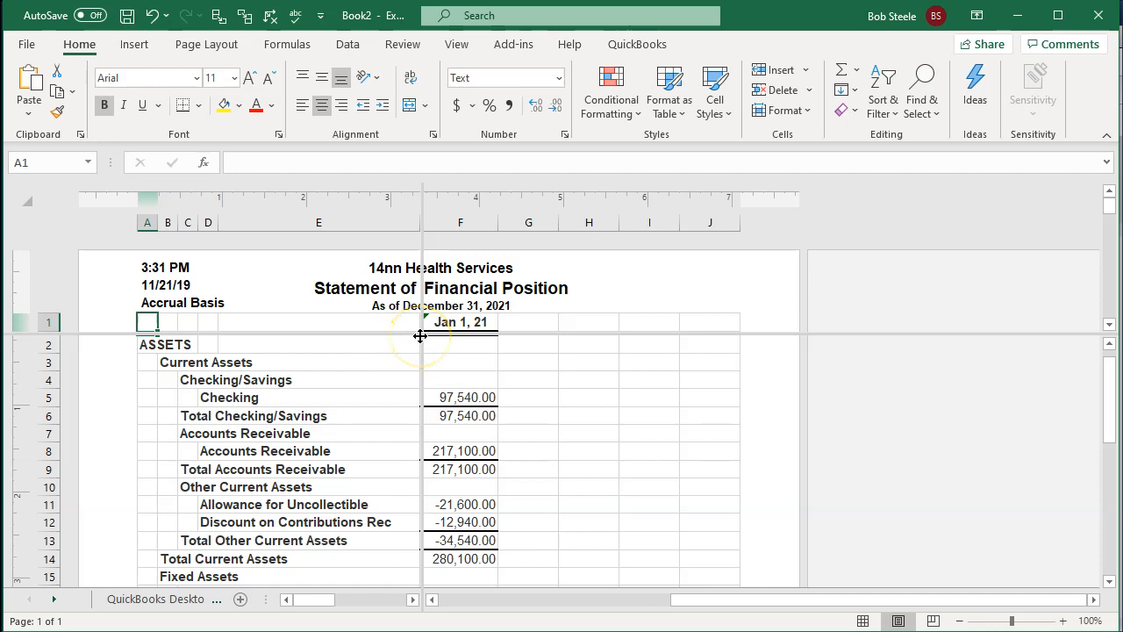
{"action": "left_click", "coordinate": [455, 45]}
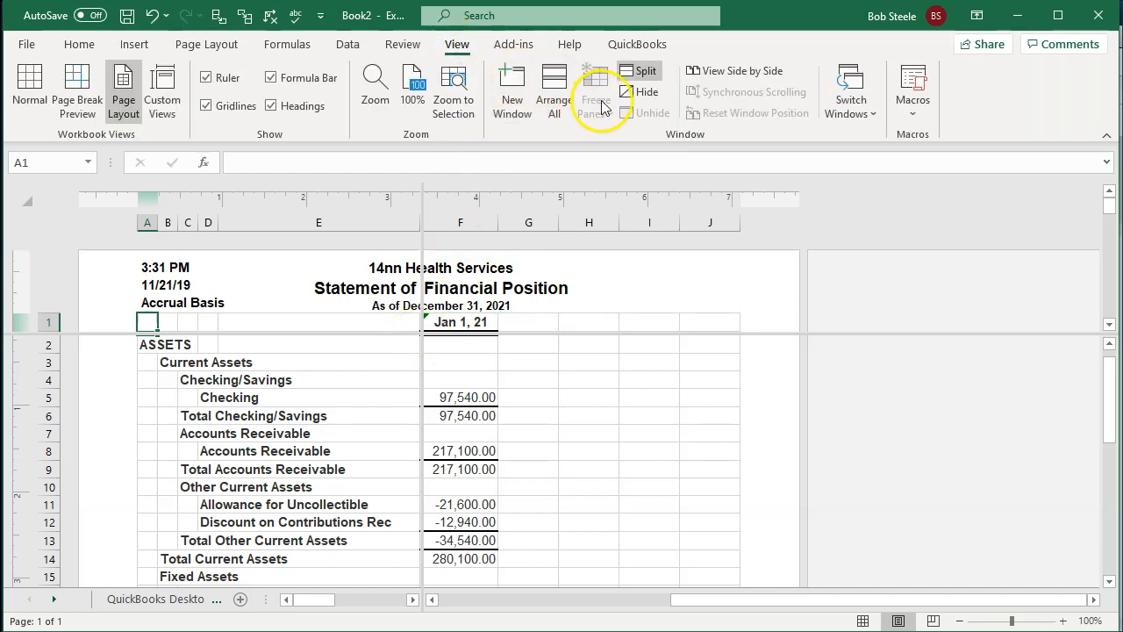
{"action": "left_click", "coordinate": [646, 72]}
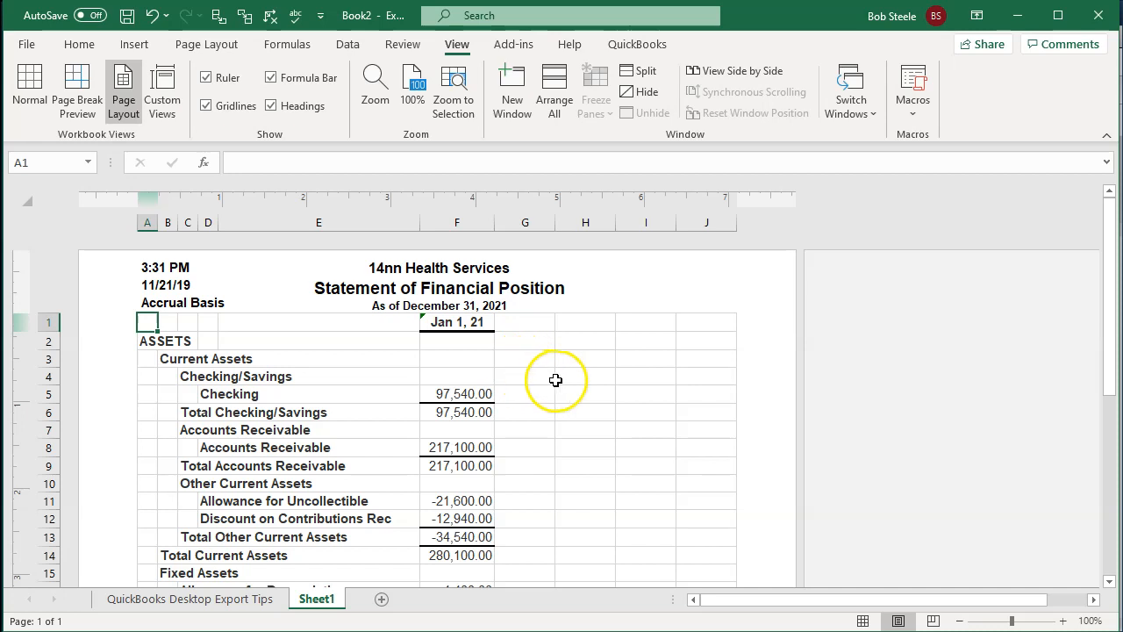
{"action": "left_click", "coordinate": [860, 621]}
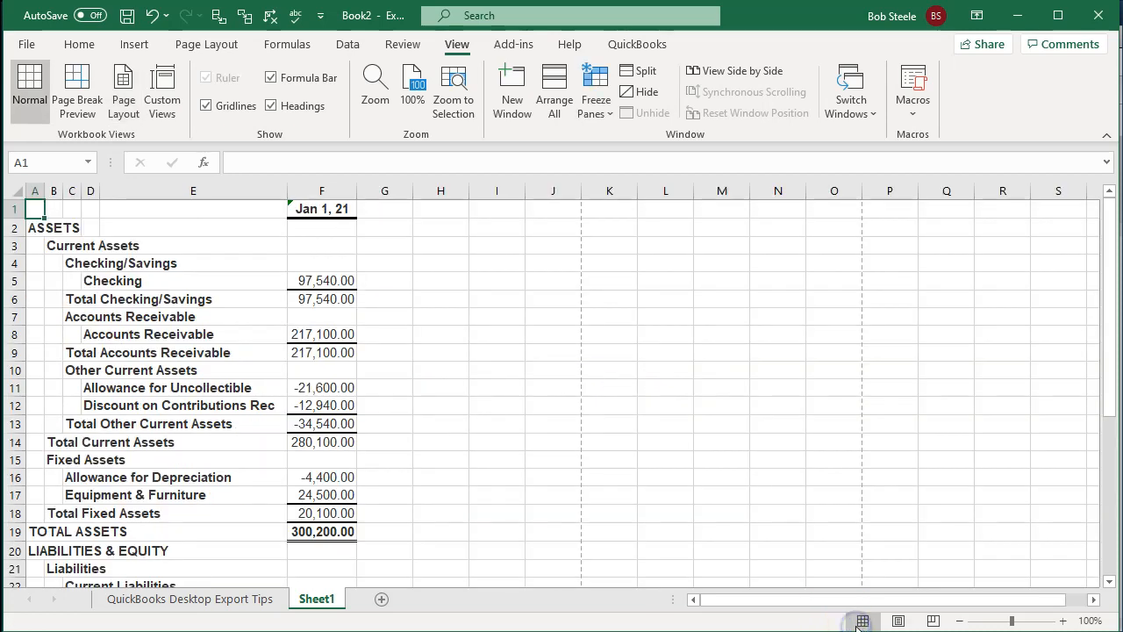
- Rename the Sheet1 worksheet as BS
{"action": "double_click", "coordinate": [336, 604]}
{"action": "left_click", "coordinate": [387, 78]}
{"action": "type", "text": "BS"}
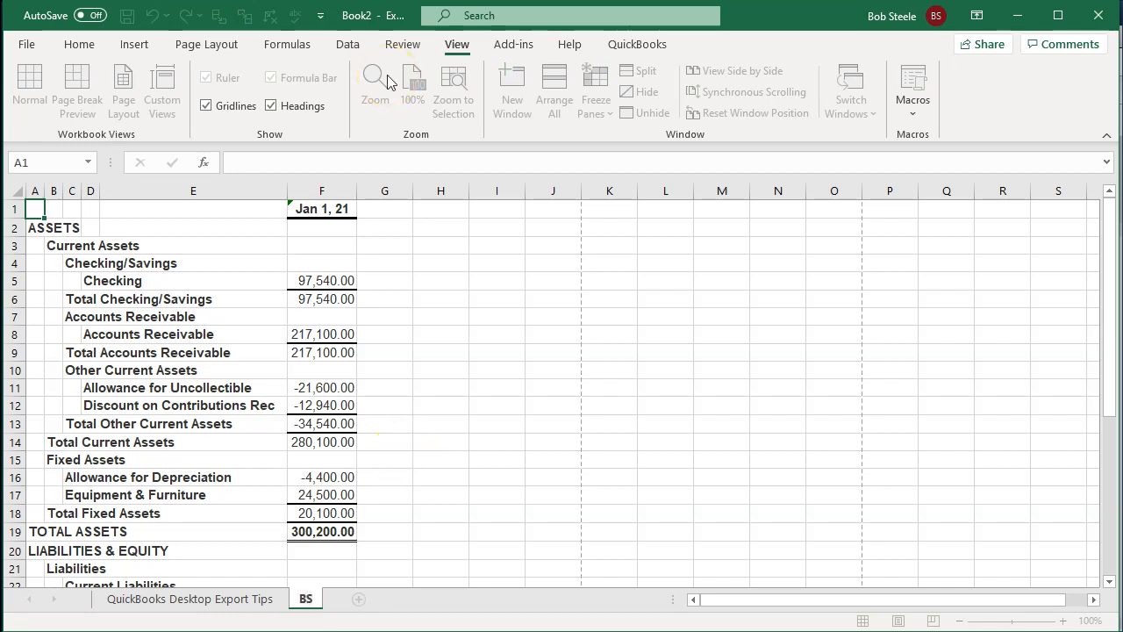
{"action": "left_click", "coordinate": [498, 333]}
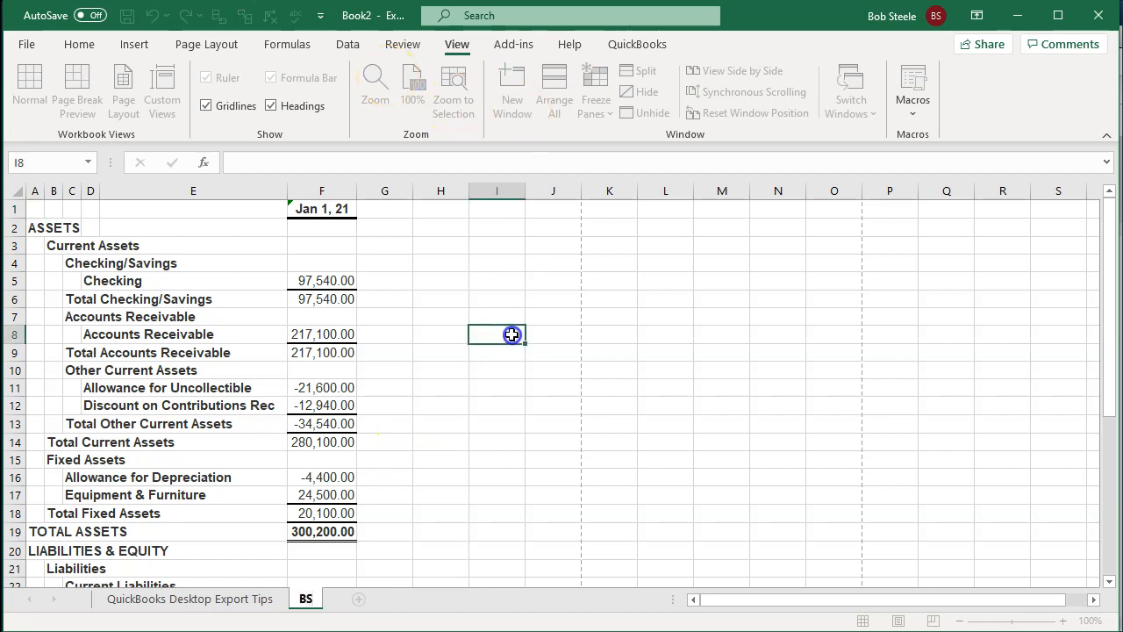
- Delete the QuickBooks Desktop Export Tips worksheet from the workbook
{"action": "left_click", "coordinate": [225, 600]}
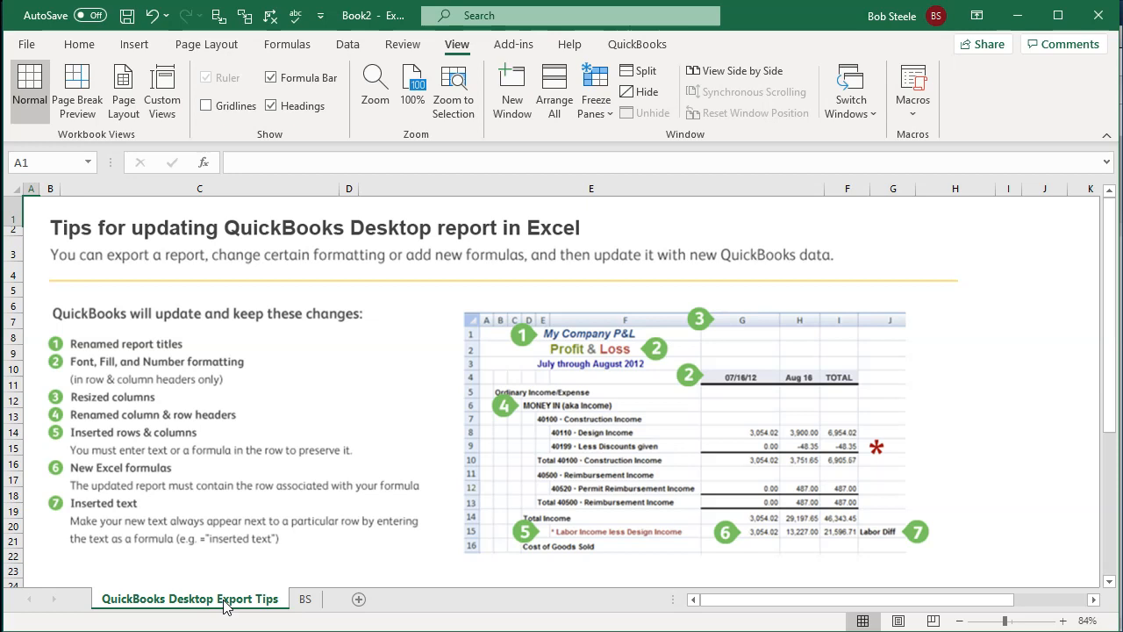
{"action": "left_click", "coordinate": [220, 599]}
{"action": "right_click", "coordinate": [220, 600]}
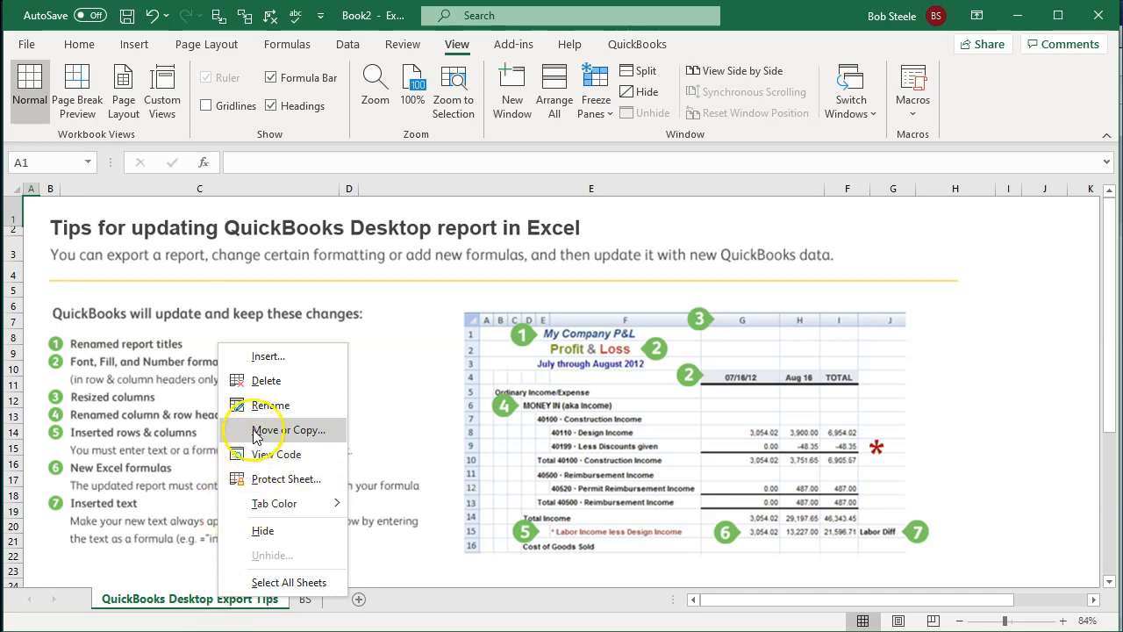
{"action": "left_click", "coordinate": [257, 380]}
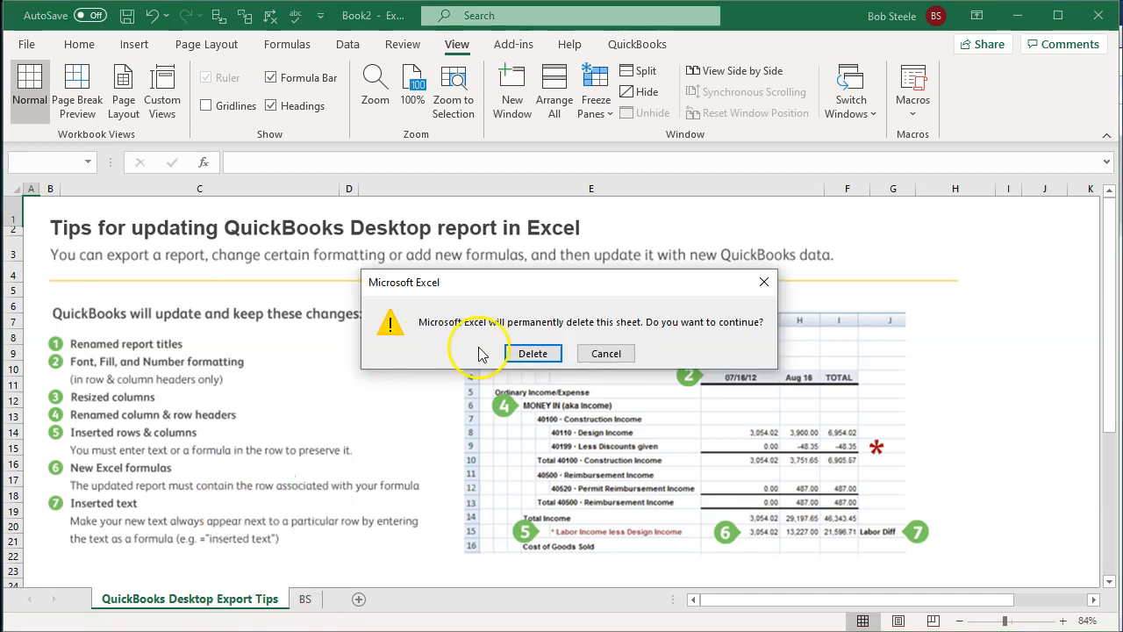
{"action": "left_click", "coordinate": [524, 359]}
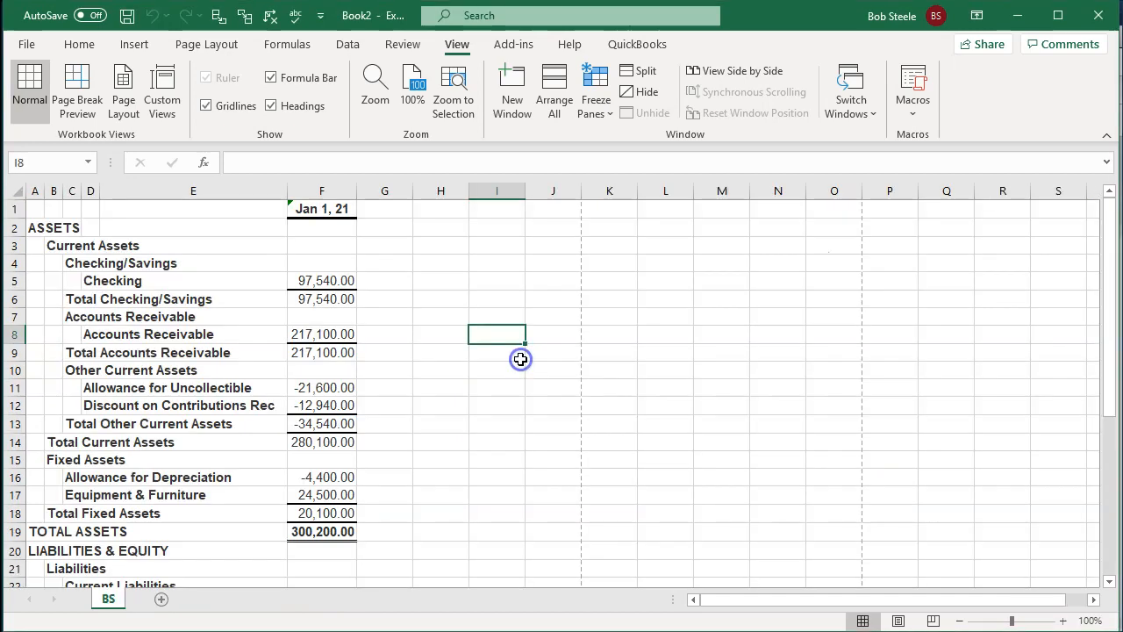
{"action": "left_click", "coordinate": [412, 445]}
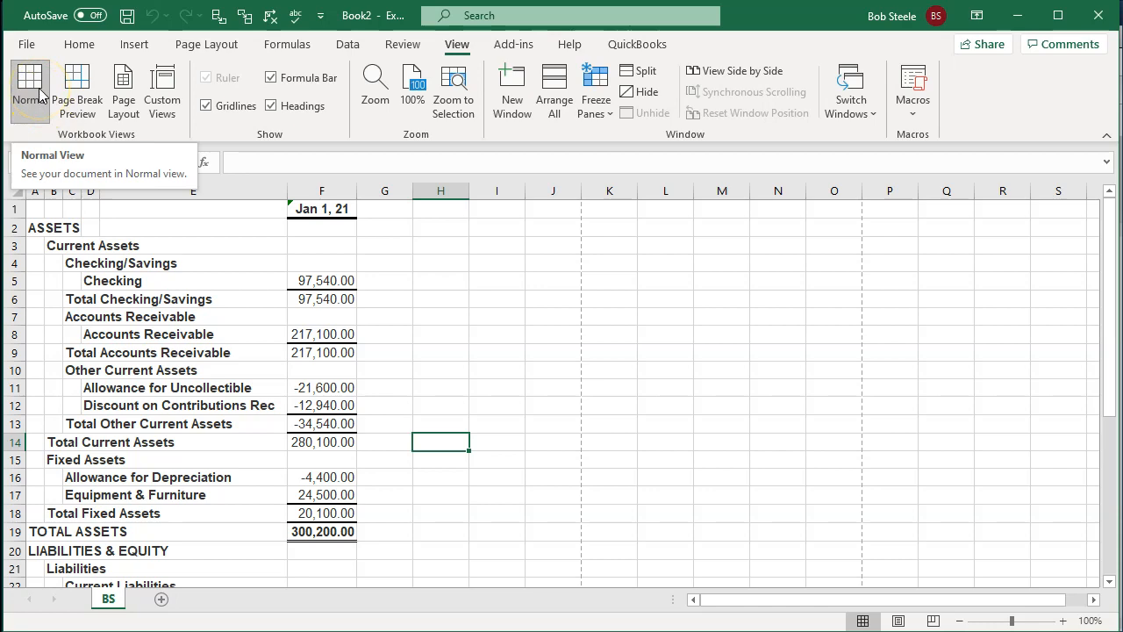
- Preview the printout with Print Entire Workbook selected and check the available printers without printing
{"action": "left_click", "coordinate": [27, 44]}
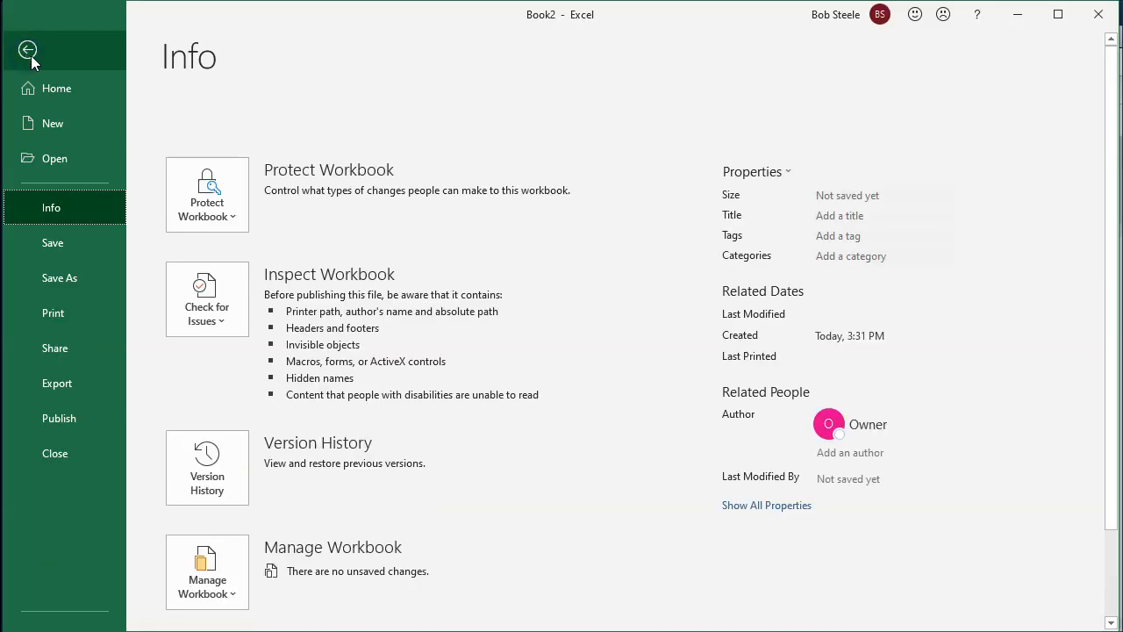
{"action": "left_click", "coordinate": [65, 313]}
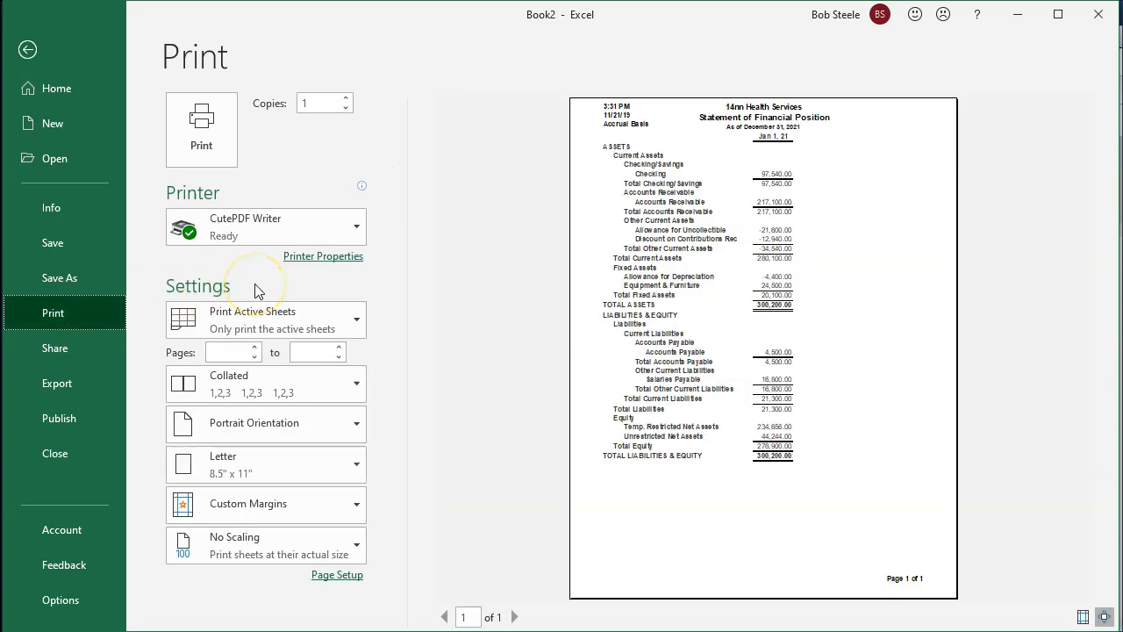
{"action": "left_click", "coordinate": [330, 317]}
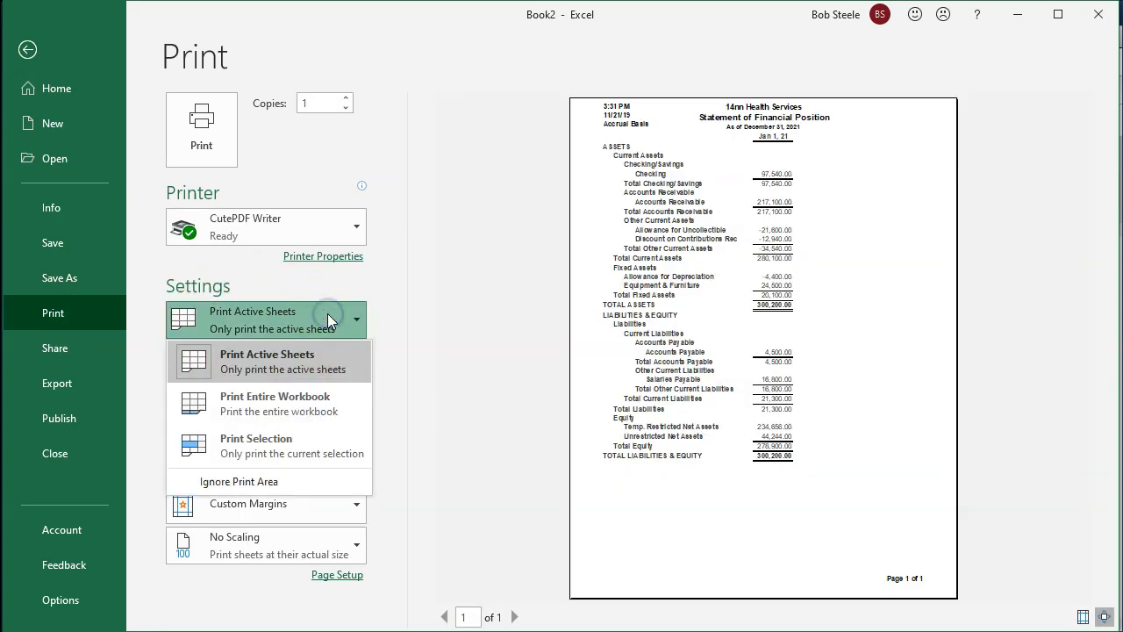
{"action": "left_click", "coordinate": [317, 412]}
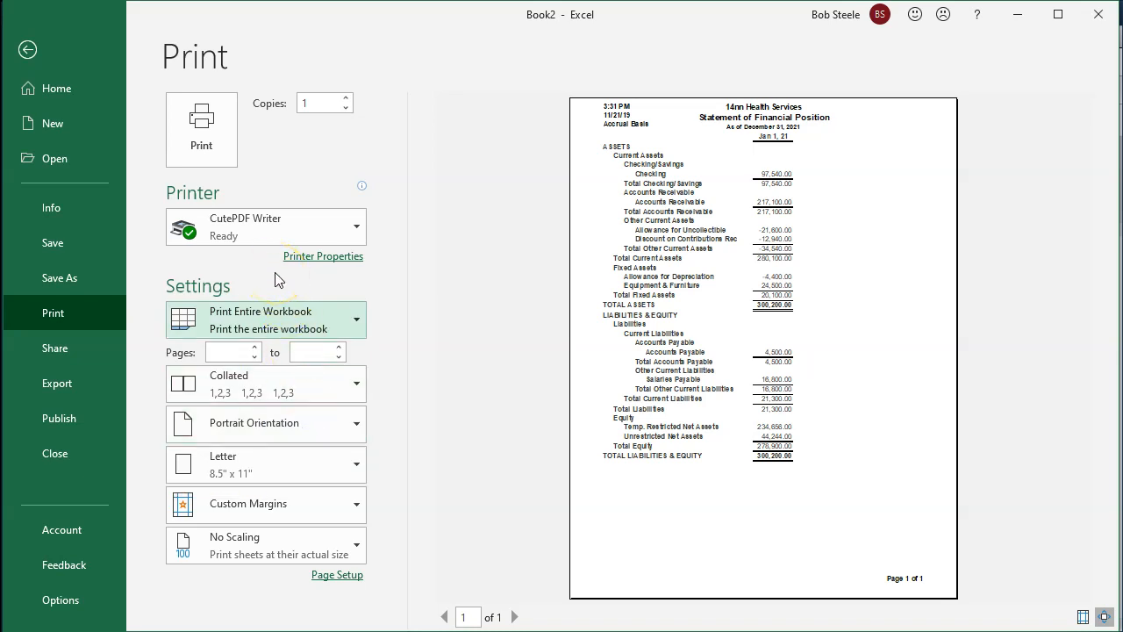
{"action": "left_click", "coordinate": [343, 232]}
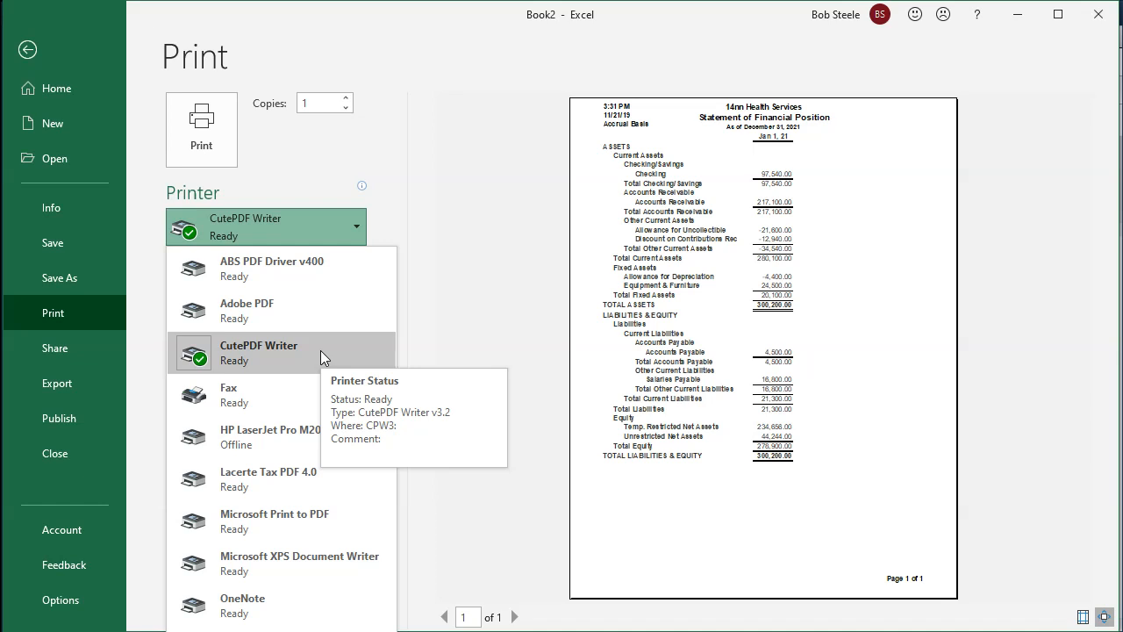
{"action": "left_click", "coordinate": [296, 160]}
{"action": "left_click", "coordinate": [146, 114]}
{"action": "left_click", "coordinate": [27, 49]}
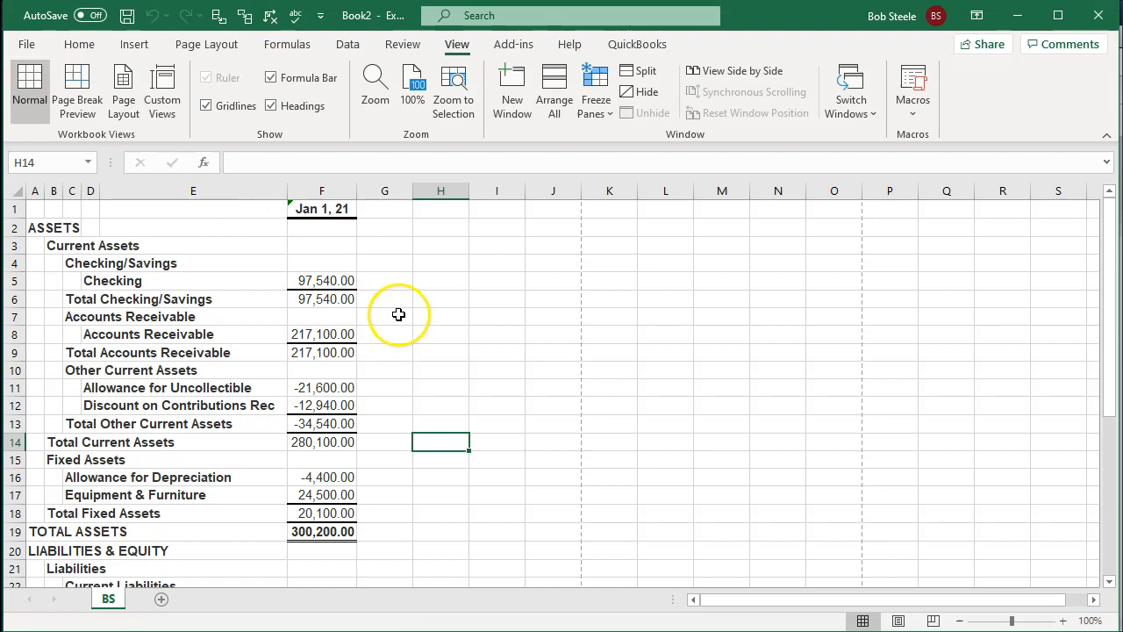
- Start saving the workbook under a new name and open the Problem 1 Docs folder in Desktop\Not For Profit
{"action": "left_click", "coordinate": [27, 44]}
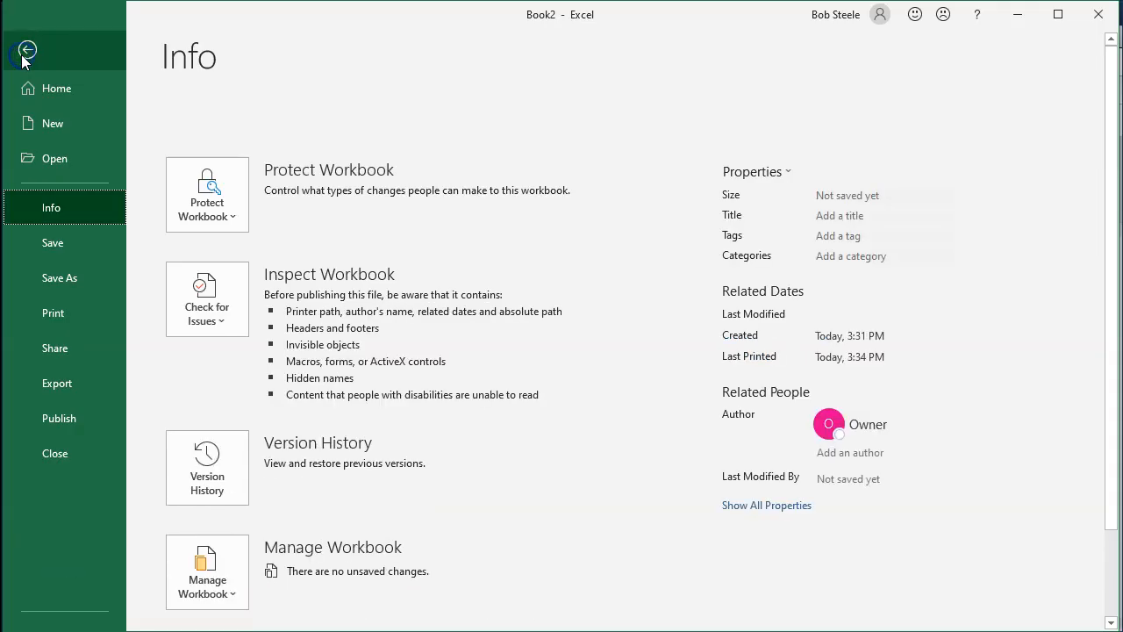
{"action": "left_click", "coordinate": [65, 281]}
{"action": "left_click", "coordinate": [290, 354]}
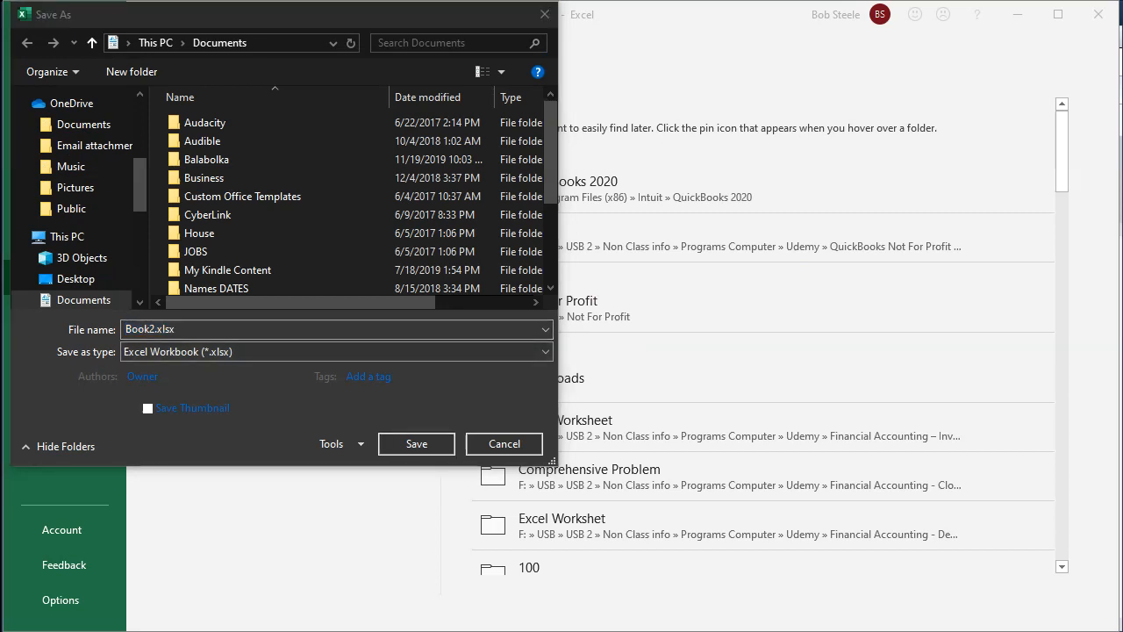
{"action": "left_click", "coordinate": [306, 48]}
{"action": "type", "text": "C:\\Users\\Owner\\Desktop\\Not For Profit"}
{"action": "key", "text": "ctrl+a"}
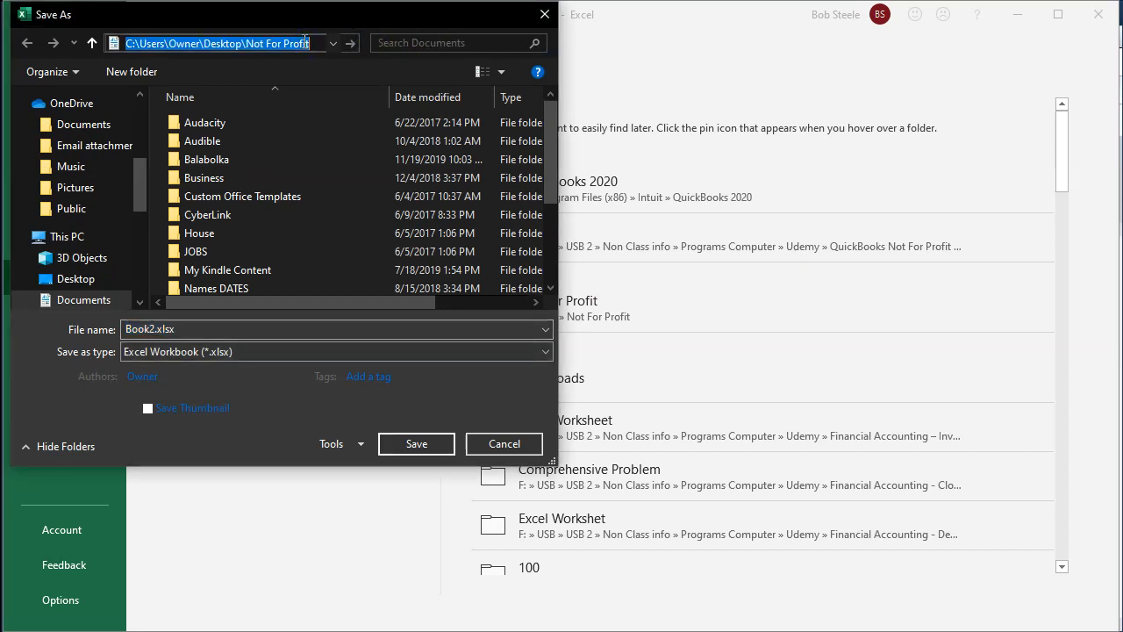
{"action": "key", "text": "Return"}
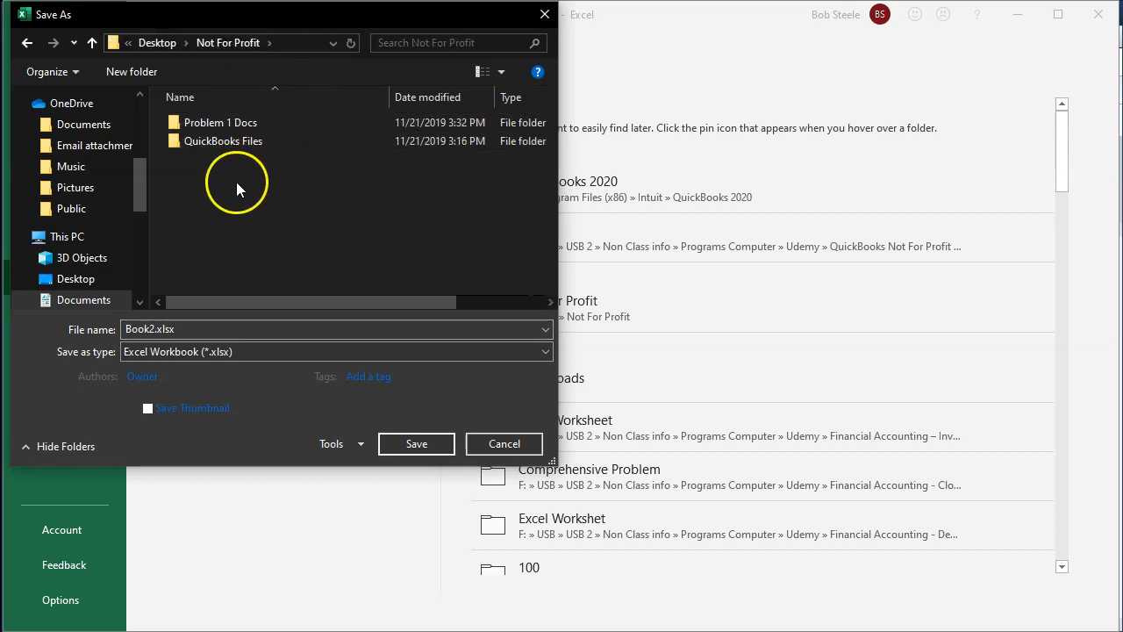
{"action": "double_click", "coordinate": [210, 125]}
- Save the workbook as the macro-free file "Financial Statements.xlsx" and close it to return to QuickBooks
{"action": "double_click", "coordinate": [188, 324]}
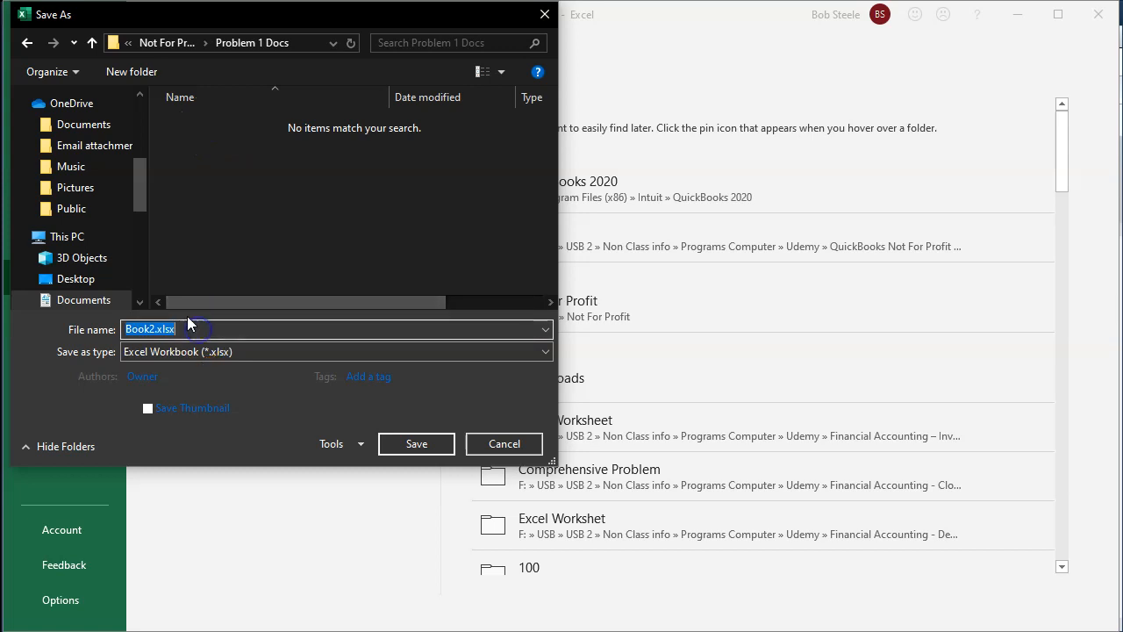
{"action": "type", "text": "Financial Statements"}
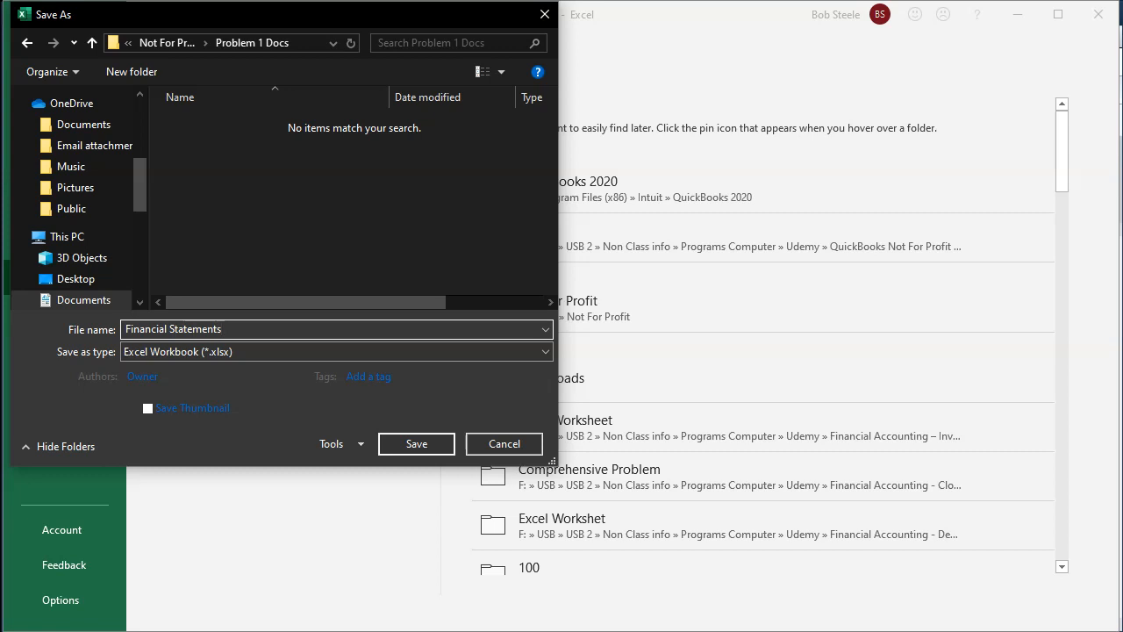
{"action": "left_click", "coordinate": [391, 445]}
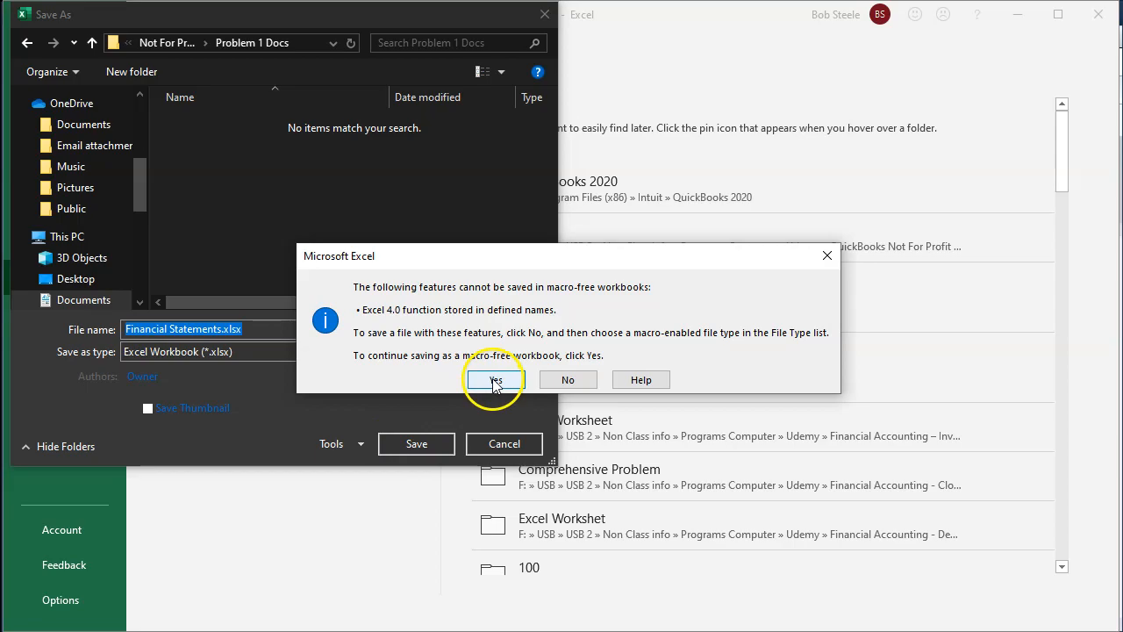
{"action": "left_click", "coordinate": [496, 381]}
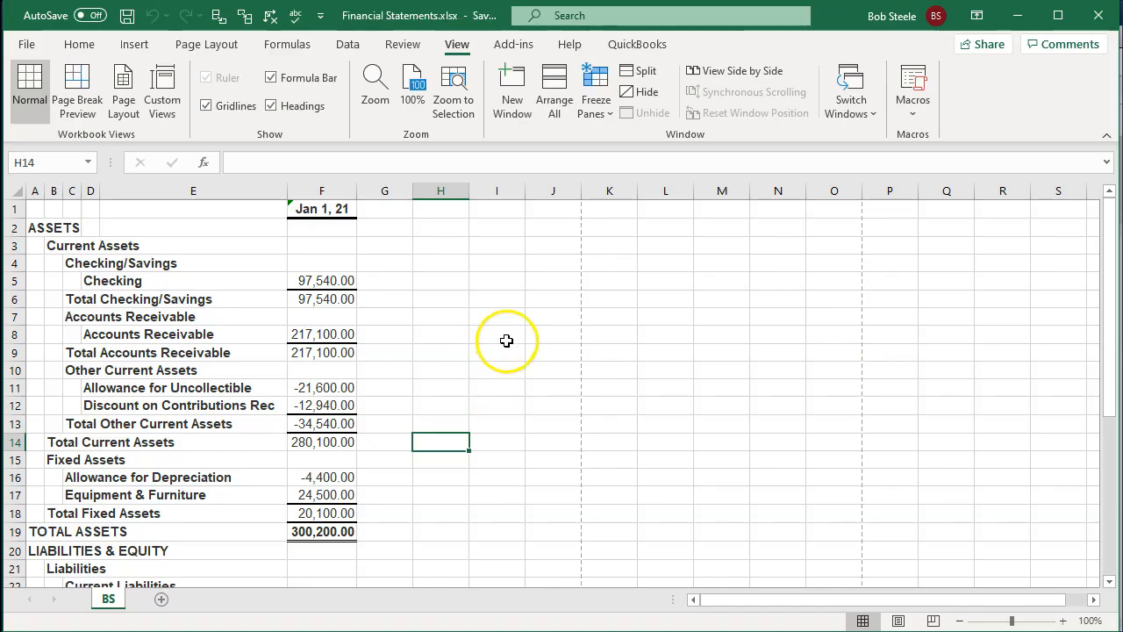
{"action": "left_click", "coordinate": [1096, 26]}
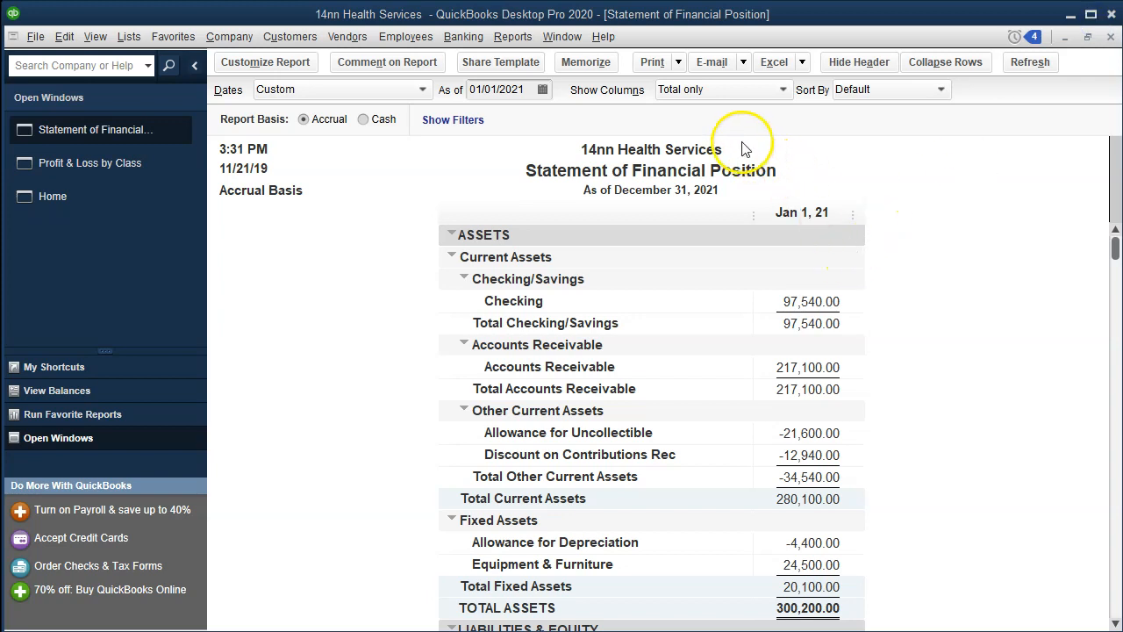
- Print the Statement of Financial Position to CutePDF Writer and choose the Problem 1 Docs folder as the destination
{"action": "left_click", "coordinate": [678, 62]}
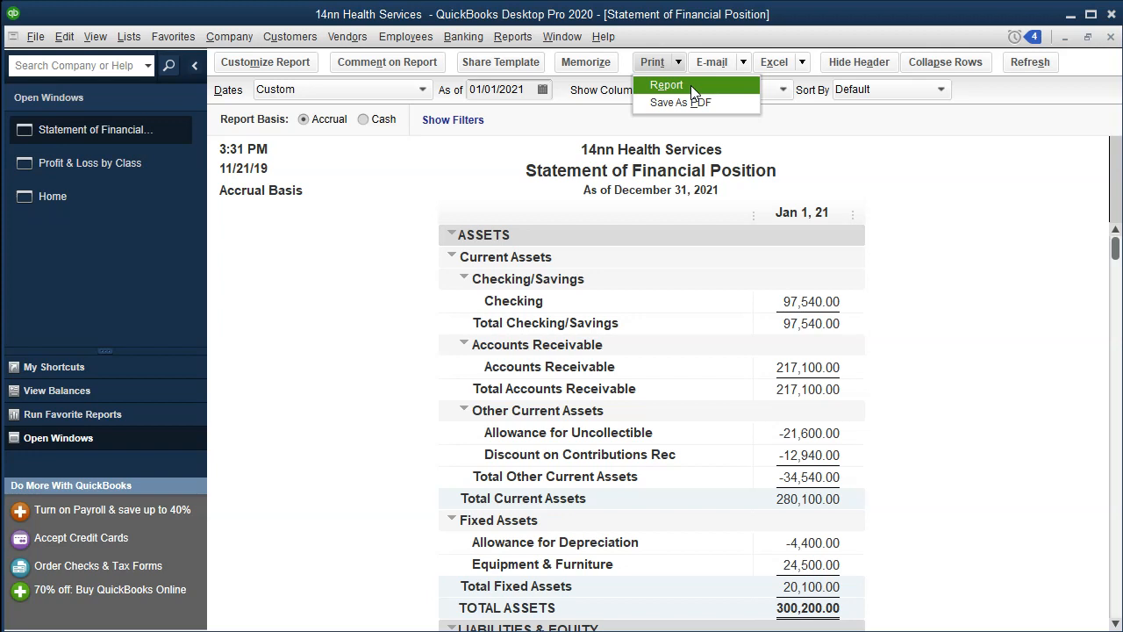
{"action": "left_click", "coordinate": [691, 85]}
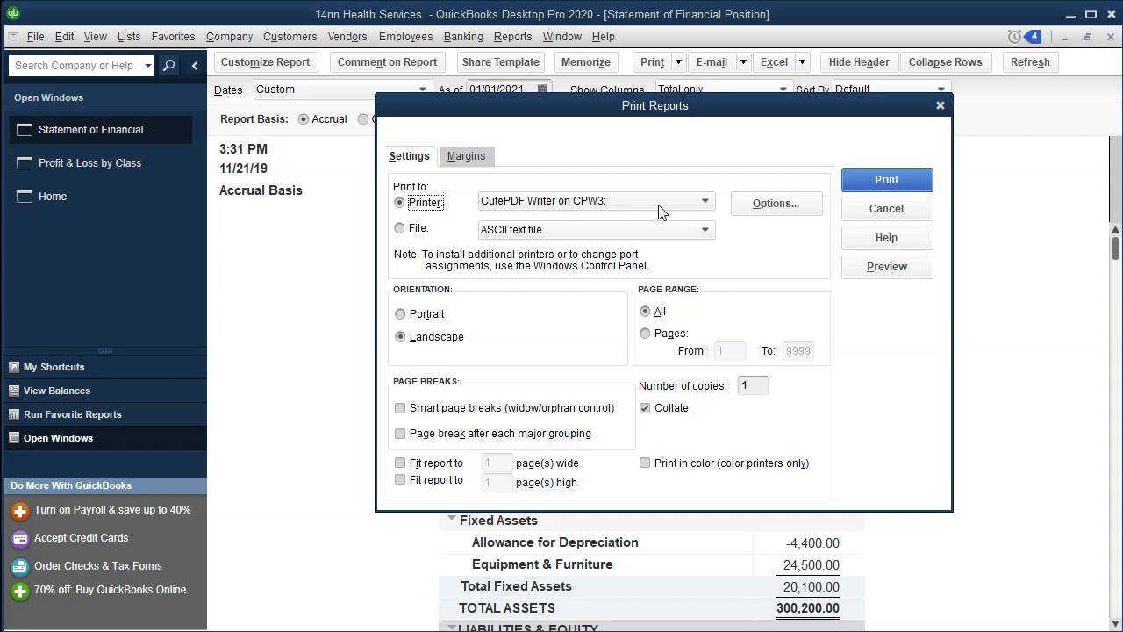
{"action": "left_click", "coordinate": [878, 180]}
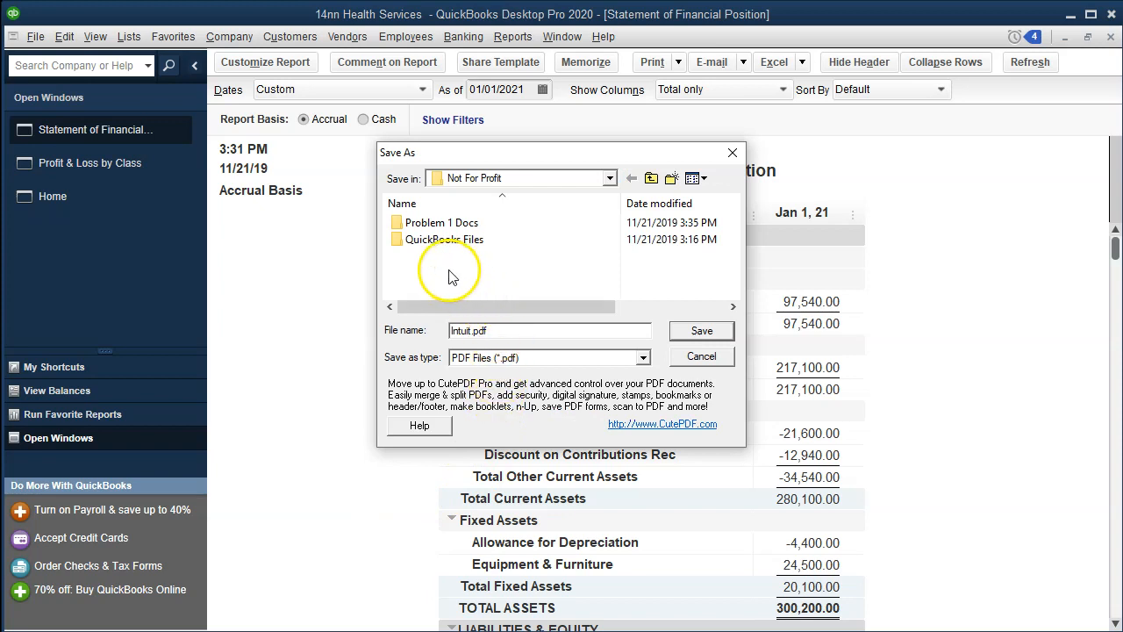
{"action": "left_click", "coordinate": [419, 225]}
{"action": "double_click", "coordinate": [420, 225]}
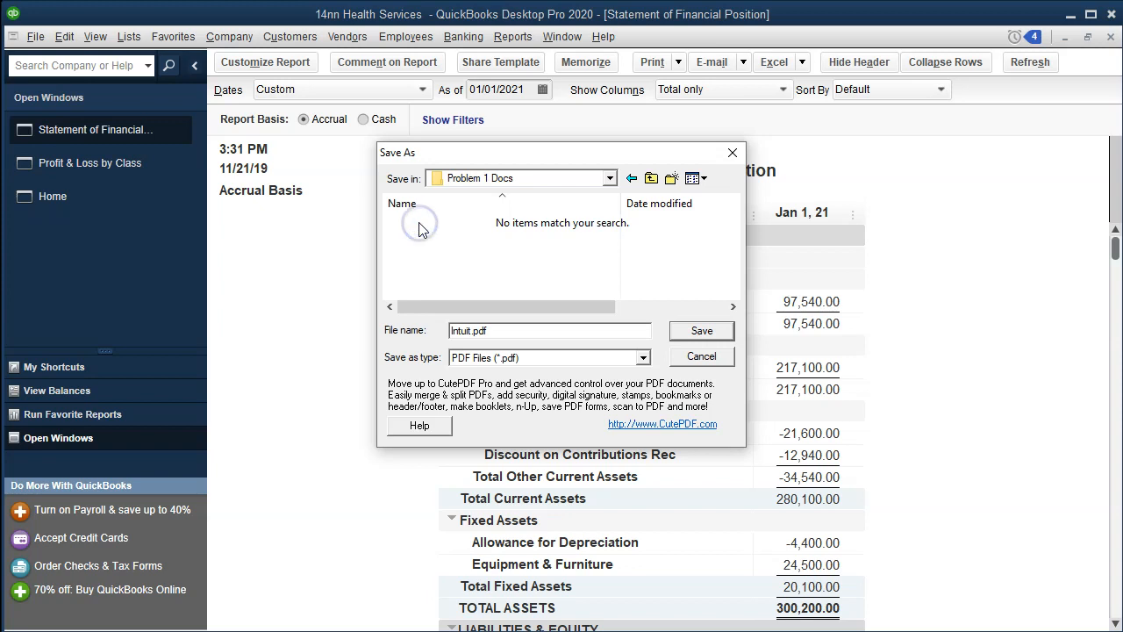
- Clear the proposed name of the PDF file, keeping the .pdf extension
{"action": "left_click", "coordinate": [483, 330]}
{"action": "key", "text": "BackSpace"}
{"action": "key", "text": "BackSpace"}
{"action": "key", "text": "BackSpace"}
{"action": "key", "text": "BackSpace"}
{"action": "key", "text": "BackSpace"}
{"action": "key", "text": "BackSpace"}
{"action": "type", "text": "Balance S"}
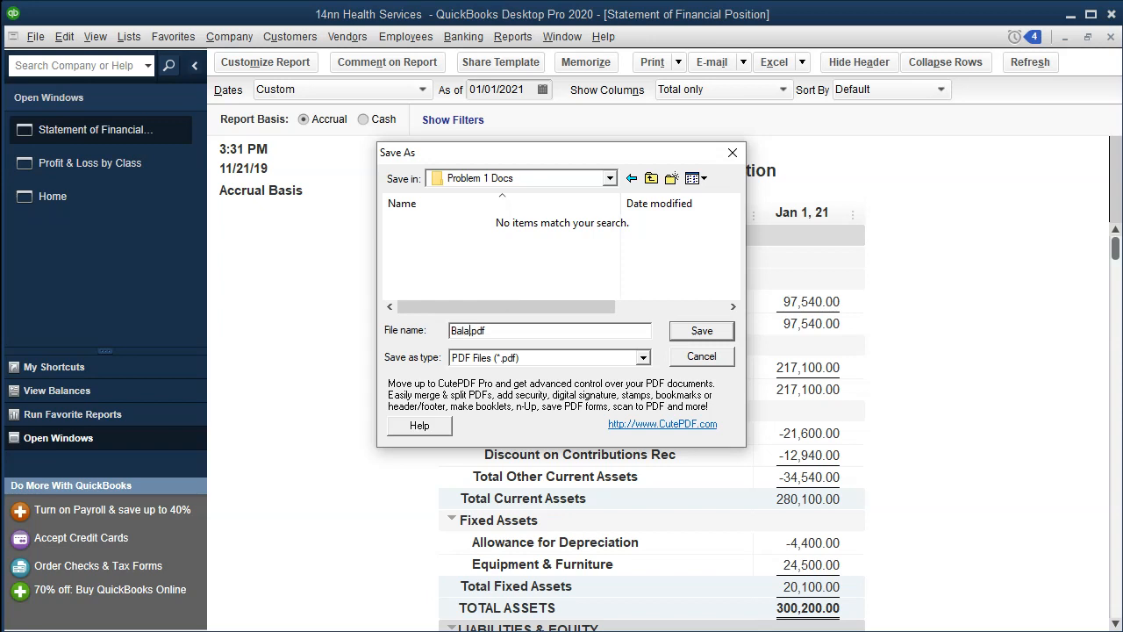
{"action": "left_click_drag", "start_coordinate": [557, 151], "coordinate": [590, 229]}
{"action": "key", "text": "BackSpace"}
{"action": "key", "text": "BackSpace"}
{"action": "key", "text": "BackSpace"}
{"action": "key", "text": "BackSpace"}
{"action": "key", "text": "BackSpace"}
{"action": "key", "text": "BackSpace"}
{"action": "key", "text": "BackSpace"}
{"action": "key", "text": "BackSpace"}
{"action": "key", "text": "BackSpace"}
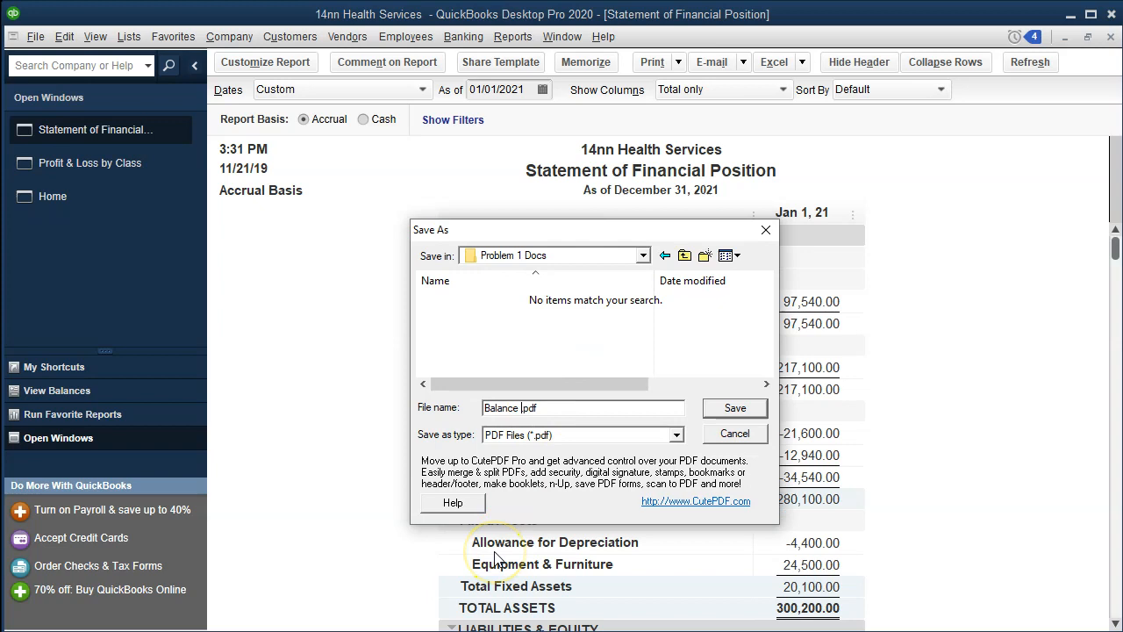
- Name the PDF "Stmt of Financial Position.pdf" and save it in the Problem 1 Docs folder
{"action": "type", "text": "Stmt of Financial Position"}
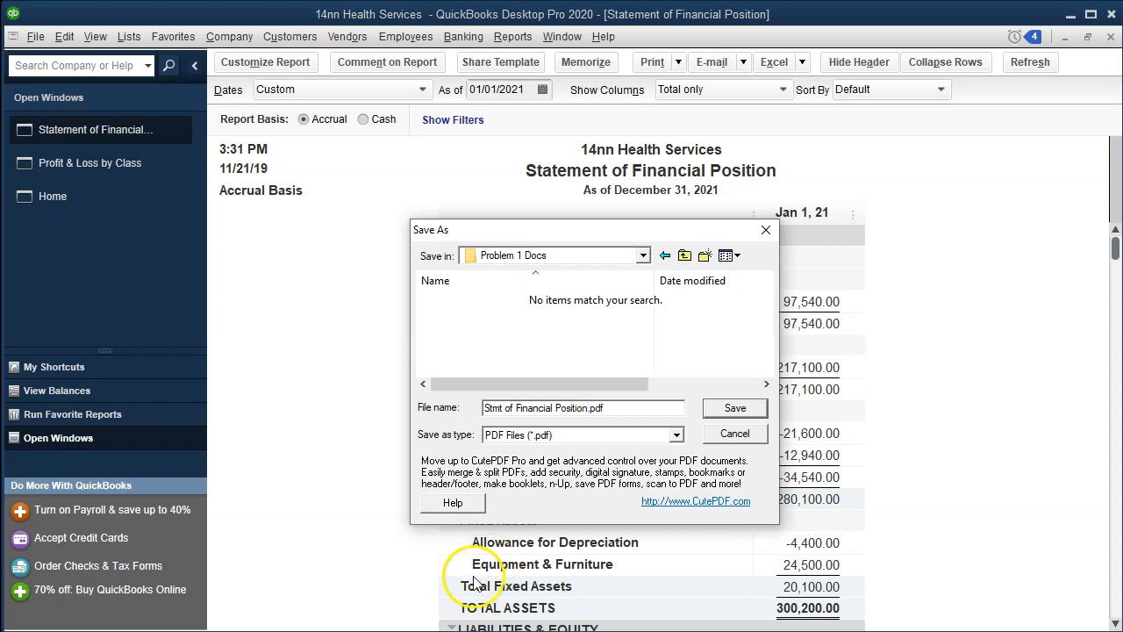
{"action": "left_click", "coordinate": [498, 387]}
{"action": "left_click", "coordinate": [733, 408]}
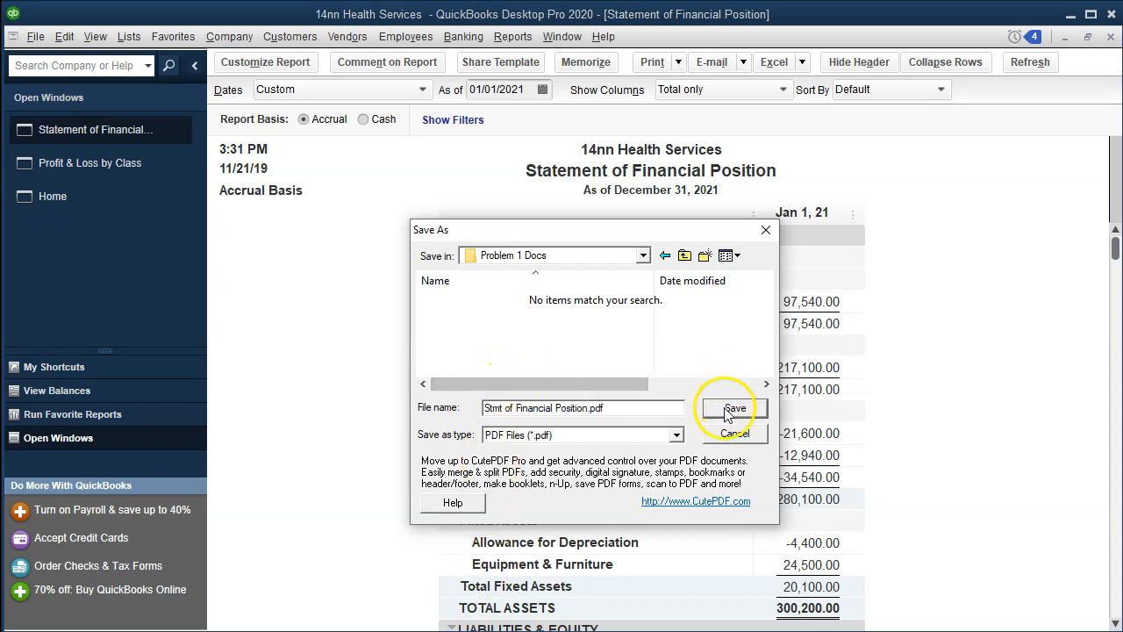